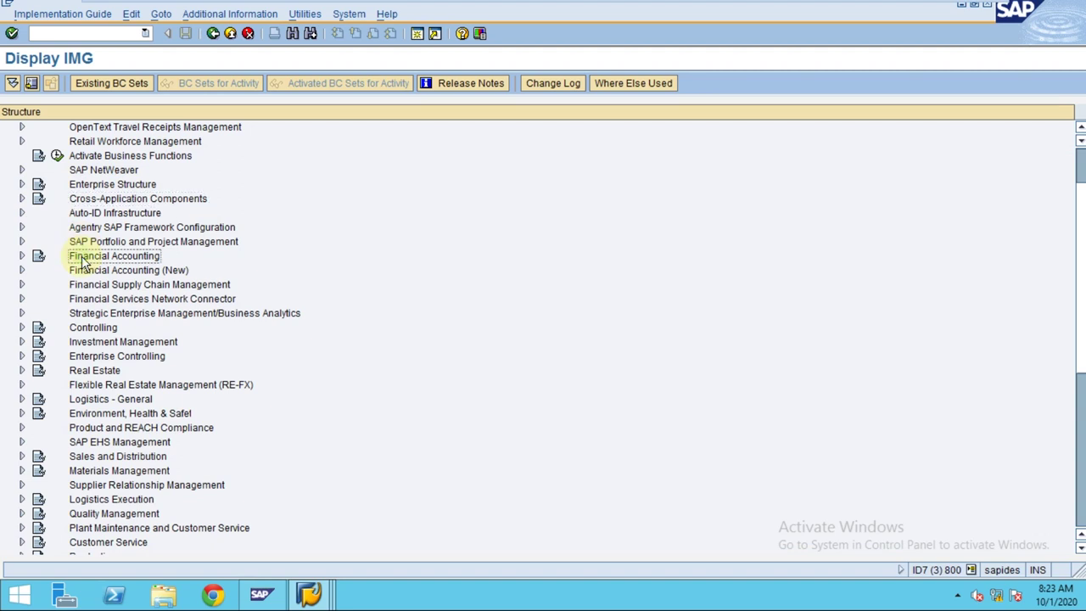
- Open the Enter Global Parameters activity for company codes within the Financial Accounting Global Settings
left_click(22, 255)
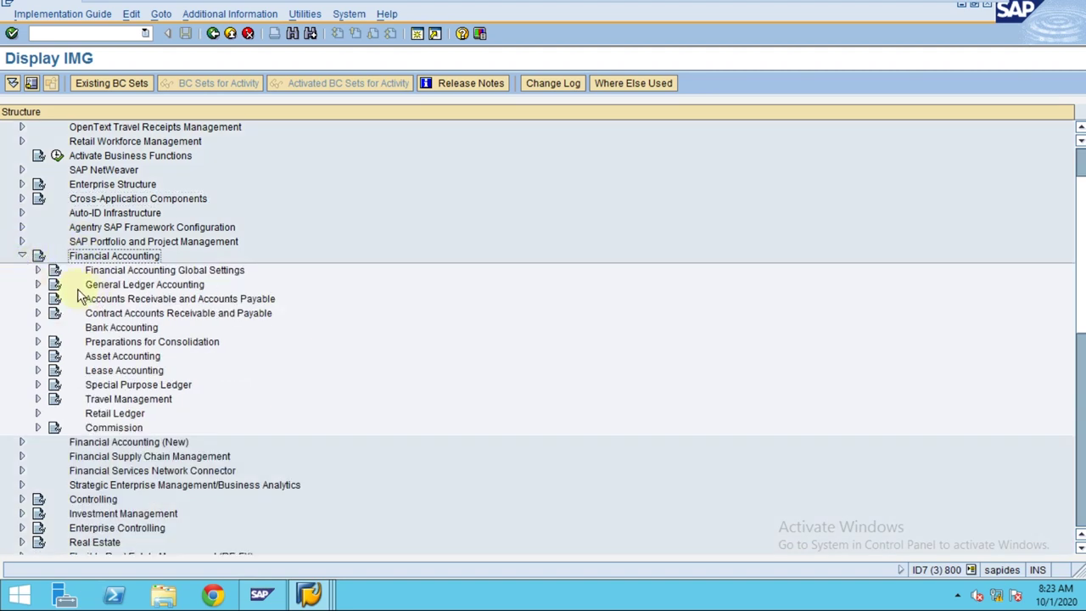
left_click(37, 270)
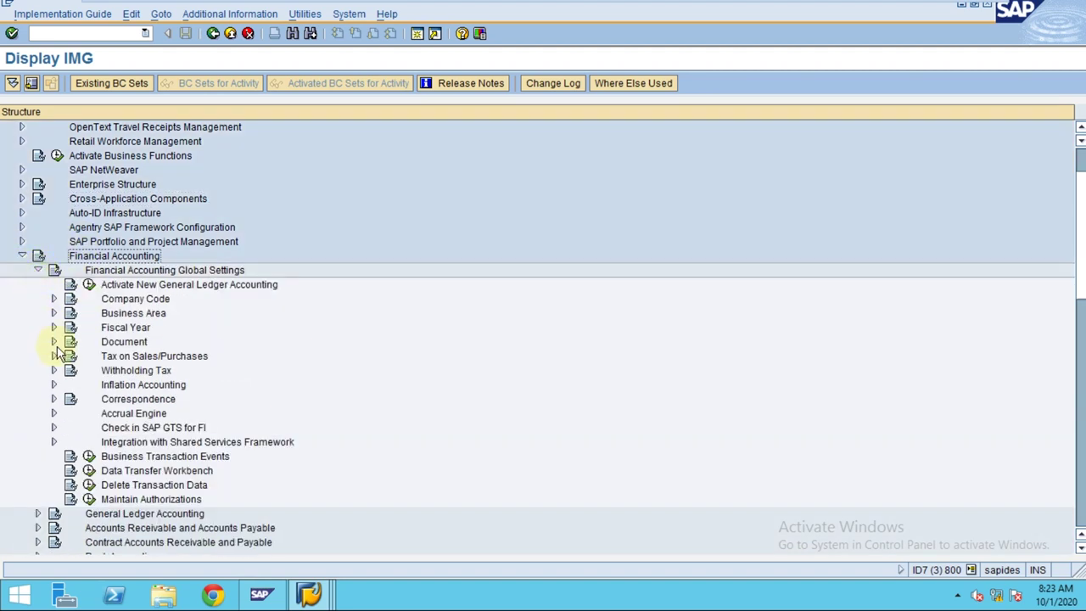
left_click(53, 299)
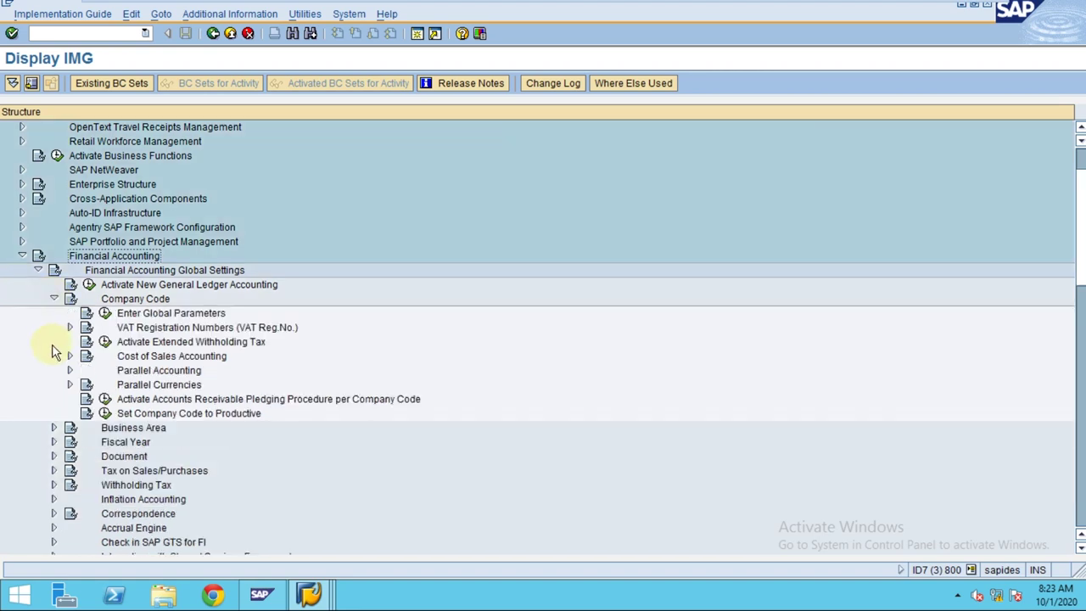
left_click(151, 313)
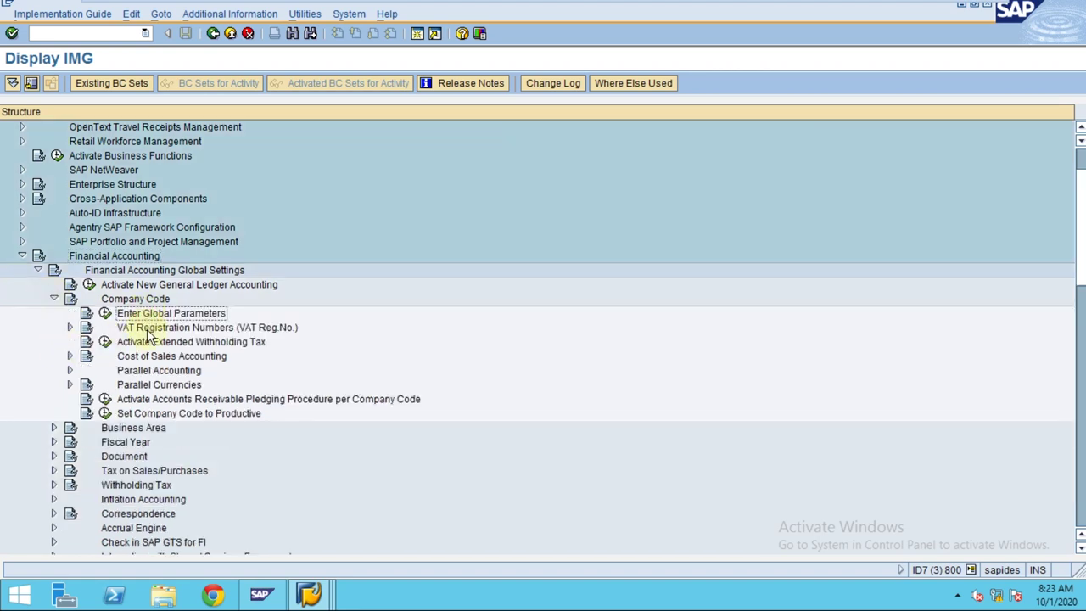
left_click(106, 314)
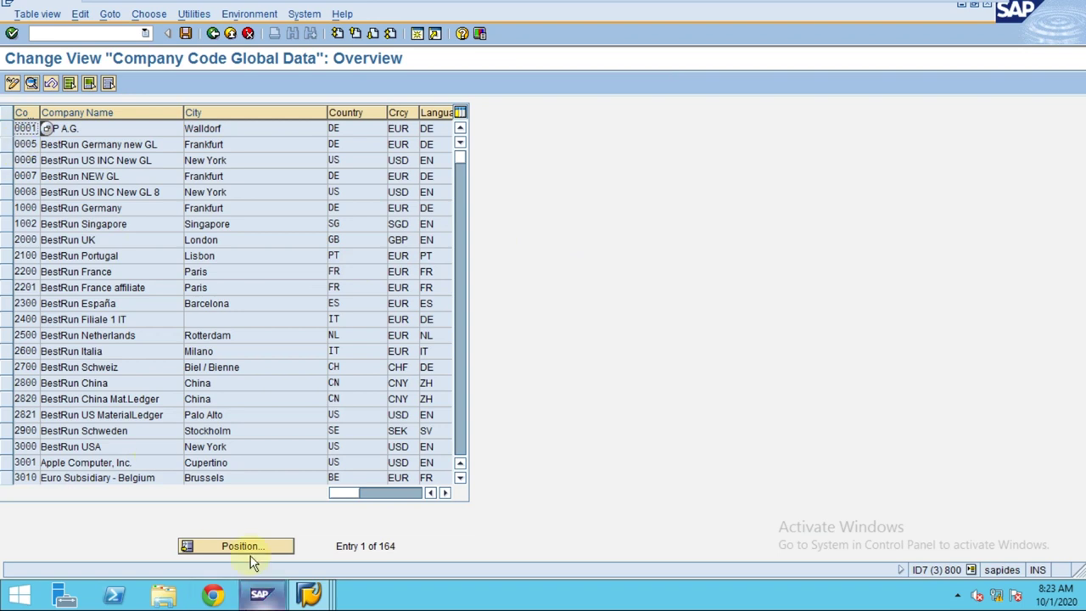
- Position the company code list at TR and open the details of company code TR03
left_click(246, 545)
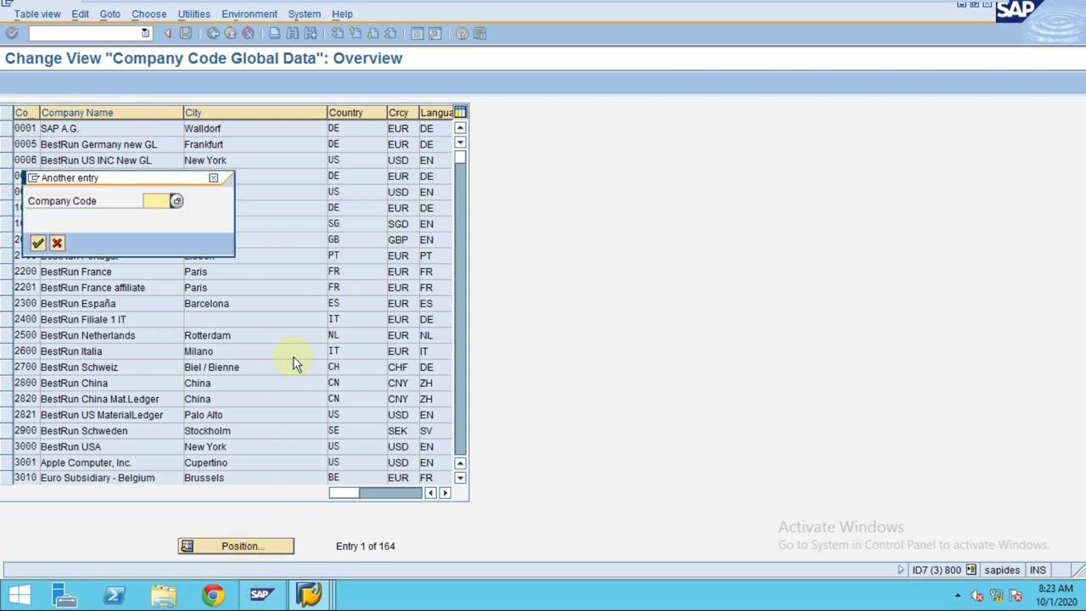
type("tr")
key("Return")
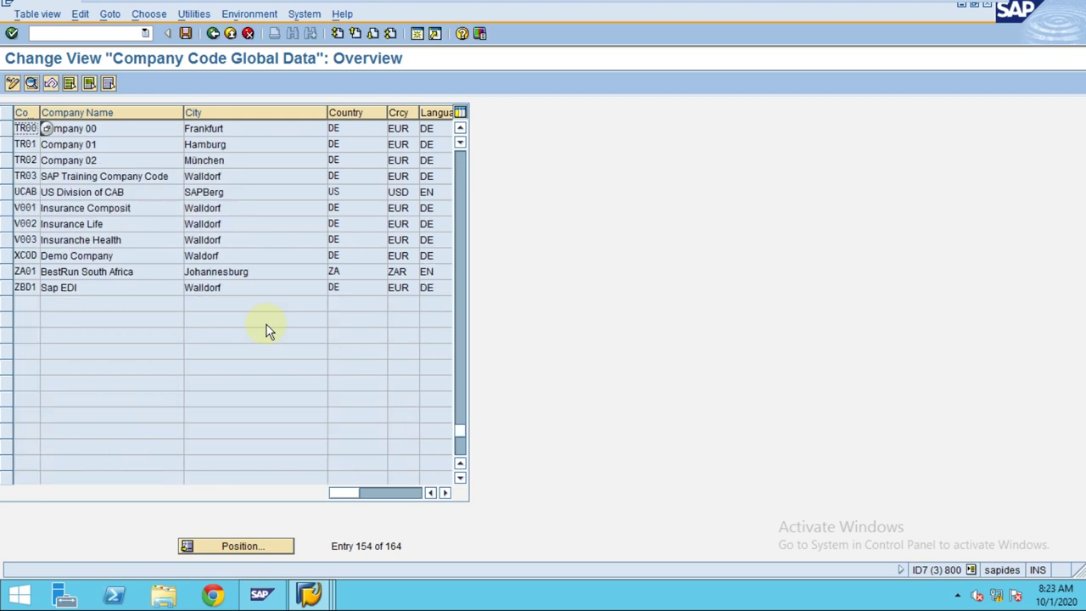
left_click(5, 177)
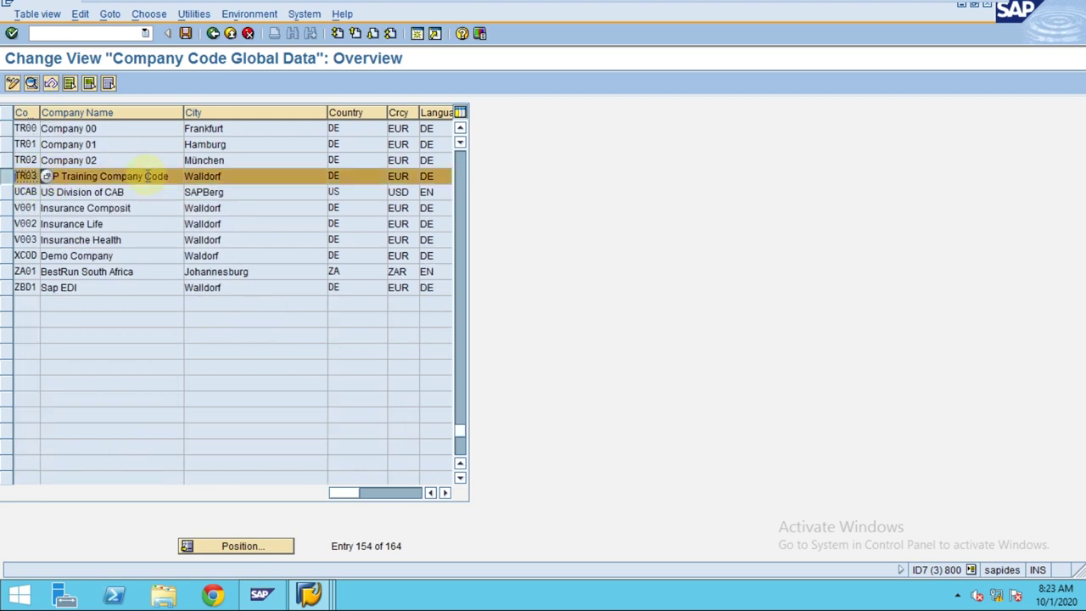
double_click(238, 180)
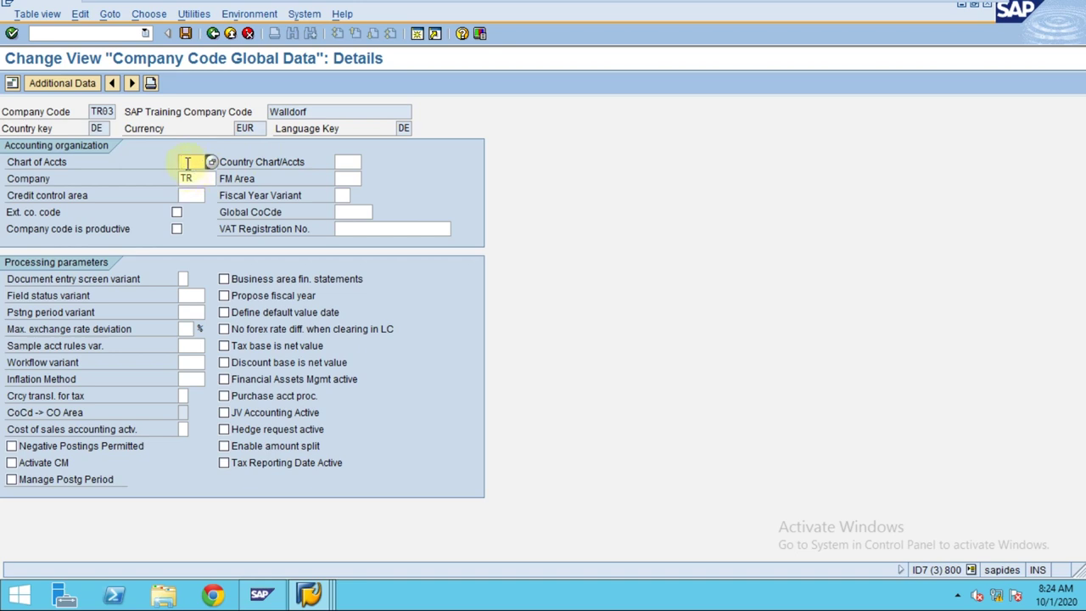
- Assign chart of accounts INT to company code TR03 and accept the entry
left_click(186, 179)
left_click(187, 193)
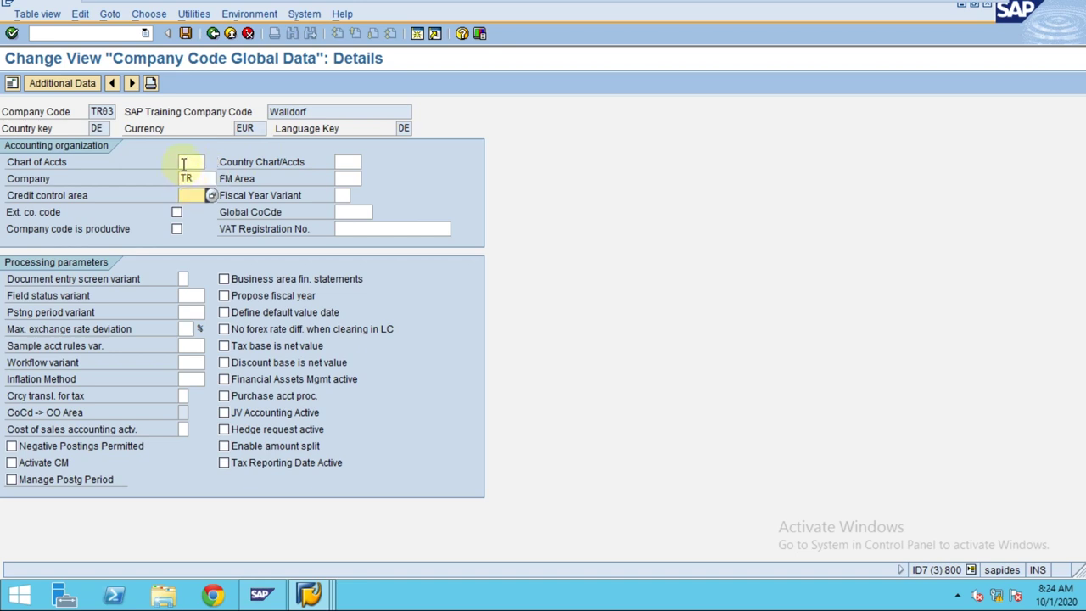
left_click(183, 161)
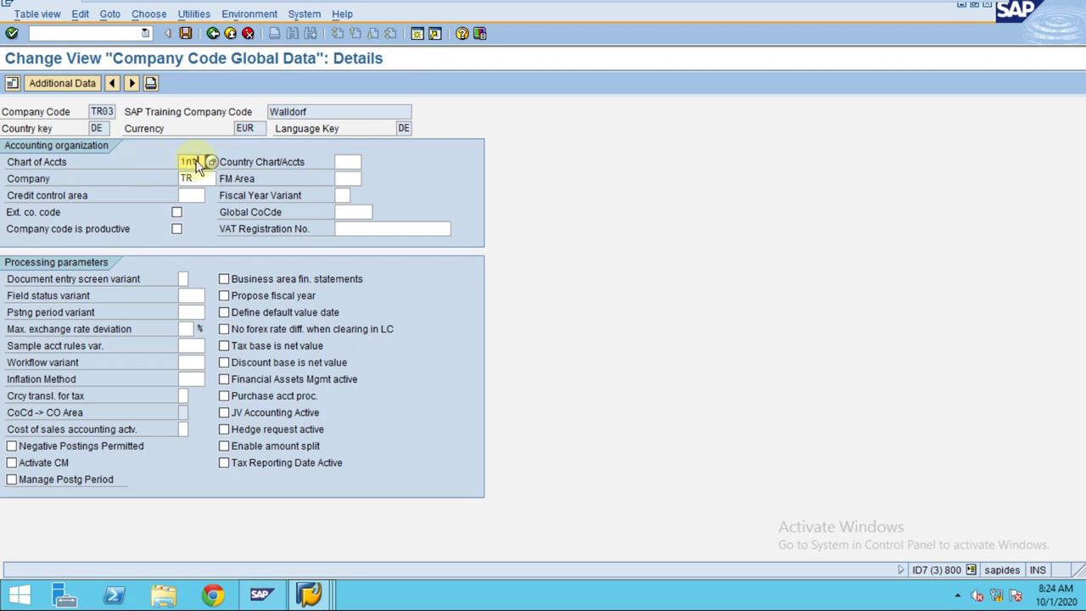
key("Return")
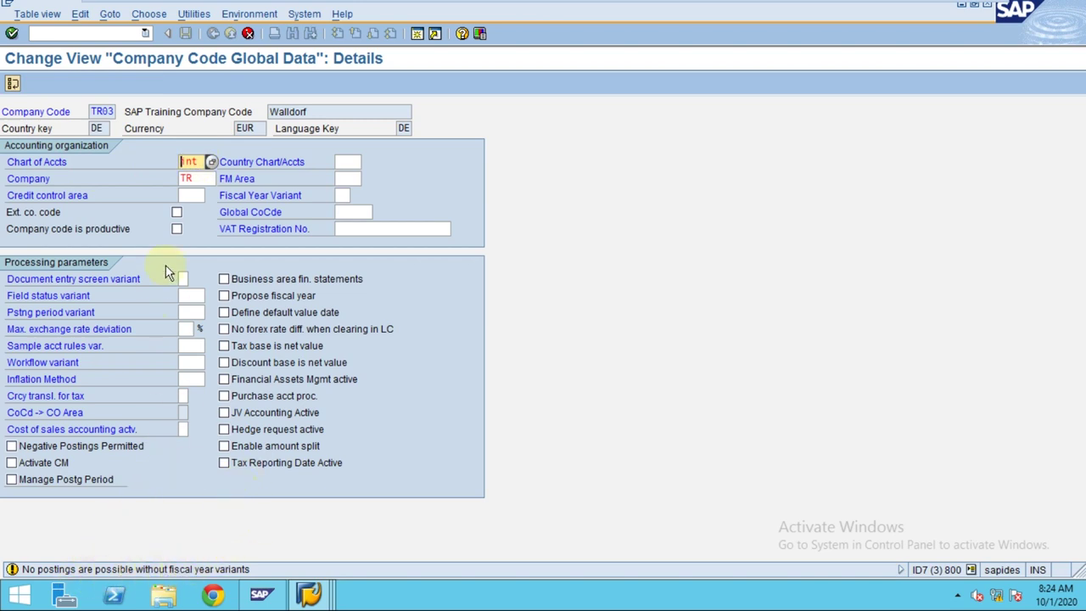
key("Return")
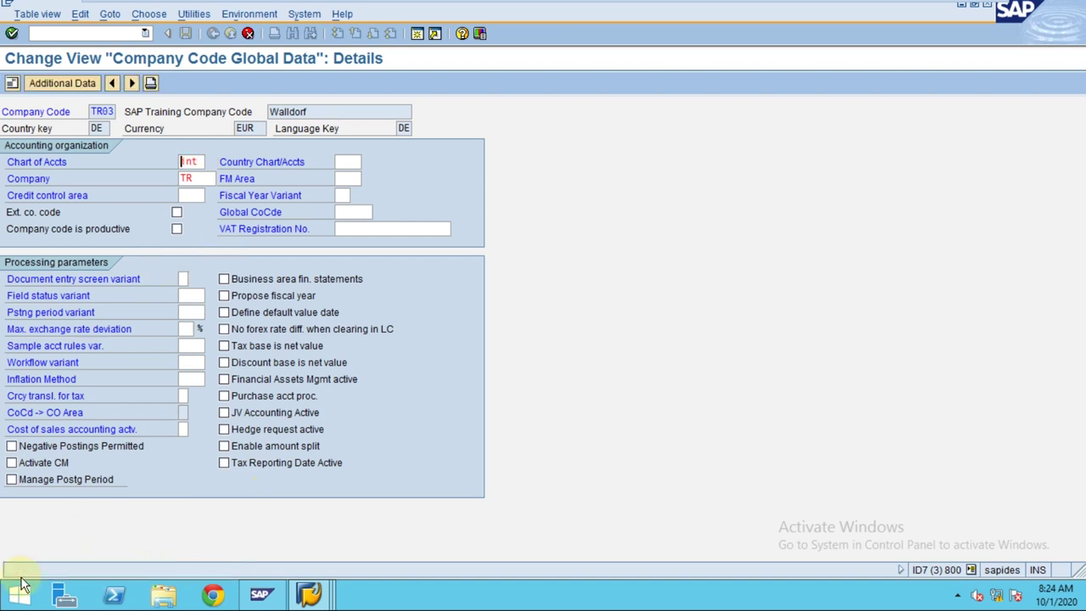
- Review the available field status variants and close the list without choosing one
left_click(195, 295)
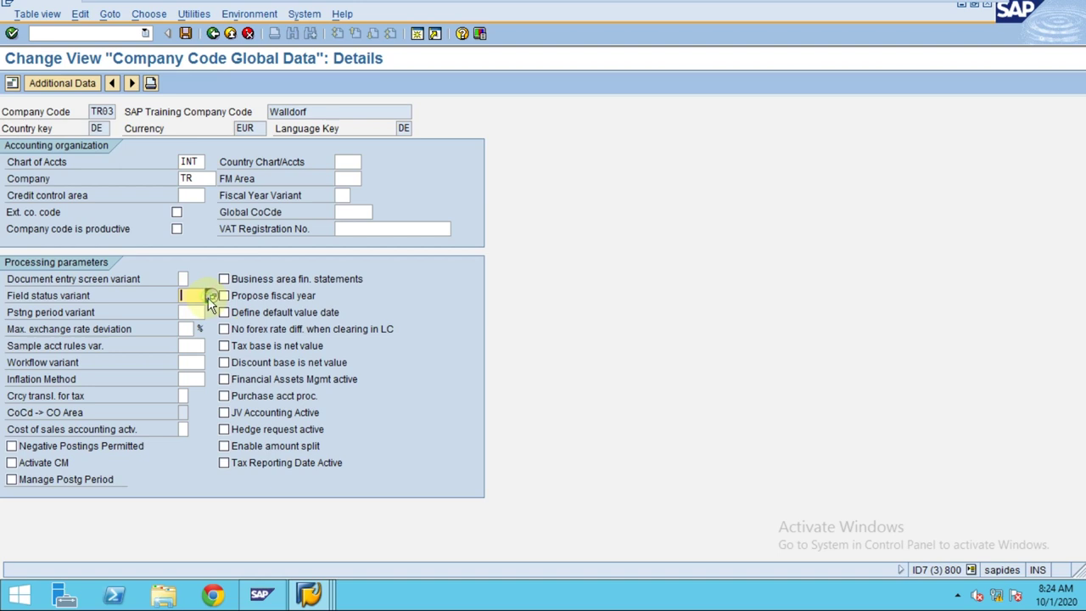
left_click(208, 313)
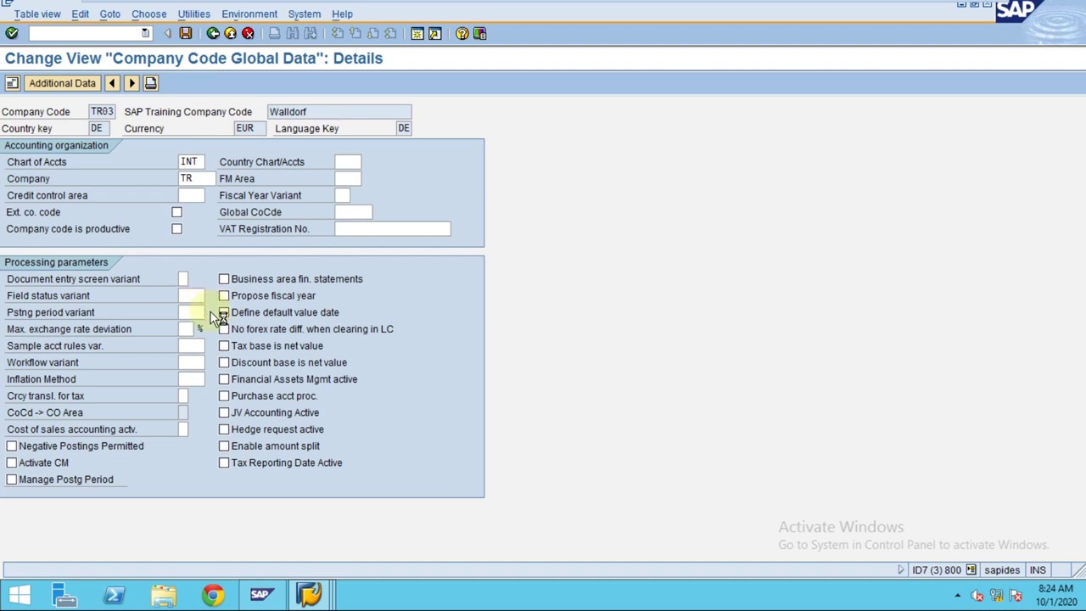
key("F4")
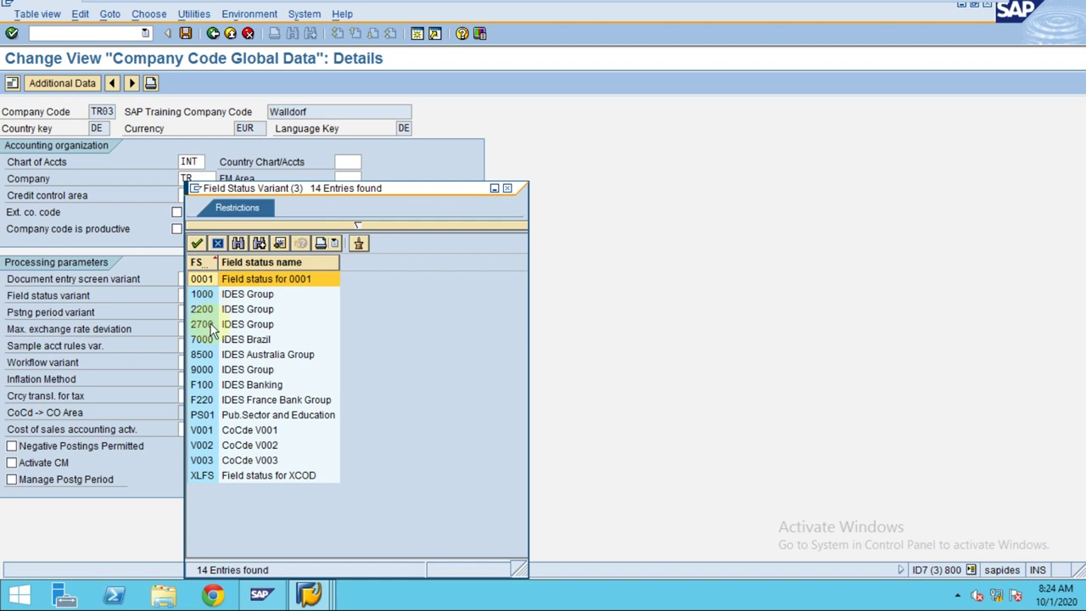
left_click_drag(306, 189, 658, 120)
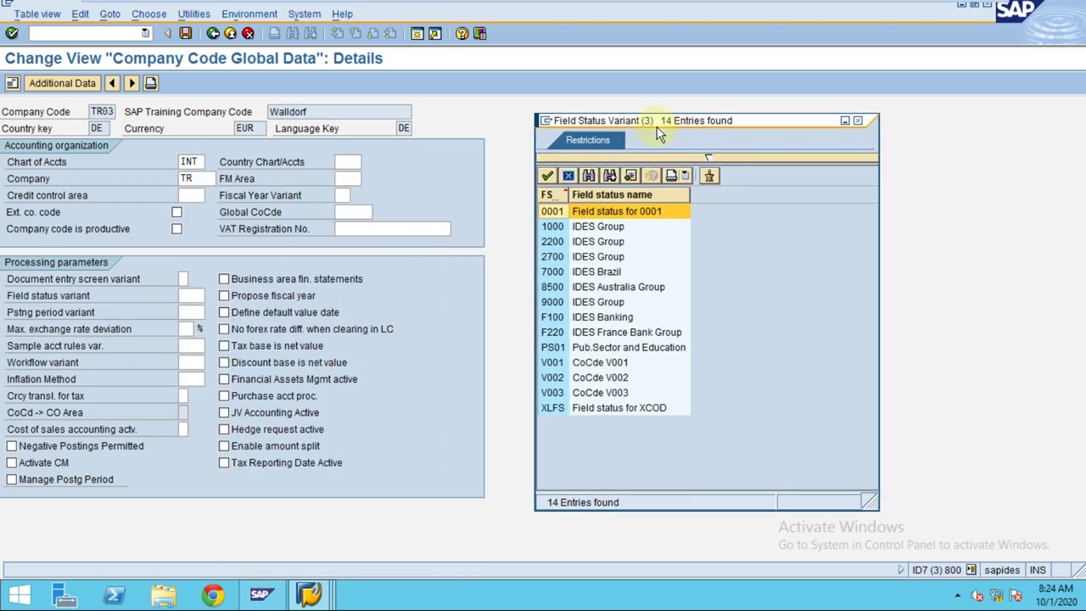
left_click(568, 175)
left_click(186, 311)
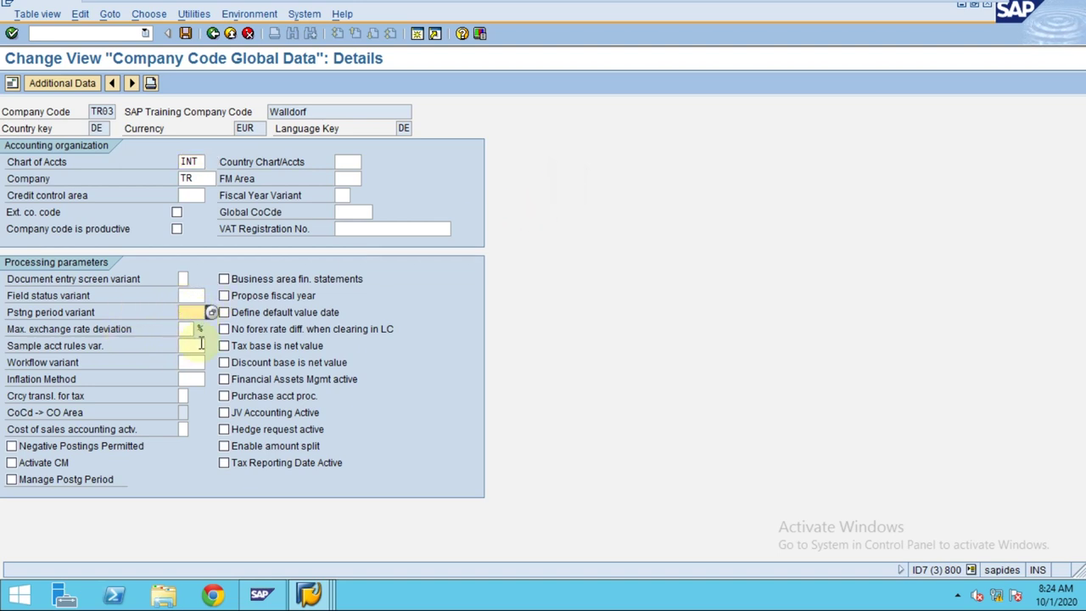
- Set the fiscal year variant to K4, calendar year with 4 special periods
left_click(349, 196)
left_click(356, 196)
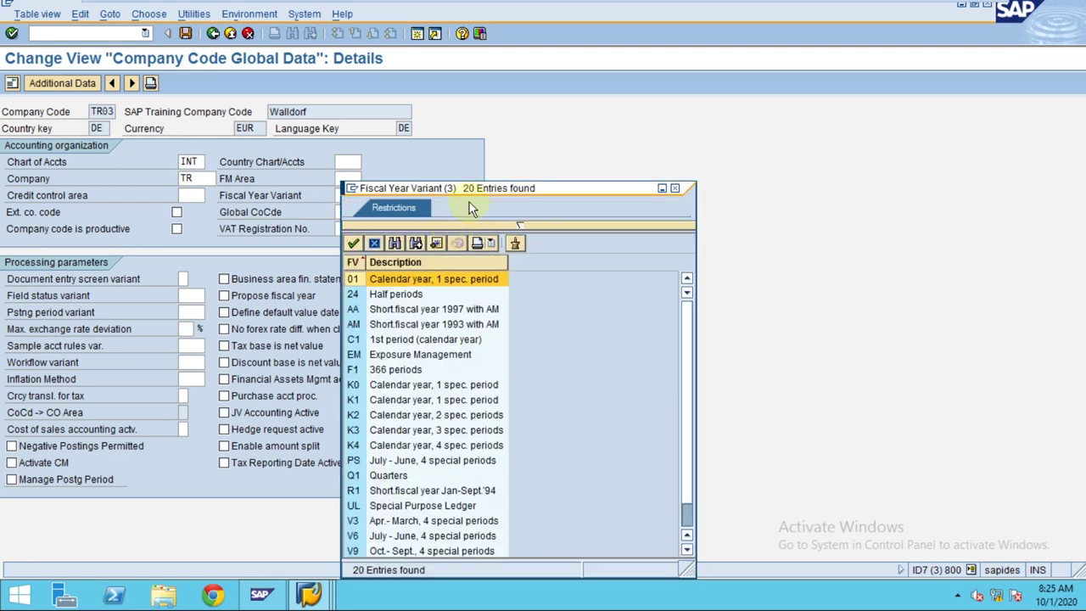
left_click_drag(469, 190, 622, 107)
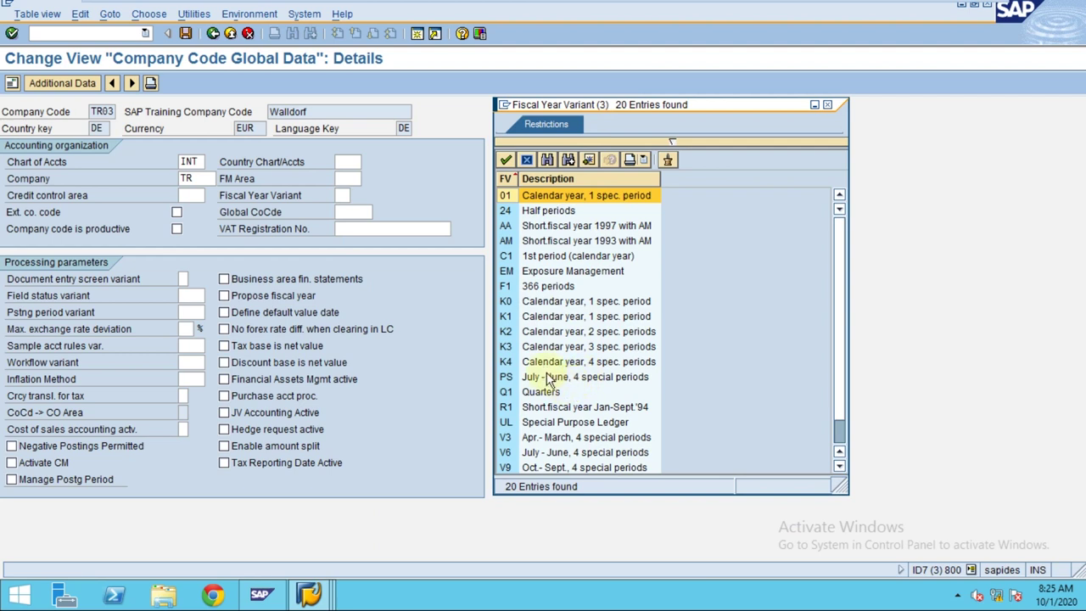
left_click(547, 365)
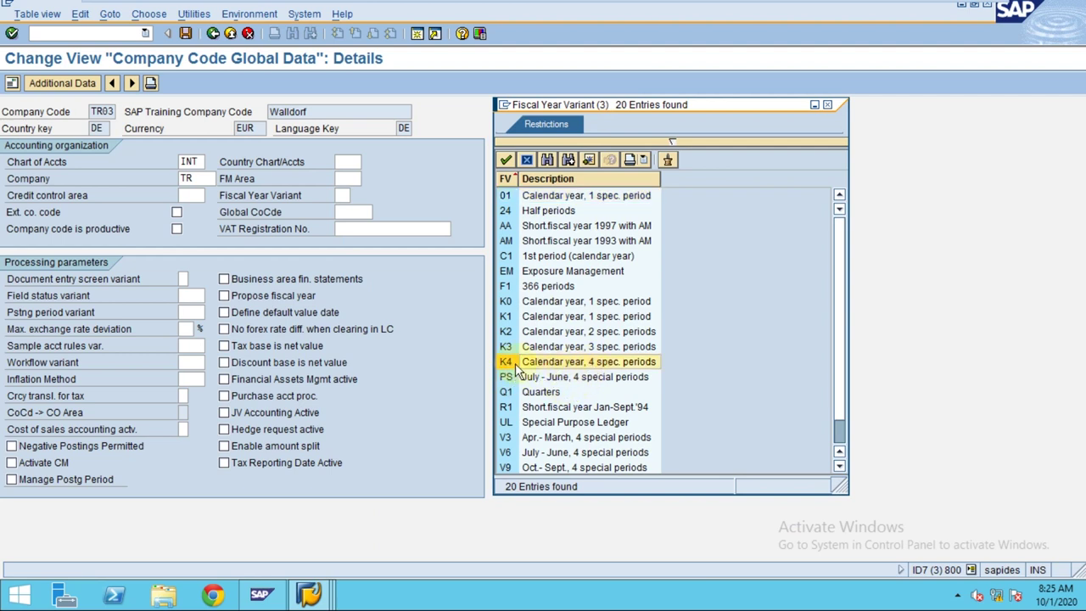
double_click(513, 365)
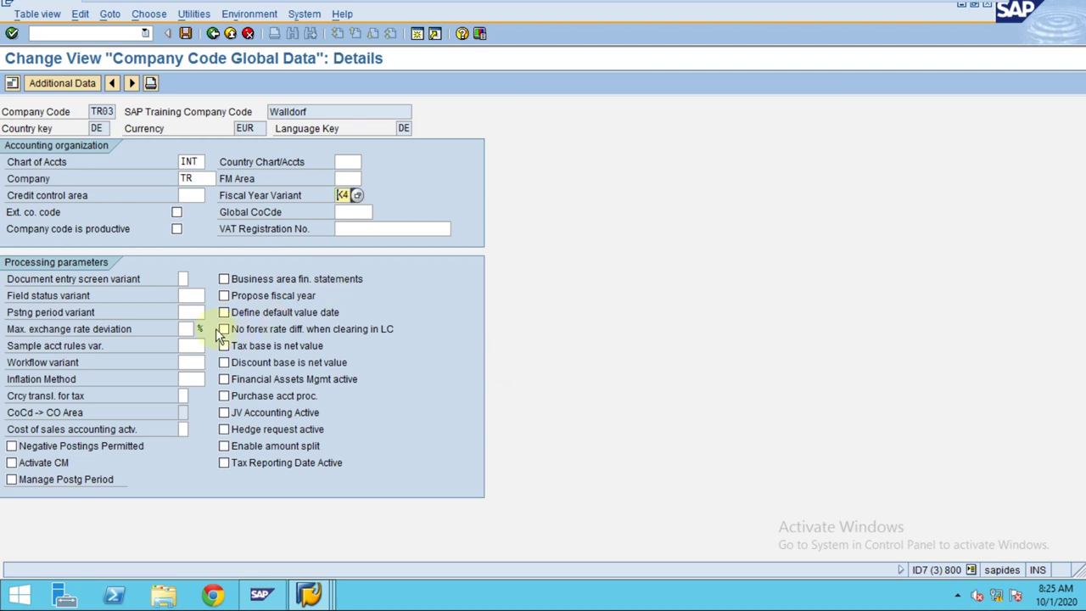
left_click(193, 296)
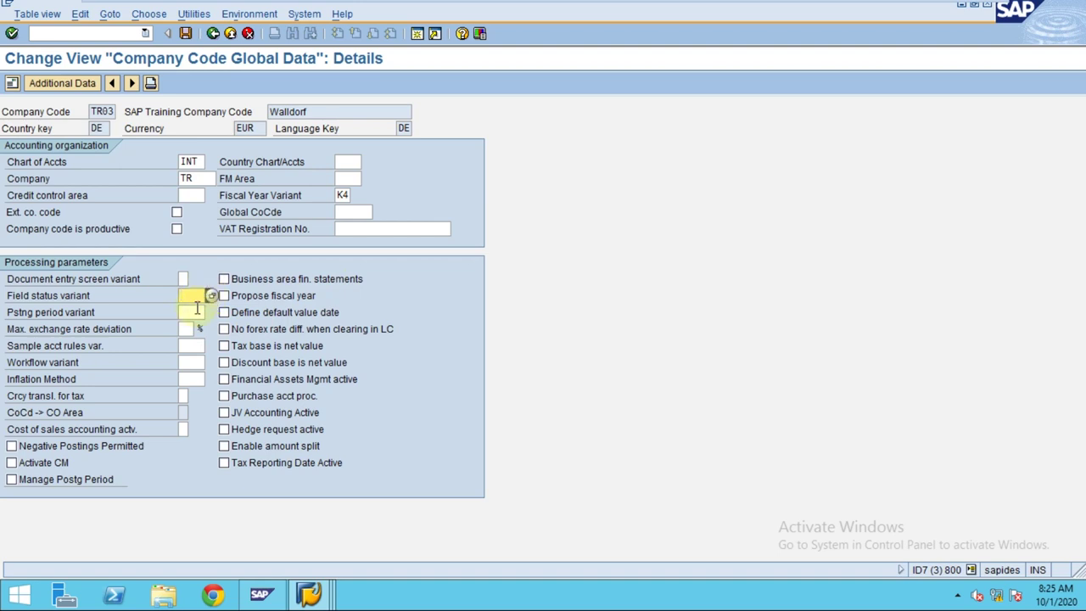
left_click(197, 310)
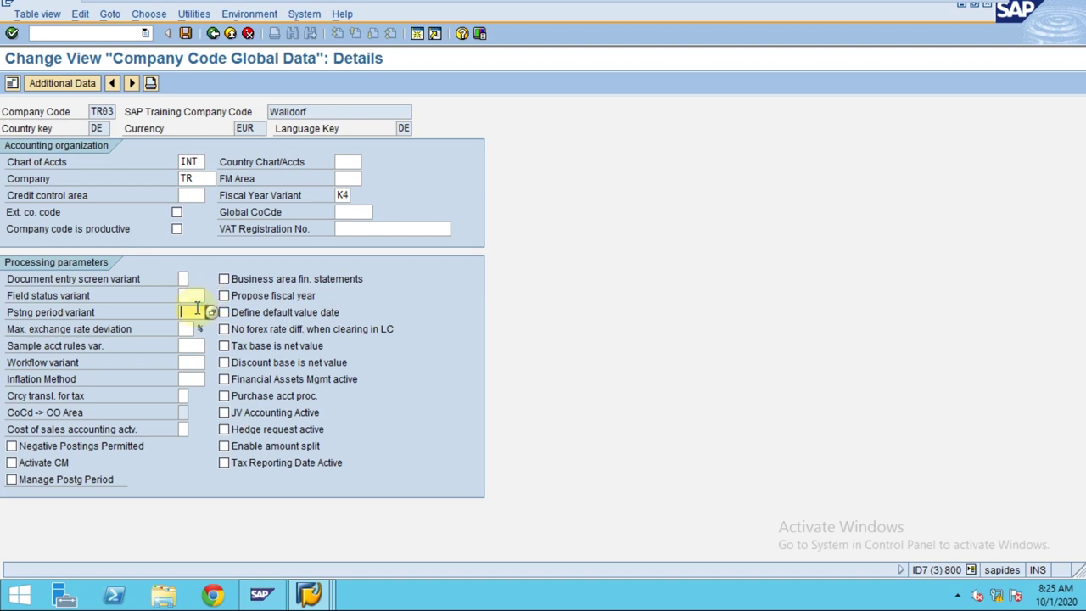
left_click(195, 179)
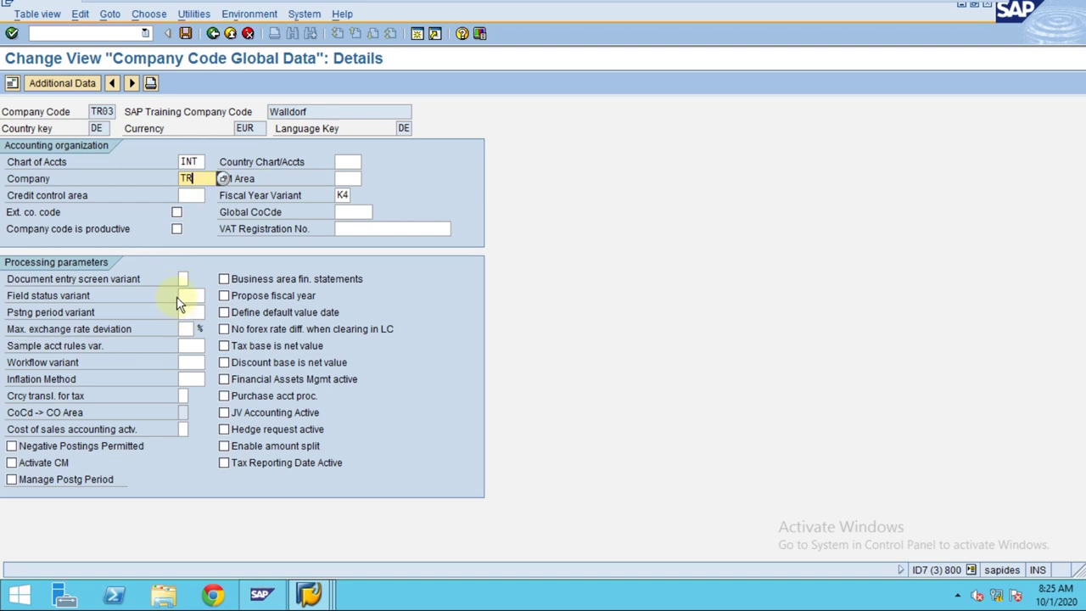
type("TR")
left_click(186, 299)
left_click(187, 307)
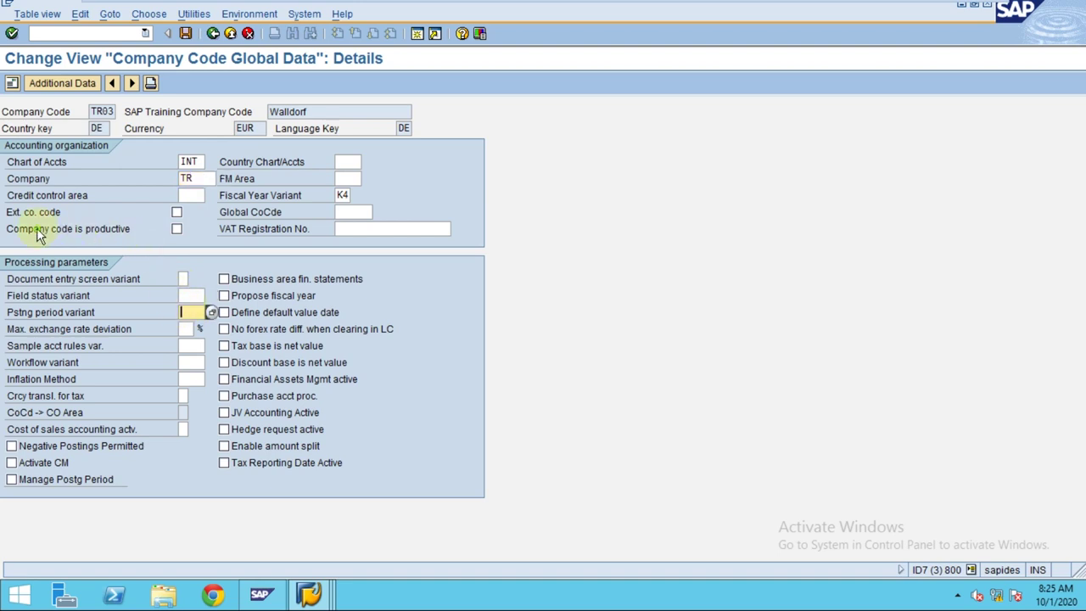
- Mark the company code as productive, clear that flag again, and save the global data
left_click(176, 229)
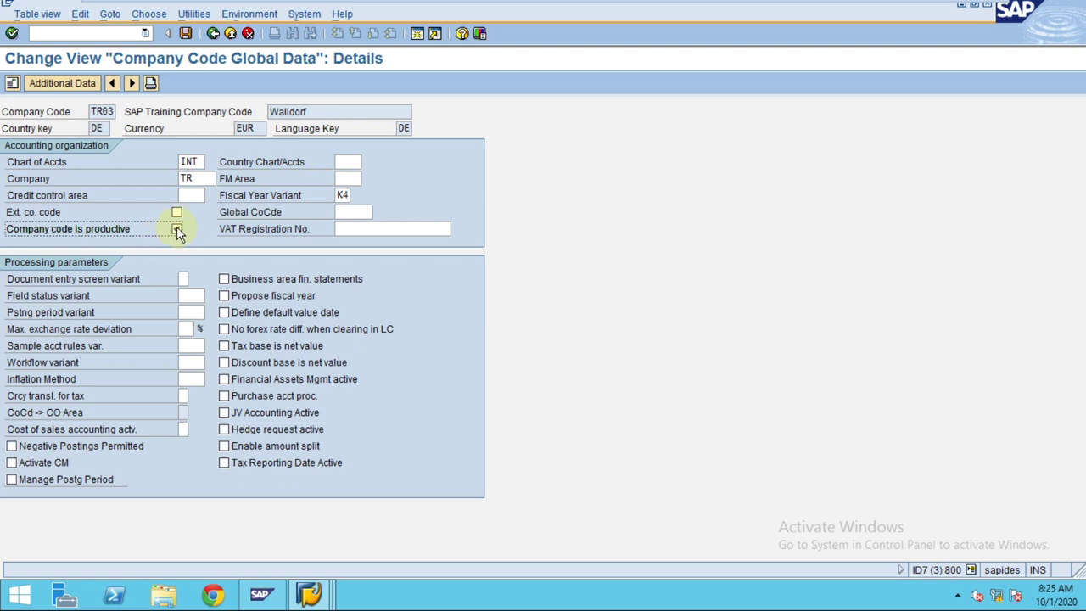
left_click(177, 230)
left_click(186, 34)
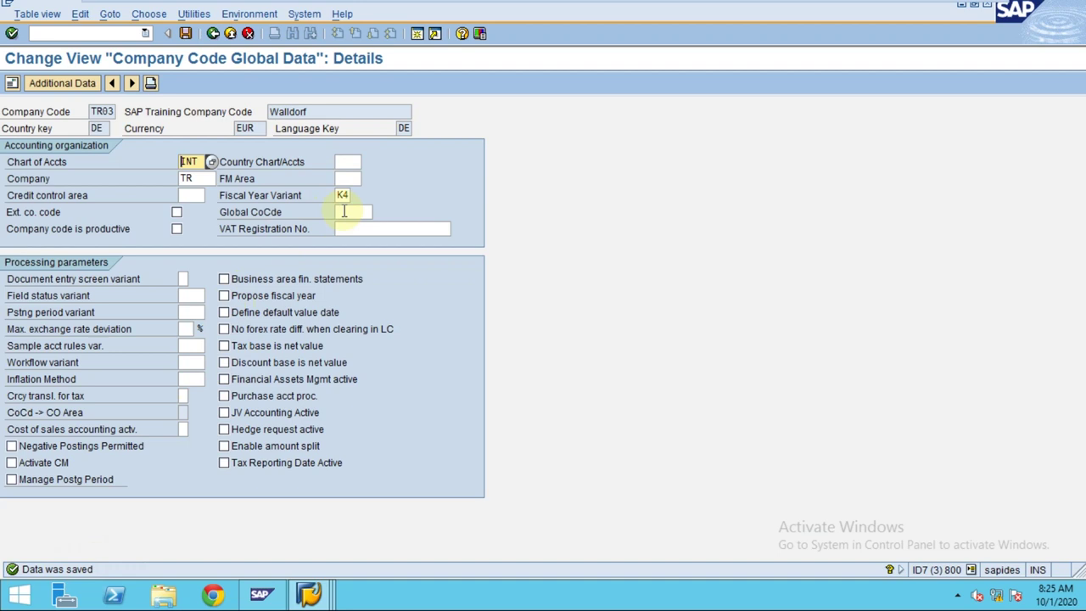
- Review the available global company codes and close the list without choosing one
left_click(344, 214)
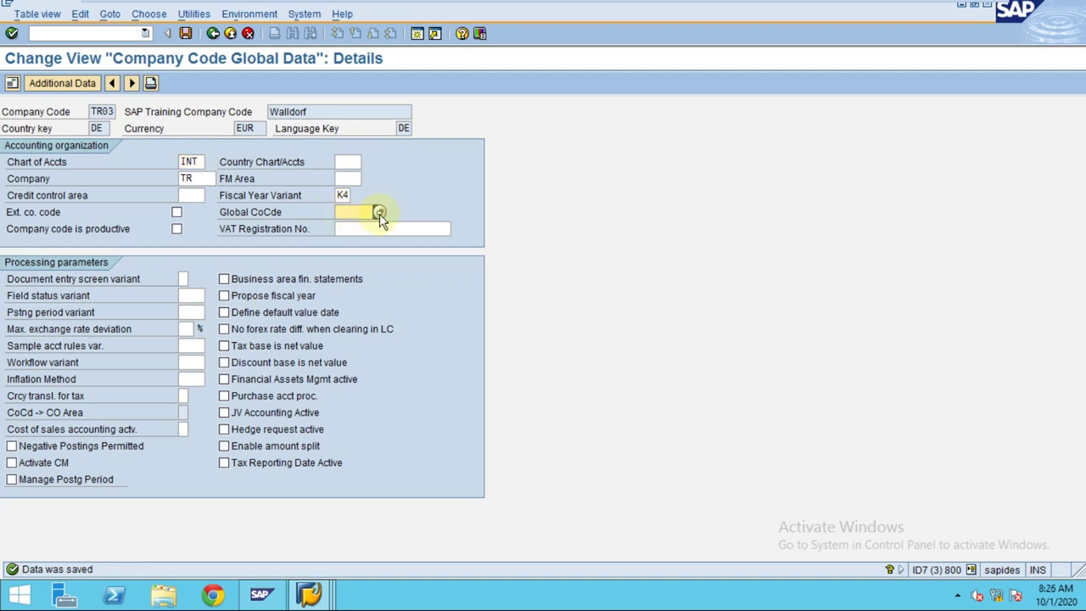
left_click(374, 214)
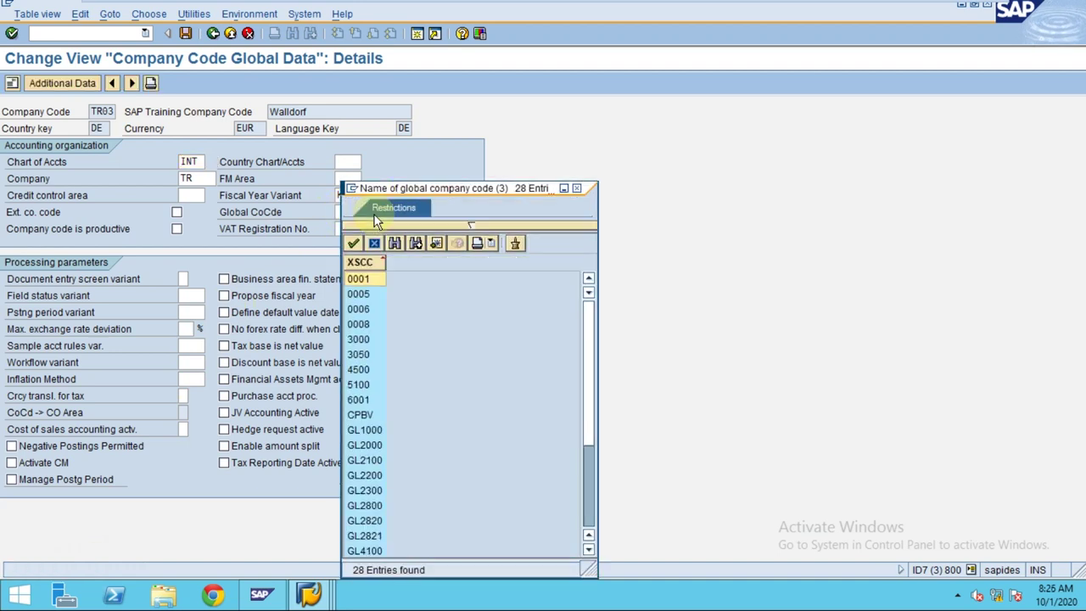
scroll(482, 429, "down", 3)
scroll(482, 433, "up", 3)
left_click(374, 243)
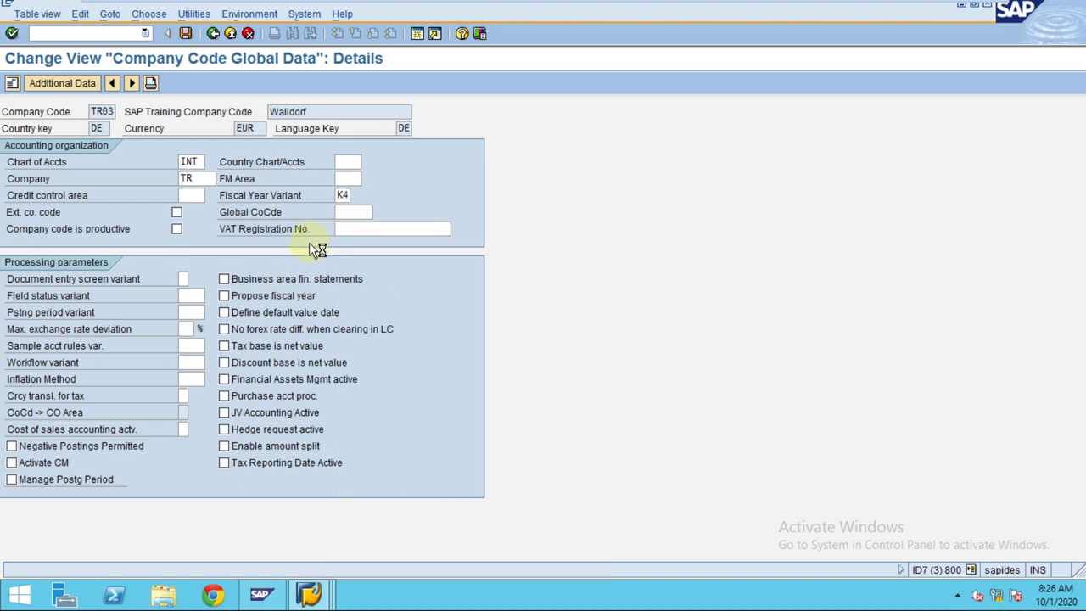
- Reopen the TR03 details from the company code overview and display its address data
left_click(213, 34)
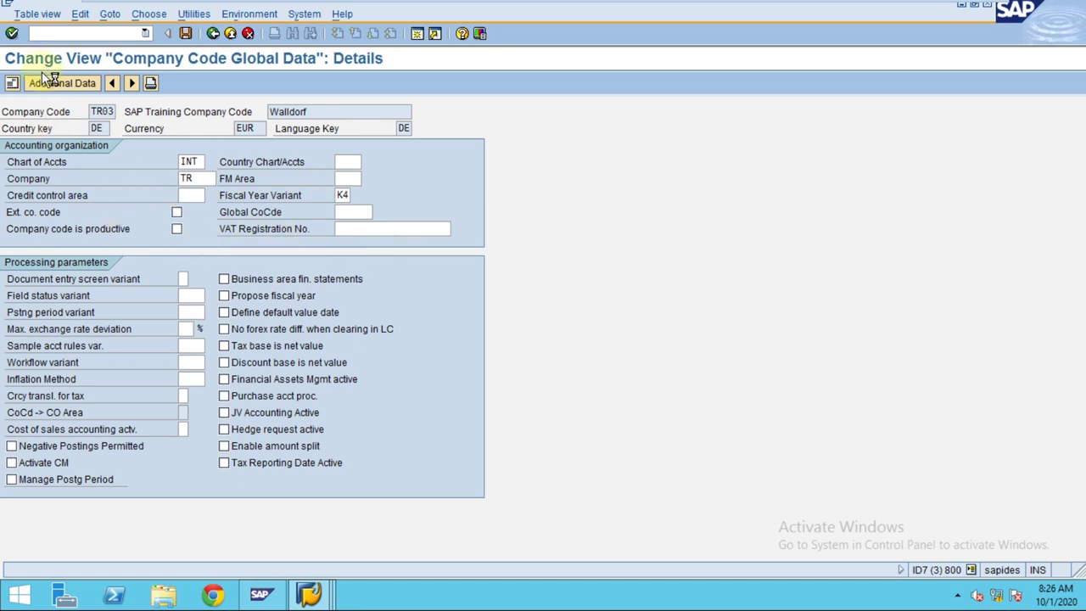
key("F3")
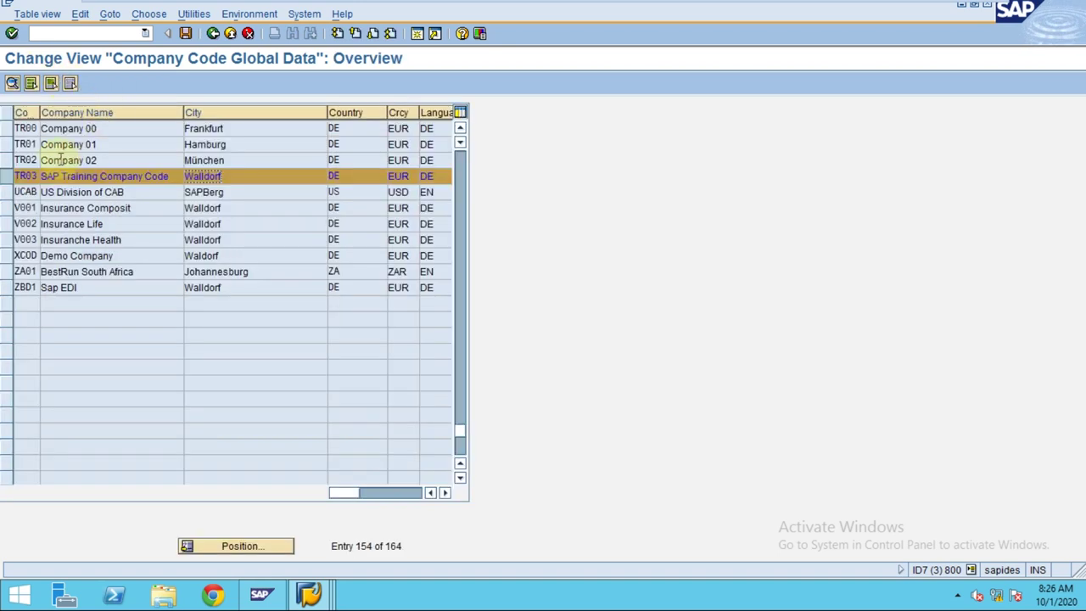
left_click(23, 86)
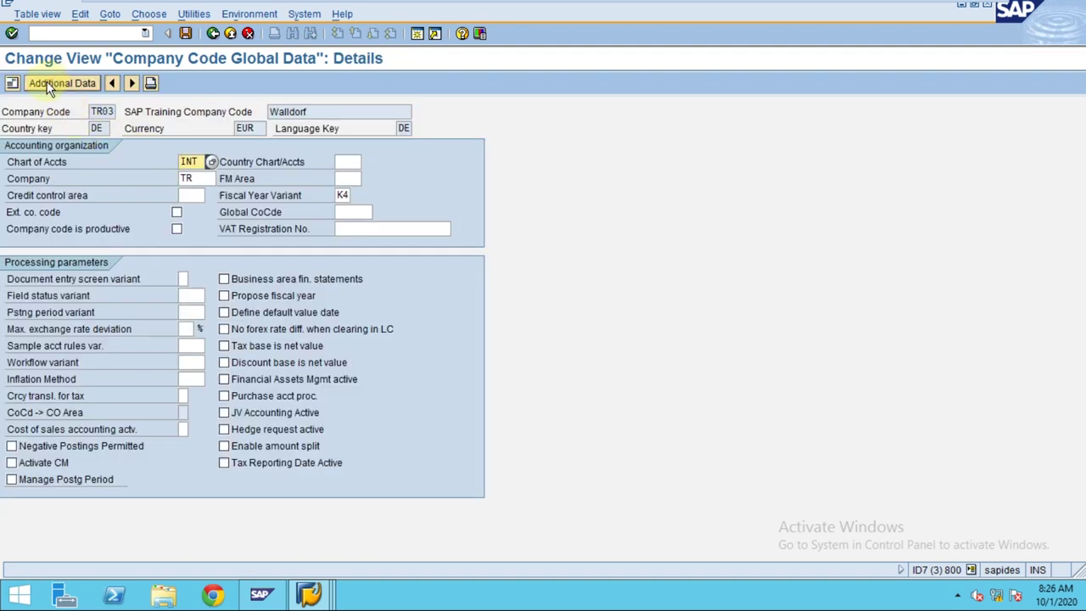
left_click(13, 83)
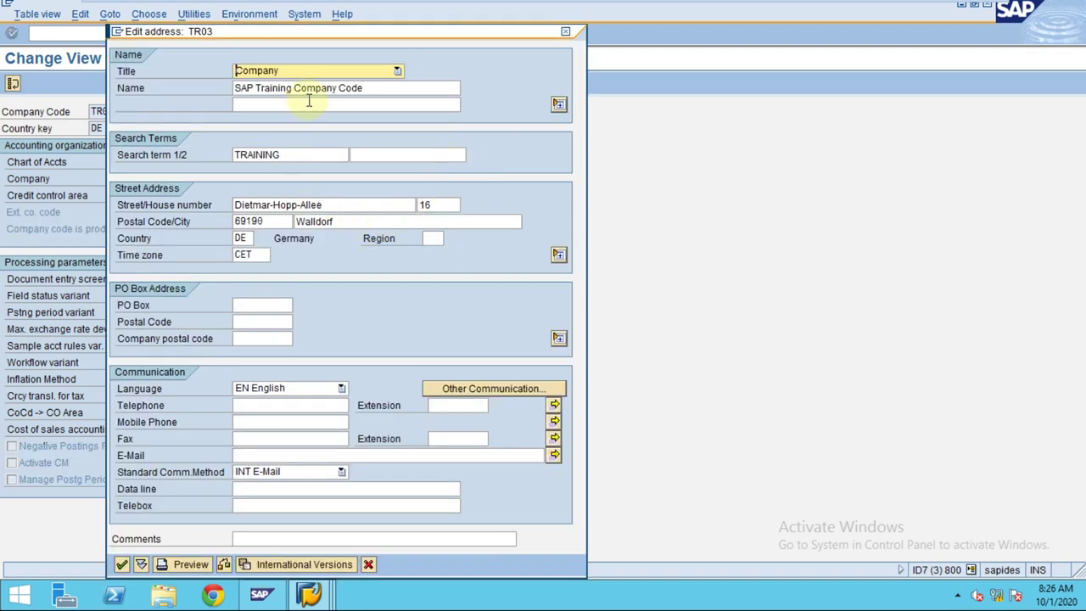
- Close the address data and examine the additional data parameters of company code TR03, including its tax fields
left_click(368, 566)
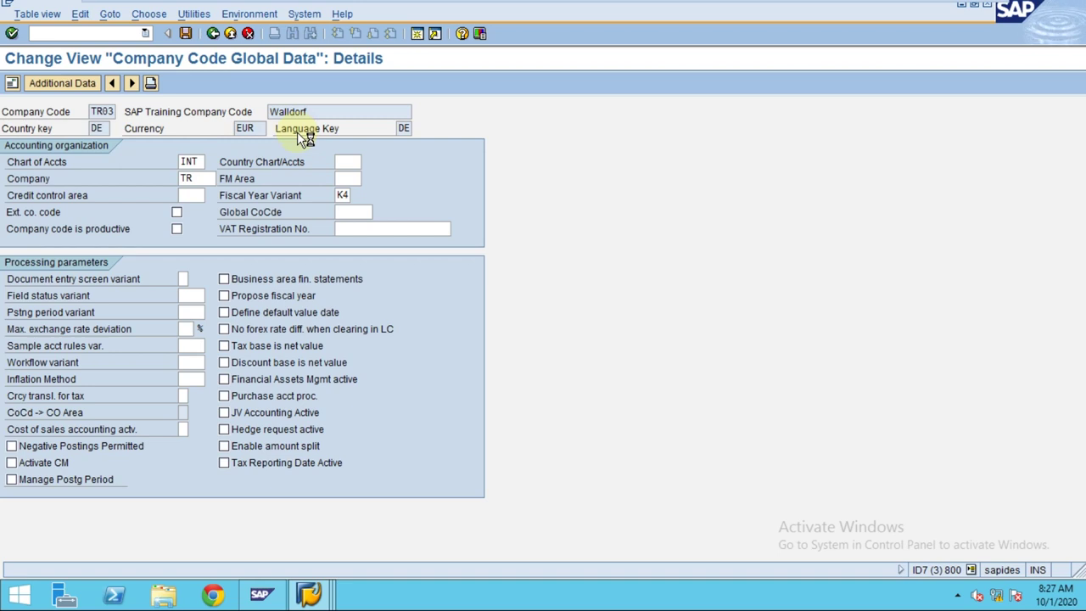
key("F5")
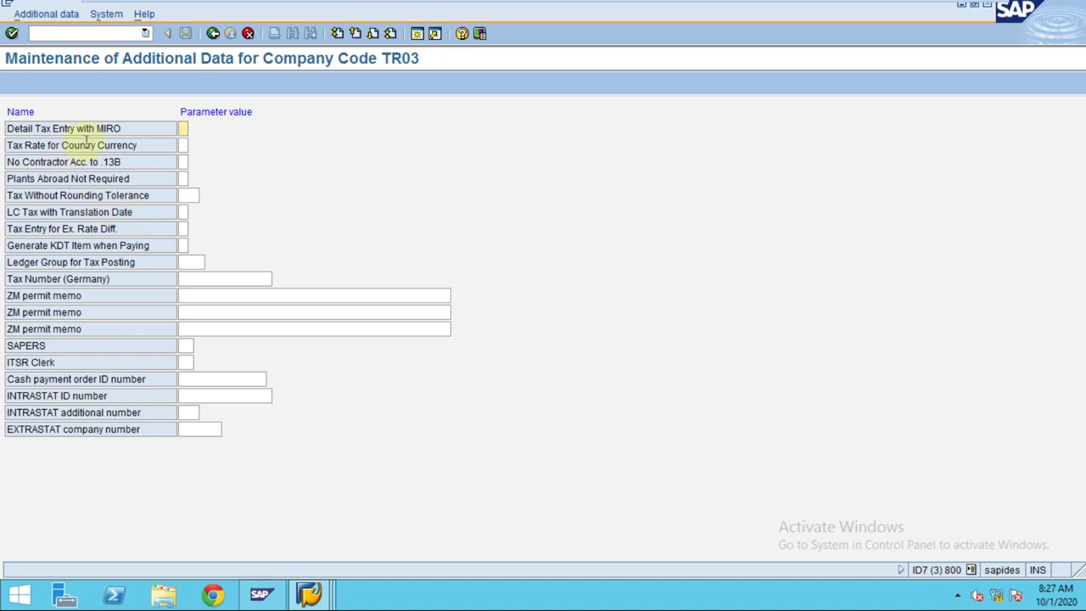
left_click_drag(30, 128, 108, 125)
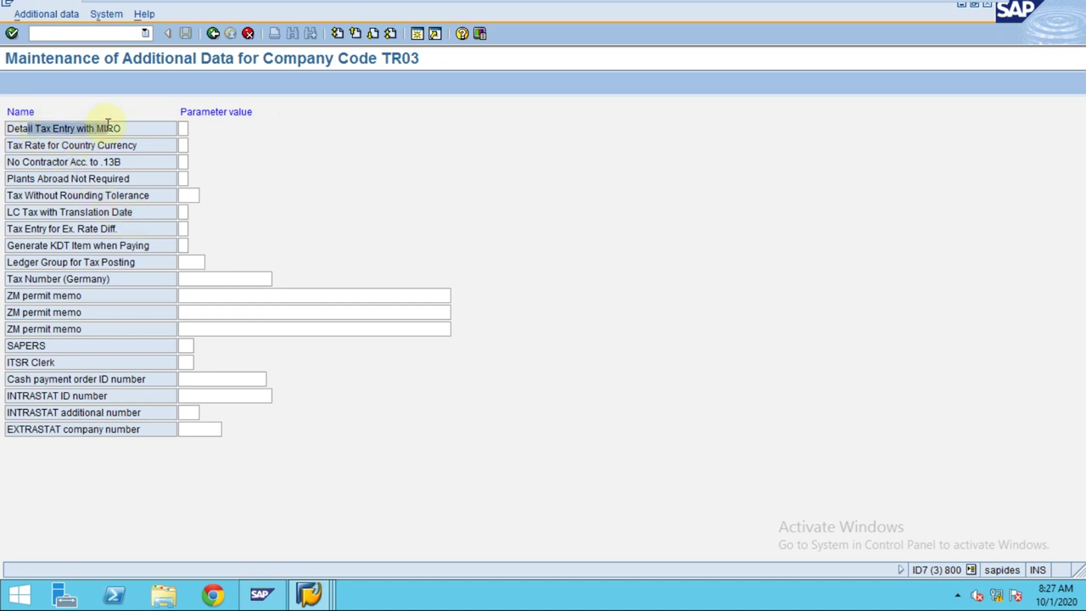
left_click_drag(24, 145, 139, 143)
left_click(154, 162)
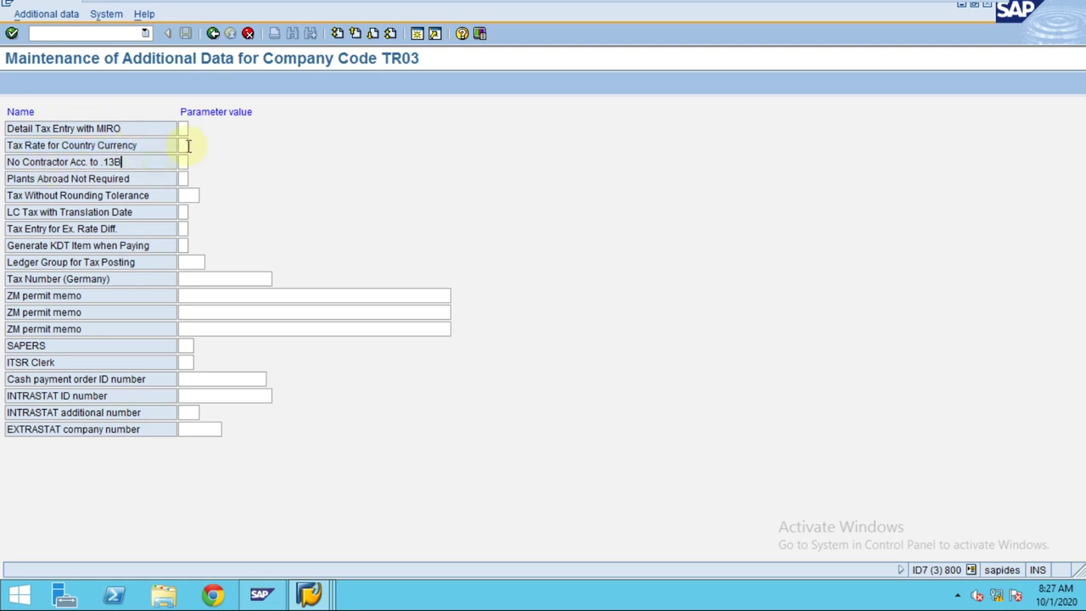
left_click(186, 146)
left_click_drag(131, 161, 9, 162)
left_click(72, 296)
left_click(231, 114)
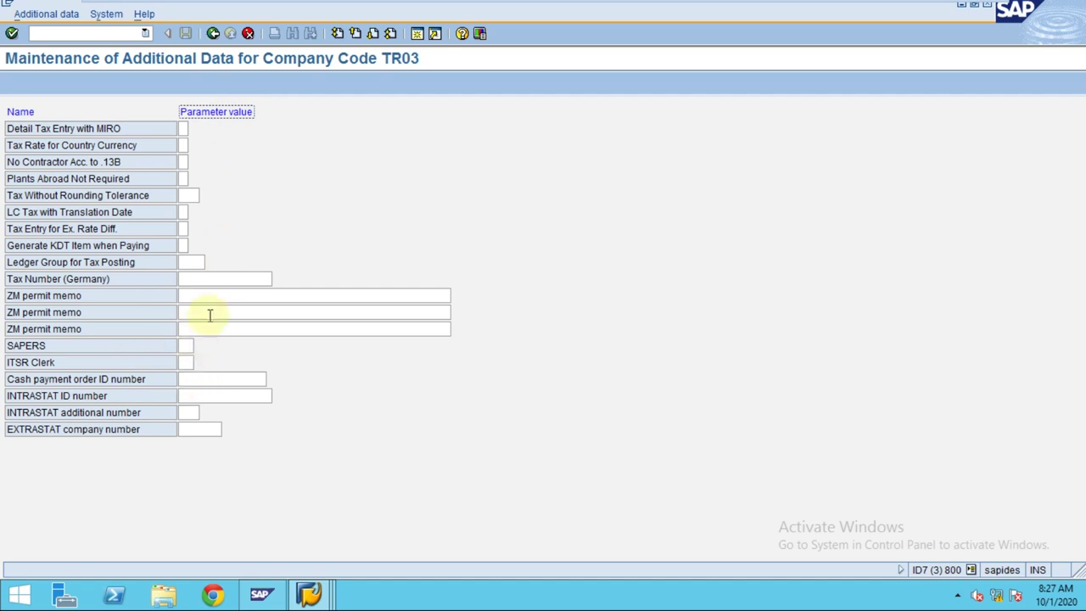
left_click(214, 280)
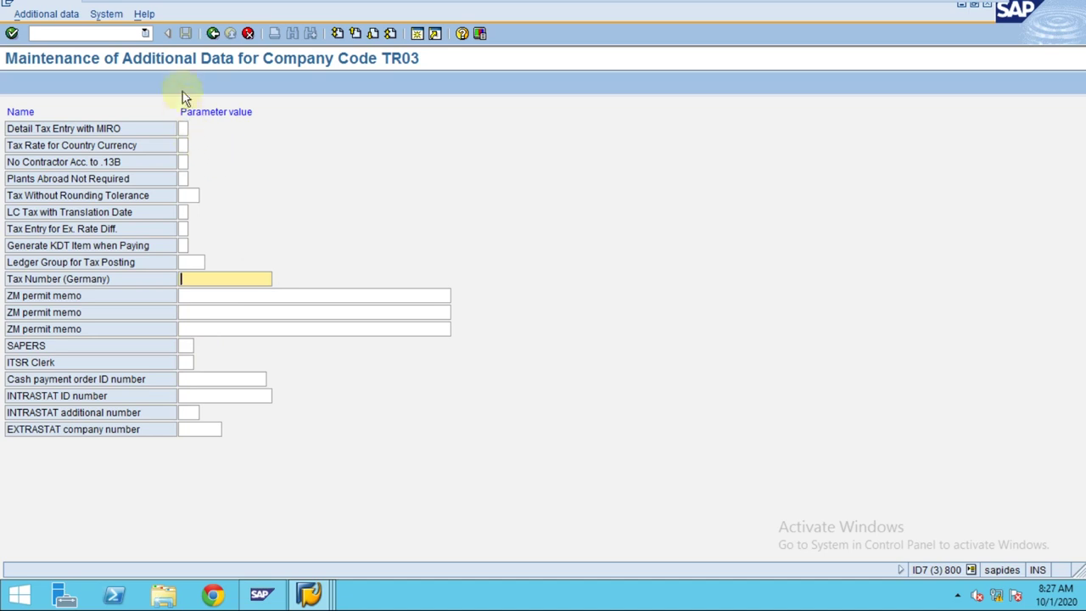
- Leave the additional data and the company code global data to return to the IMG structure
left_click(213, 33)
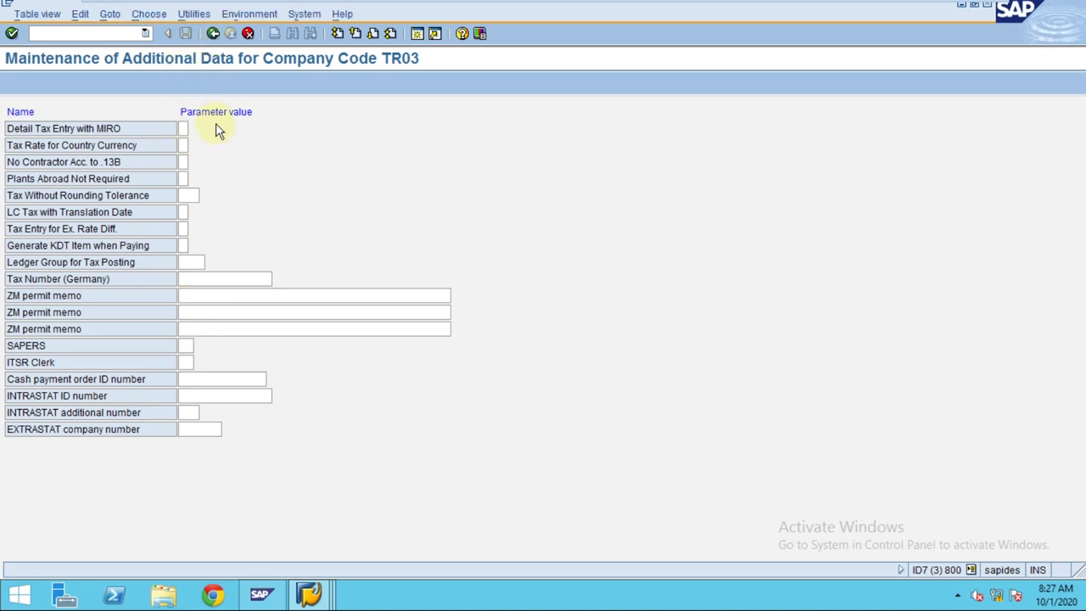
left_click(213, 34)
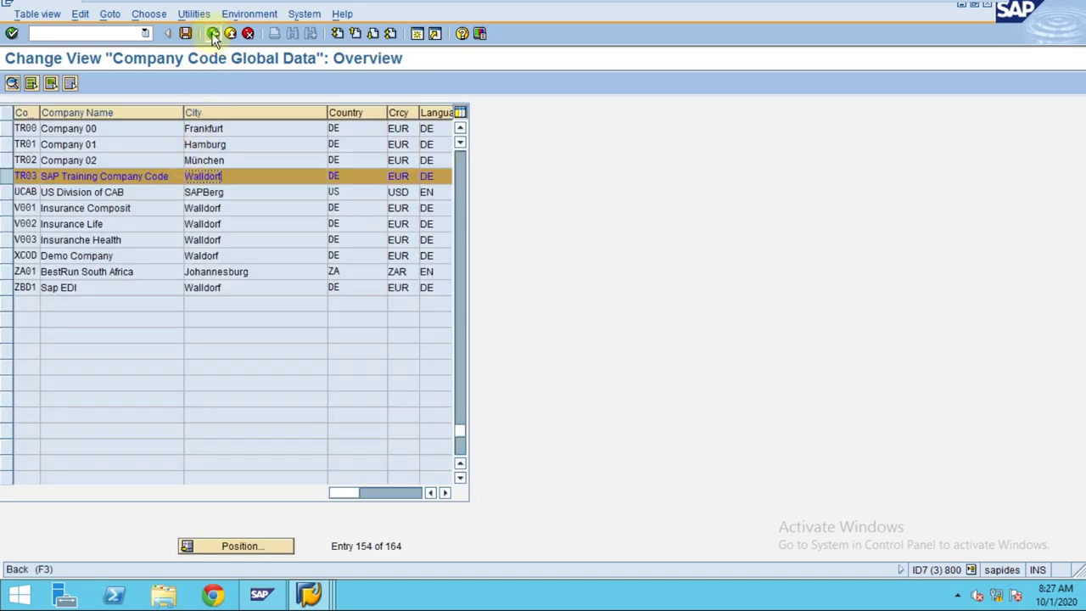
left_click(213, 34)
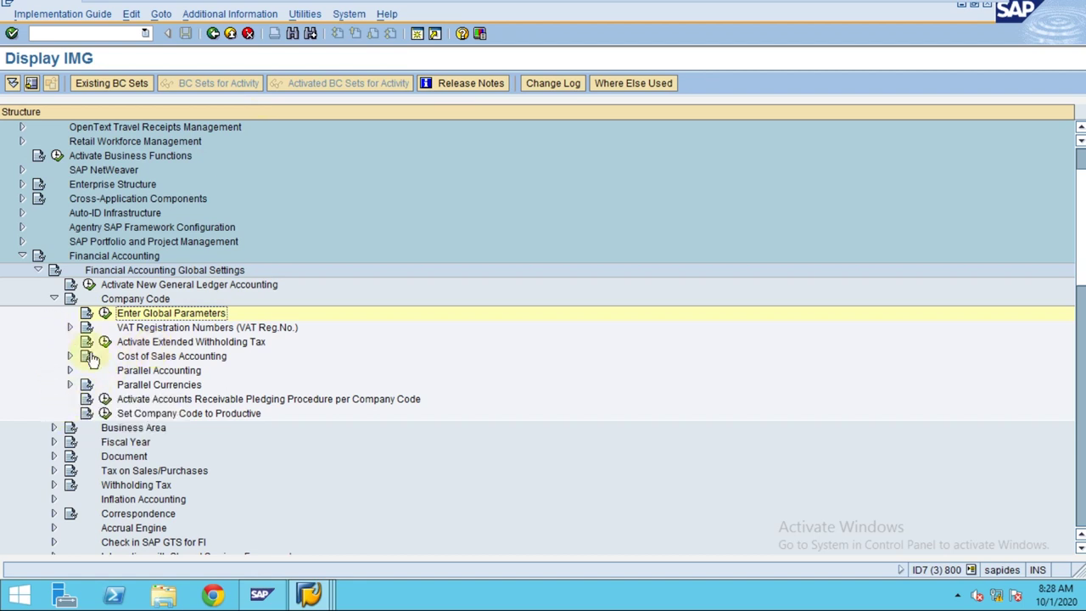
- Collapse the Company Code node and open the Enable Business Area Balance Sheet activity under Business Area
left_click(151, 357)
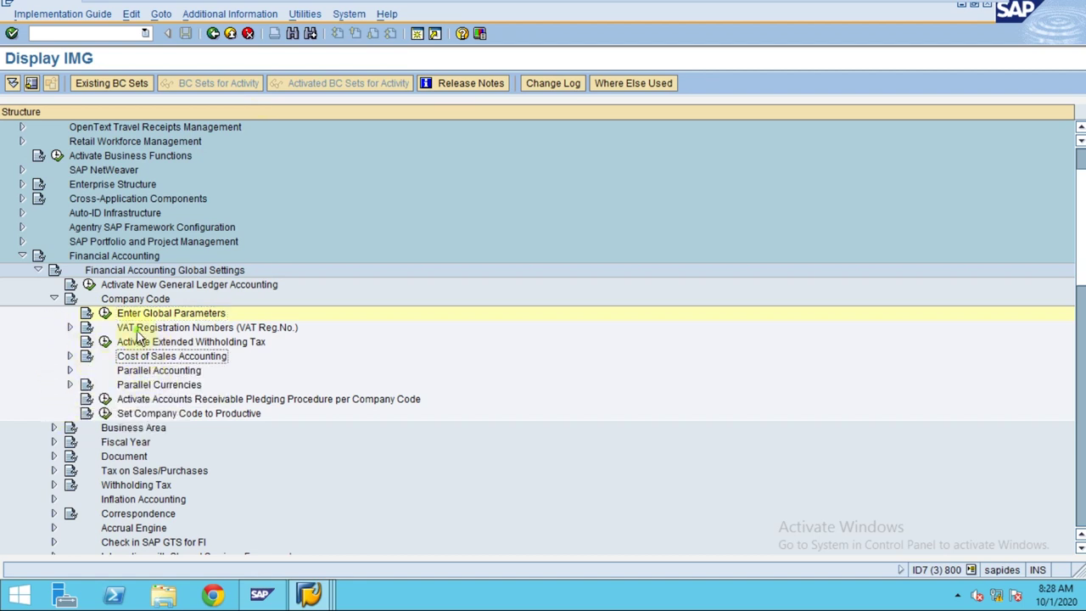
left_click(53, 298)
left_click(112, 345)
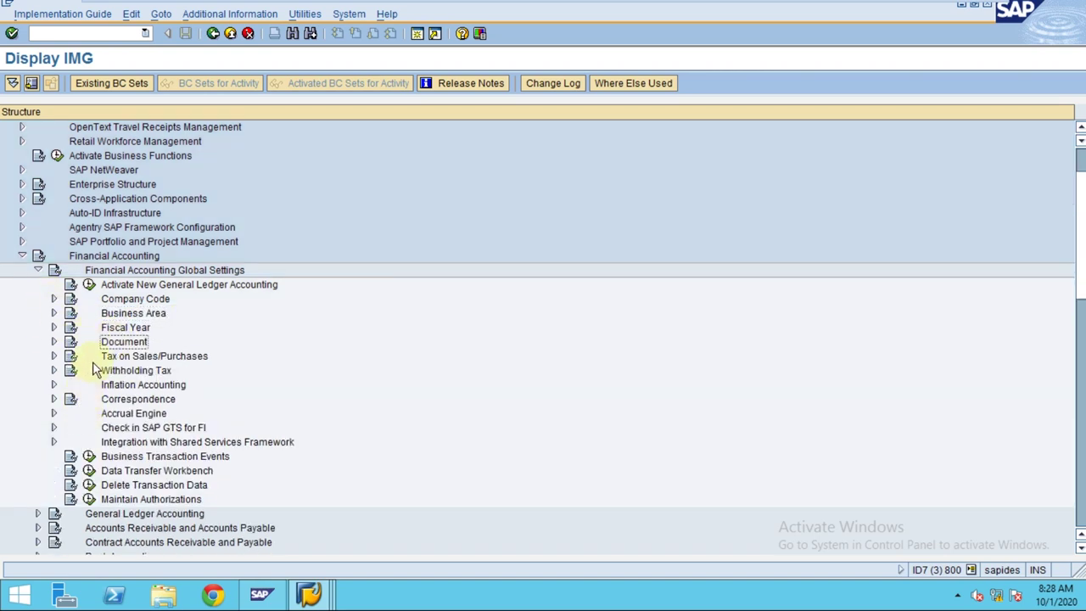
left_click(117, 330)
left_click(110, 343)
left_click(53, 313)
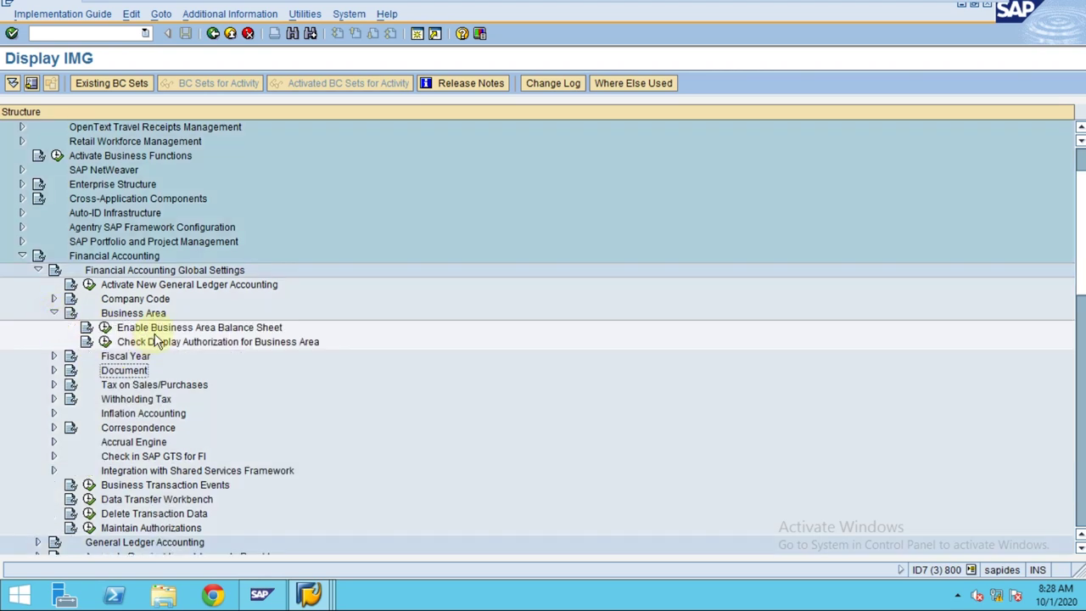
left_click(120, 332)
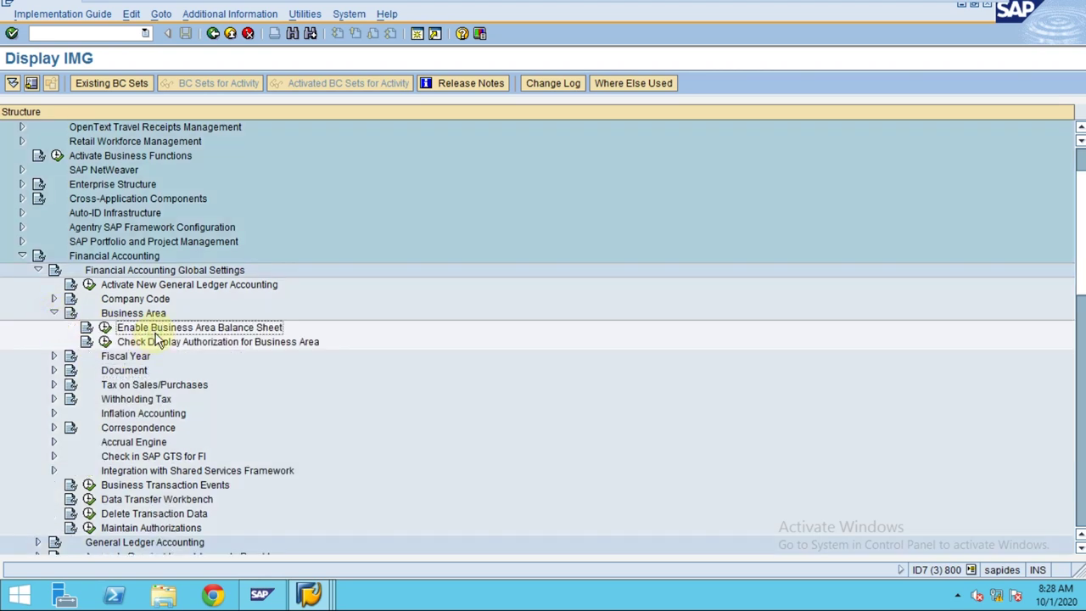
left_click(104, 328)
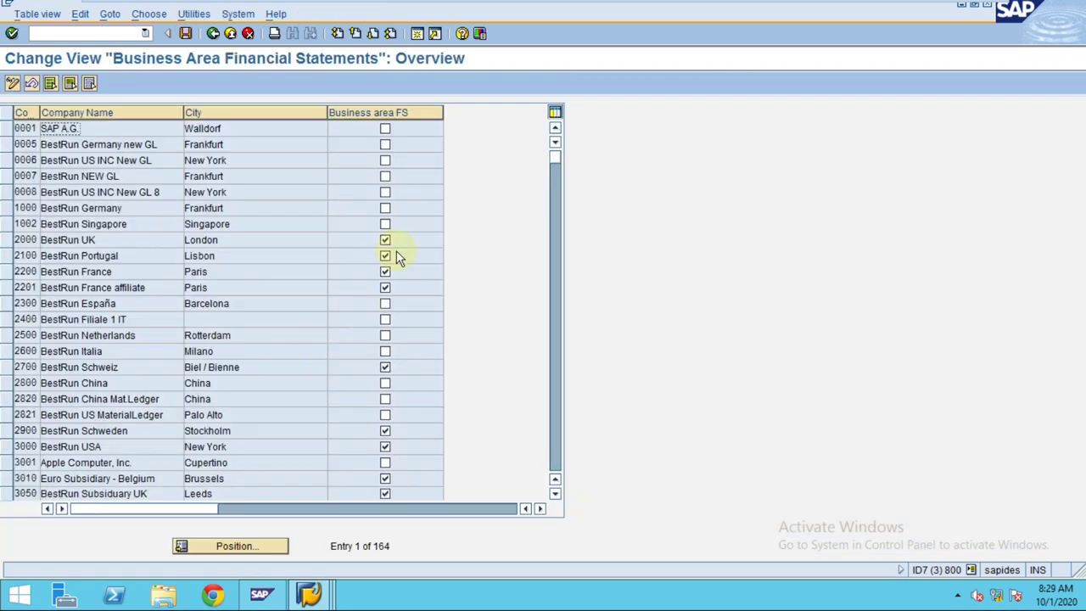
- Enable business area financial statements for company code TR03, SAP Training Company Code
left_click(555, 408)
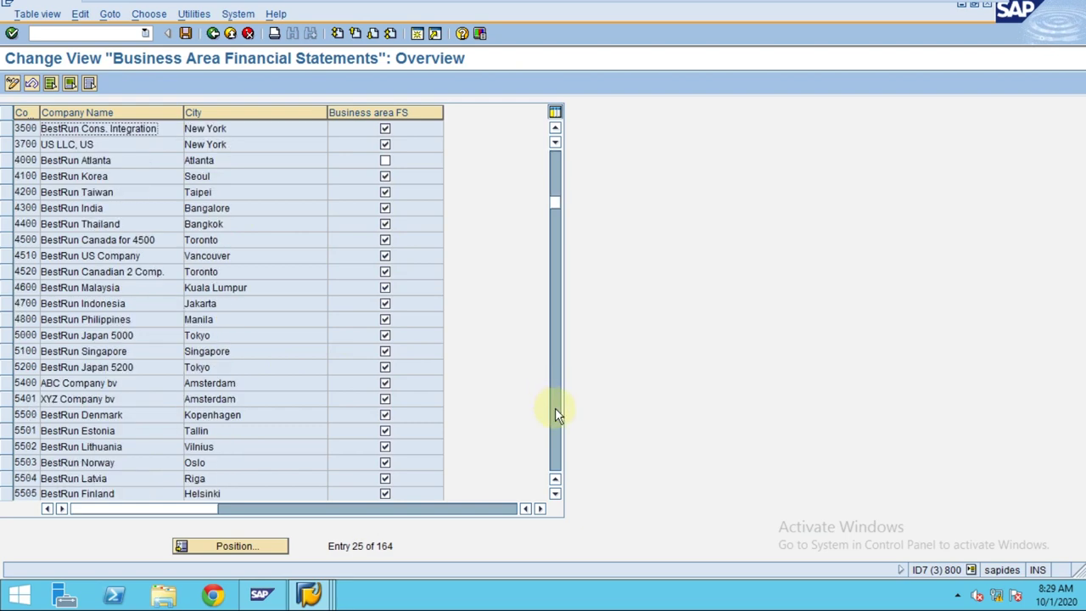
left_click(555, 407)
left_click(555, 408)
left_click(555, 407)
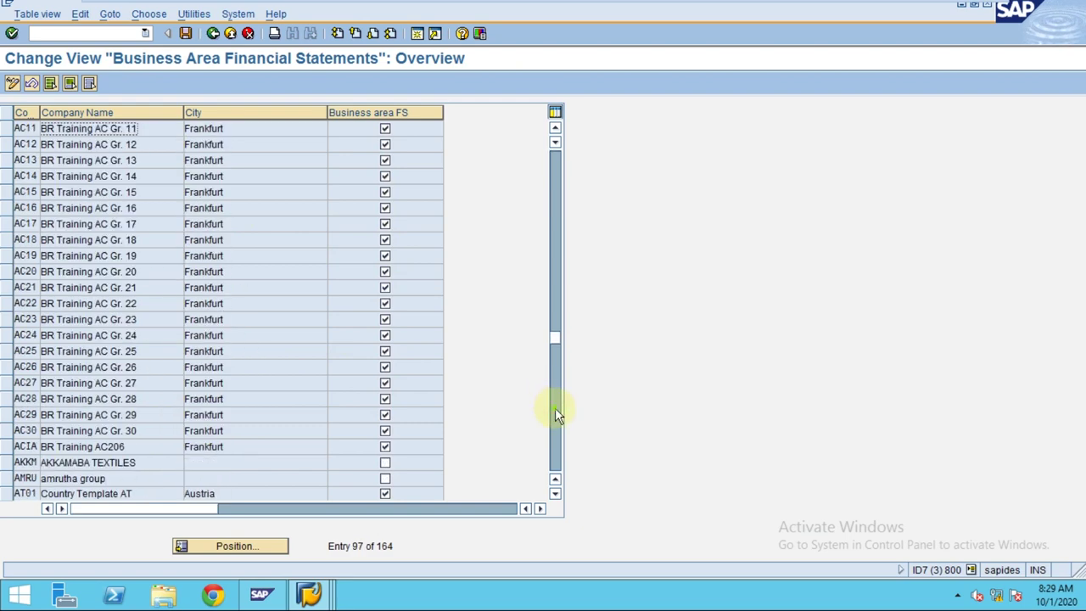
left_click(555, 407)
left_click(555, 408)
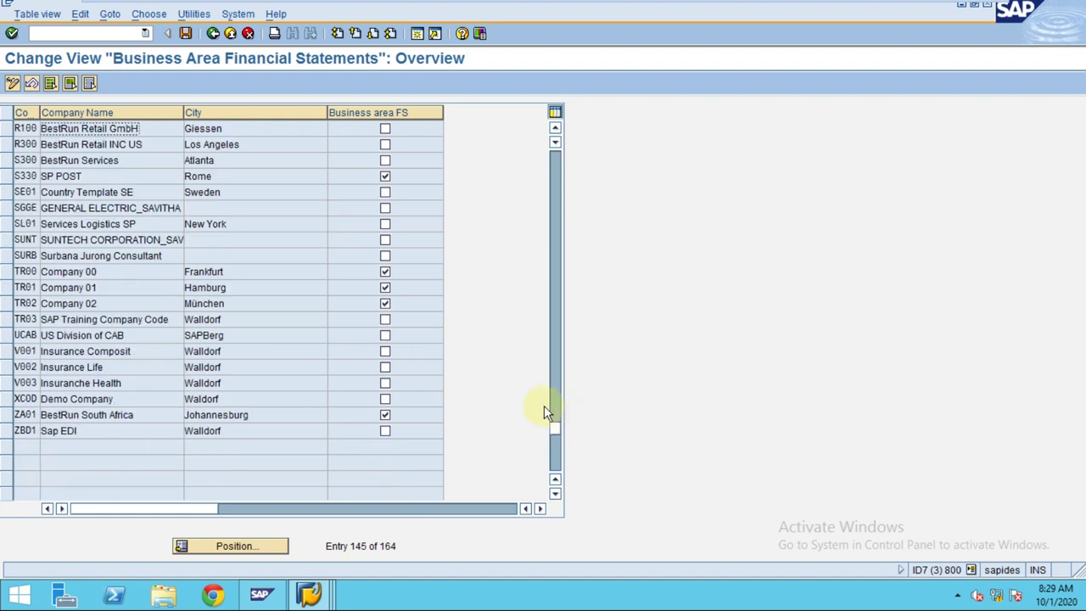
left_click(65, 319)
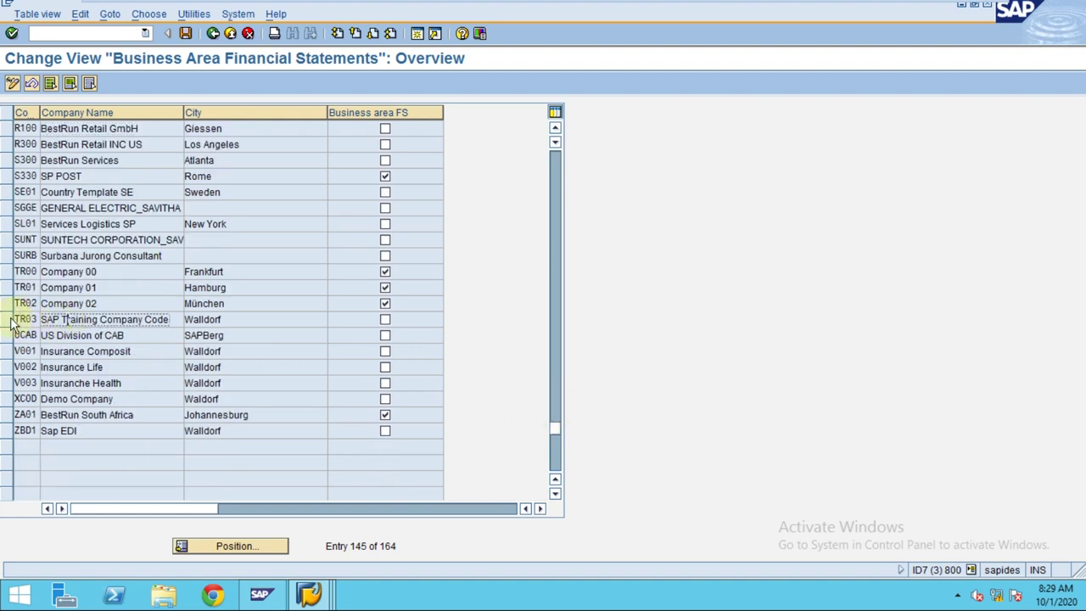
left_click(9, 320)
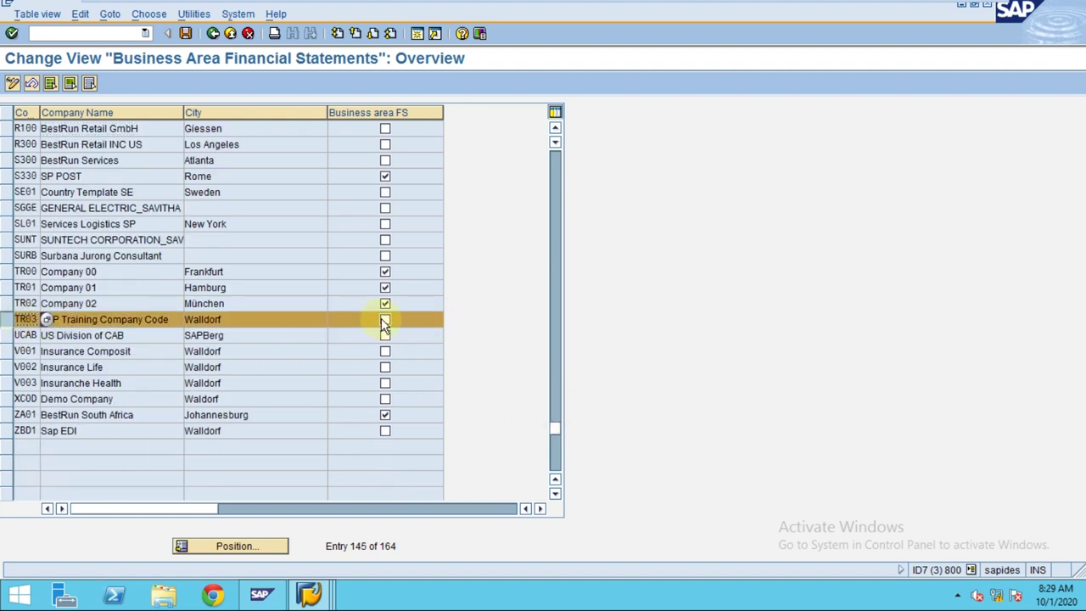
left_click(384, 322)
- Save the business area setting under the New Company Code customizing request and return to the IMG structure
left_click(185, 33)
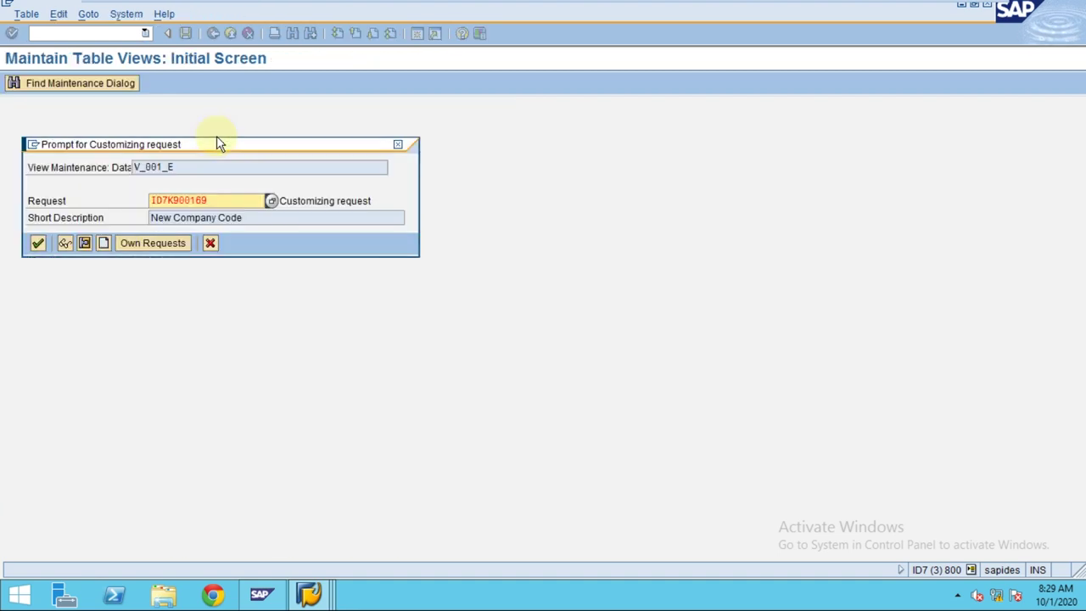
left_click(38, 243)
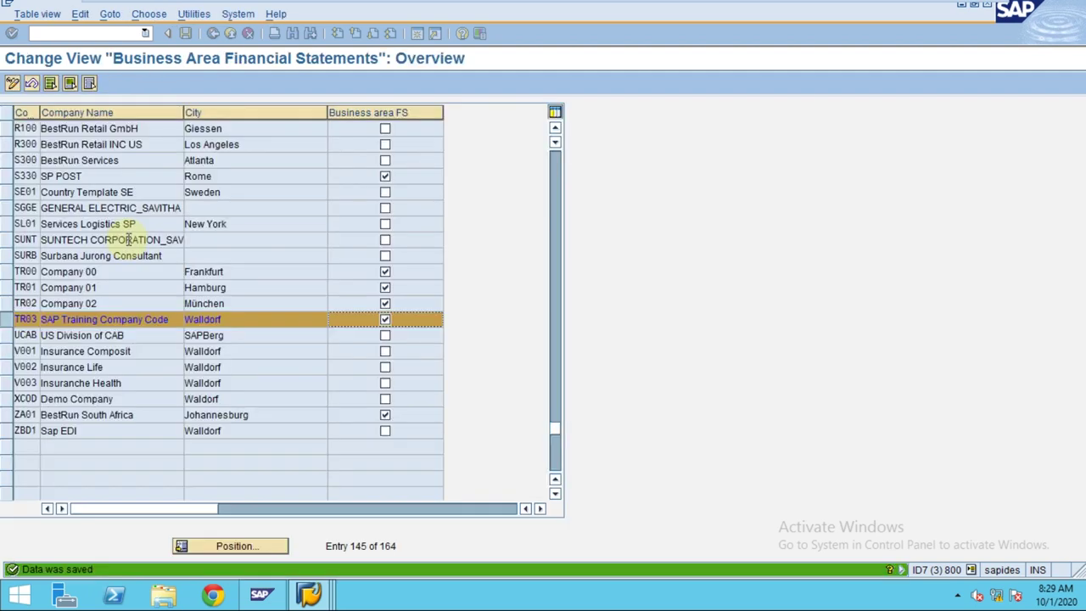
left_click(222, 224)
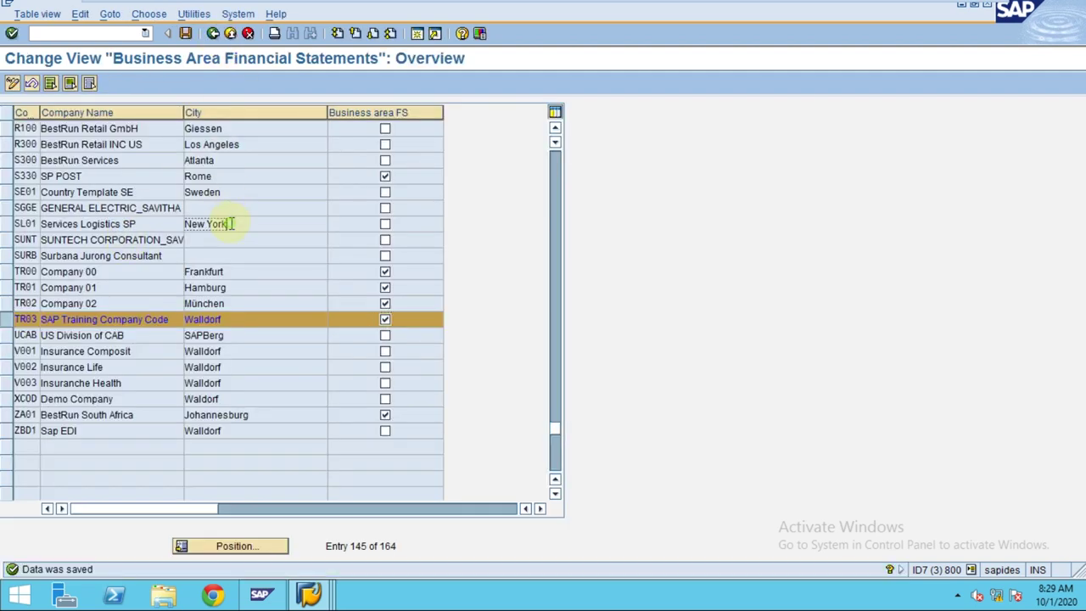
left_click(213, 34)
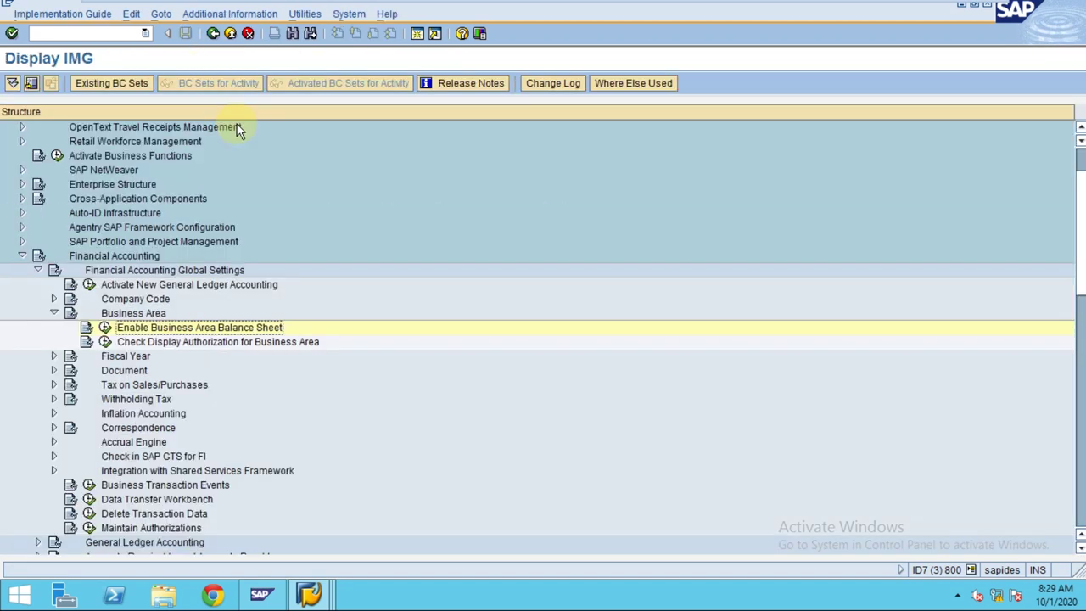
- Collapse Business Area and open Define Variants for Open Posting Periods within the Document node's Posting Periods
left_click(55, 314)
left_click(128, 328)
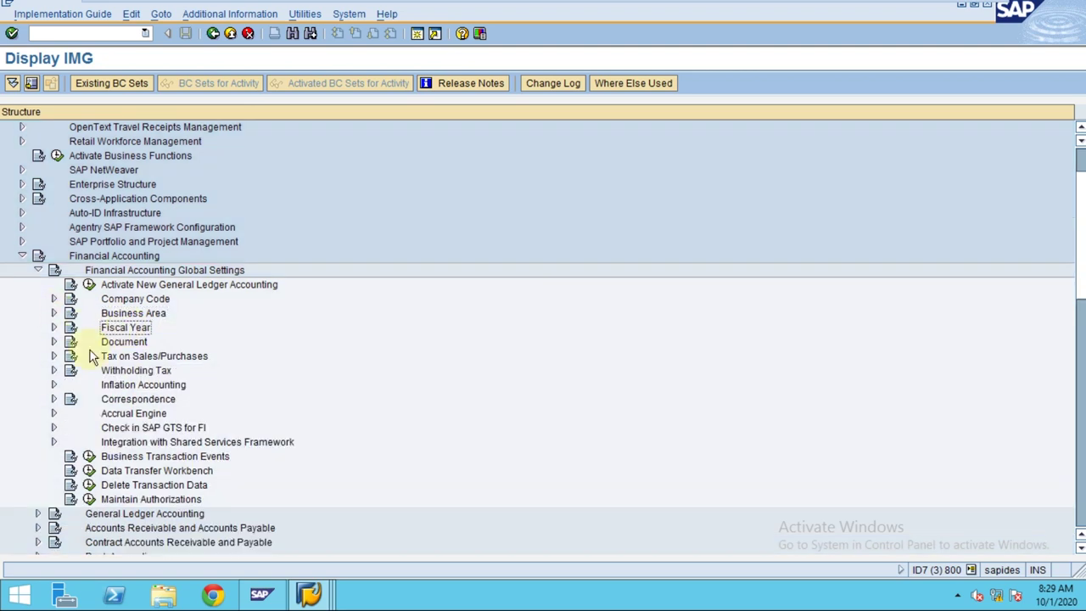
left_click(53, 341)
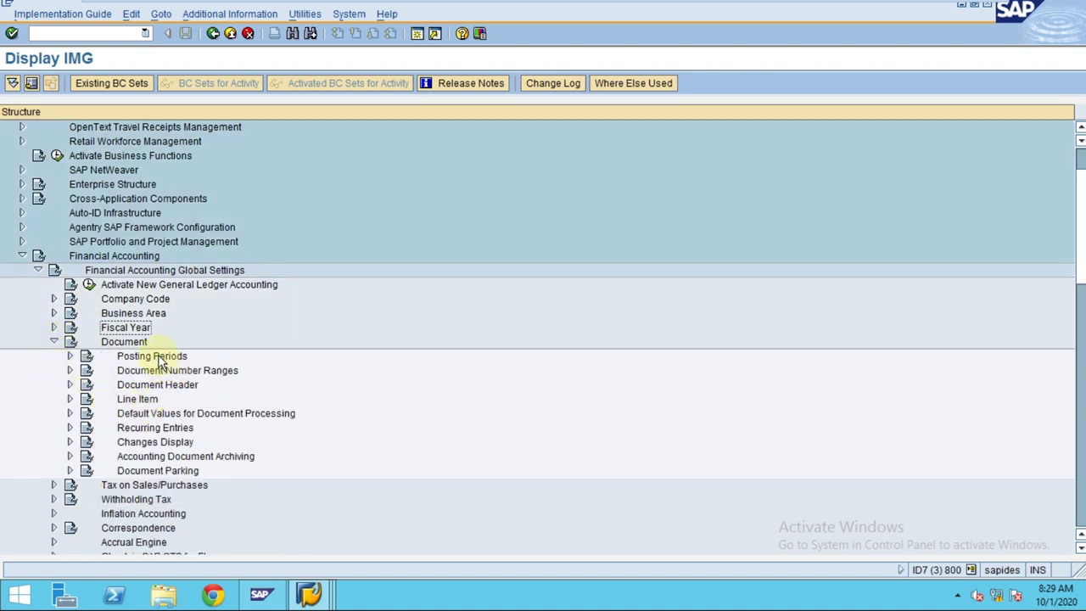
left_click(146, 359)
left_click(70, 356)
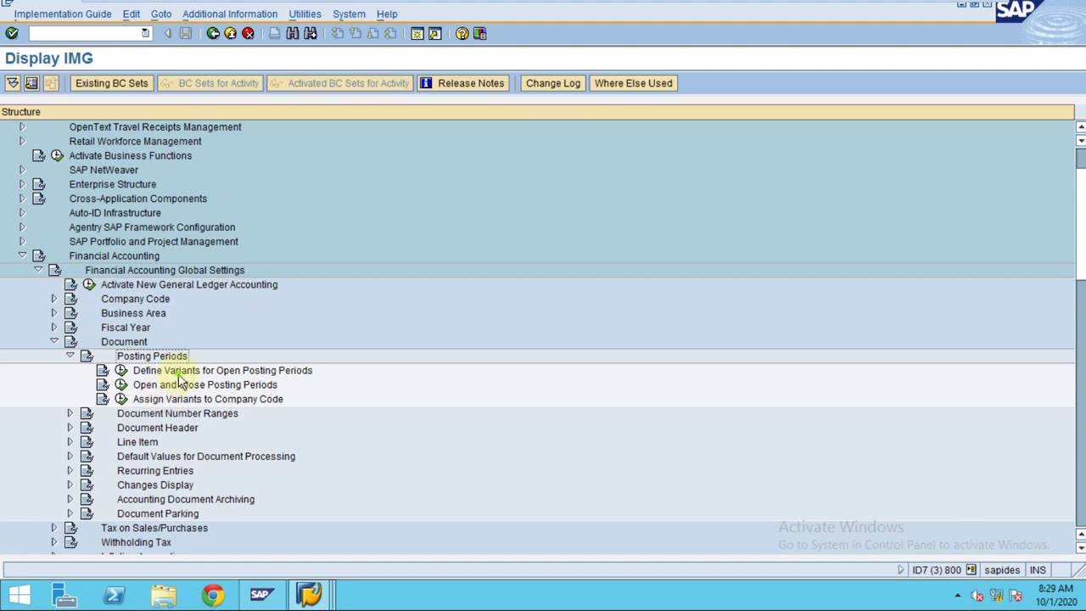
left_click(121, 371)
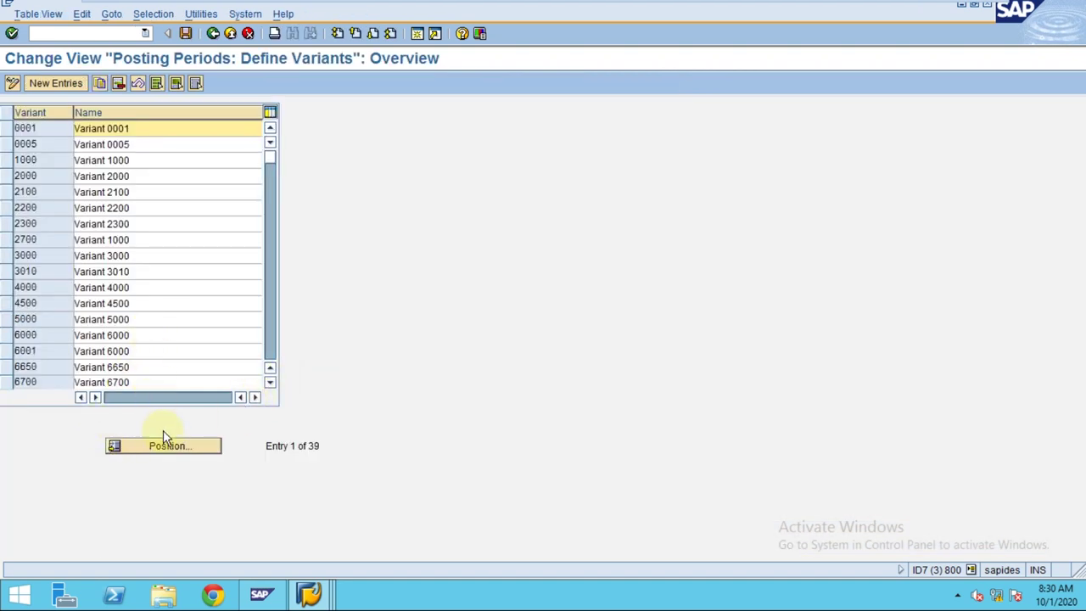
- Add a new posting period variant TR03 with the name "Posting Period Variant for TR03"
left_click(270, 314)
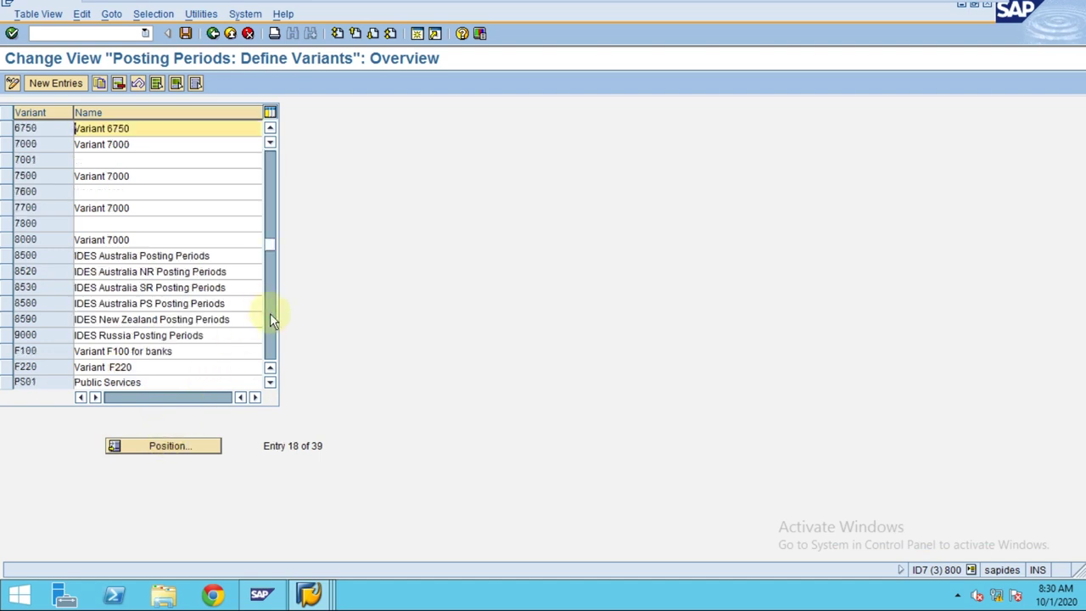
left_click(270, 313)
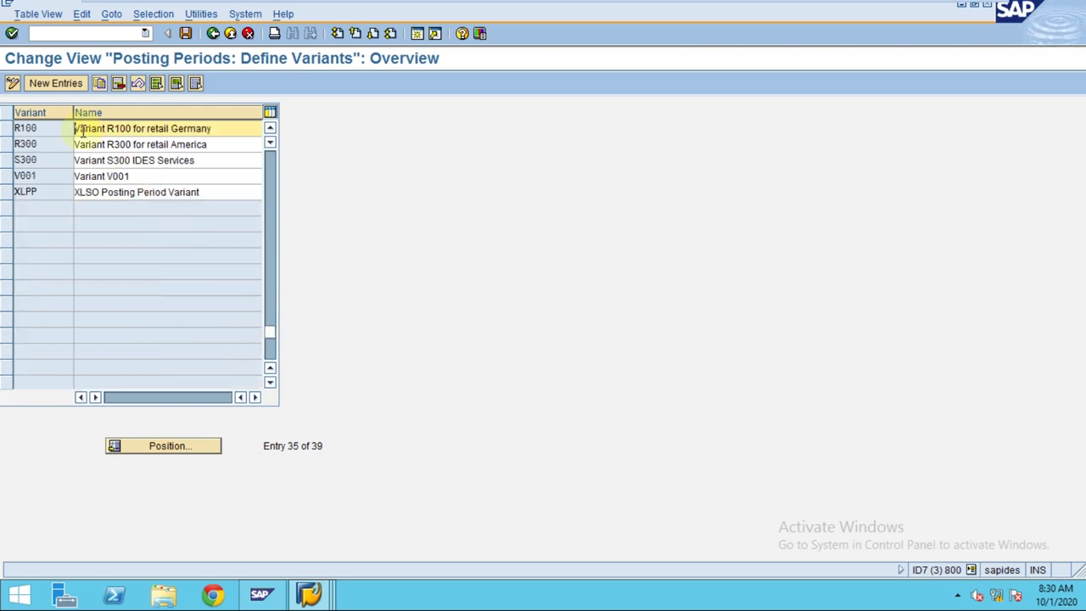
left_click(48, 88)
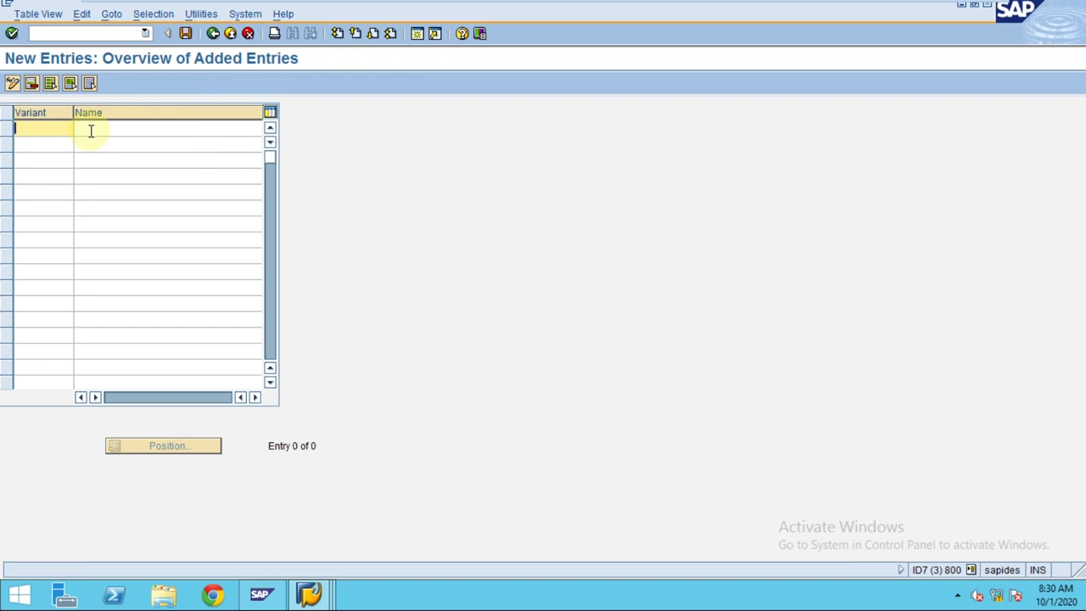
type("TR03")
key("Tab")
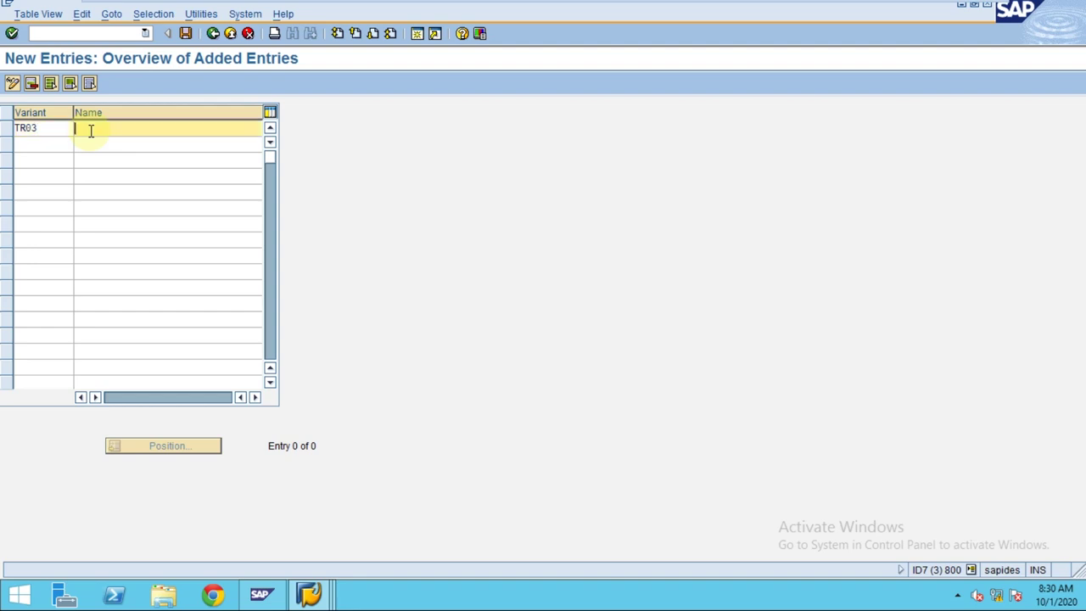
type("Posting Period Variant for TR04")
key("BackSpace")
type("3")
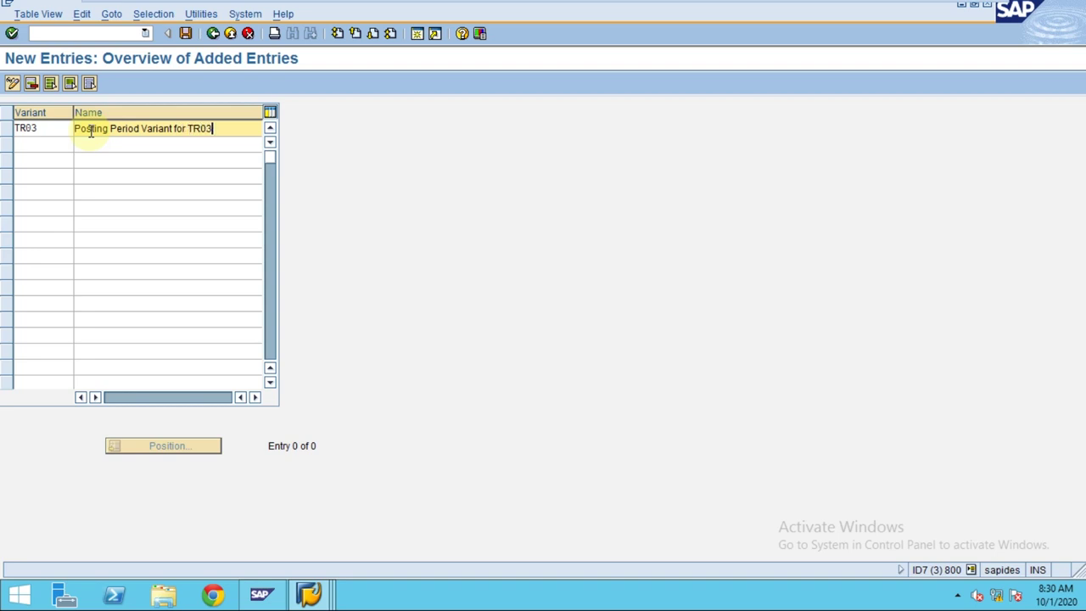
- Save the new variant under the New Company Code customizing request and return to the variants overview
left_click(186, 34)
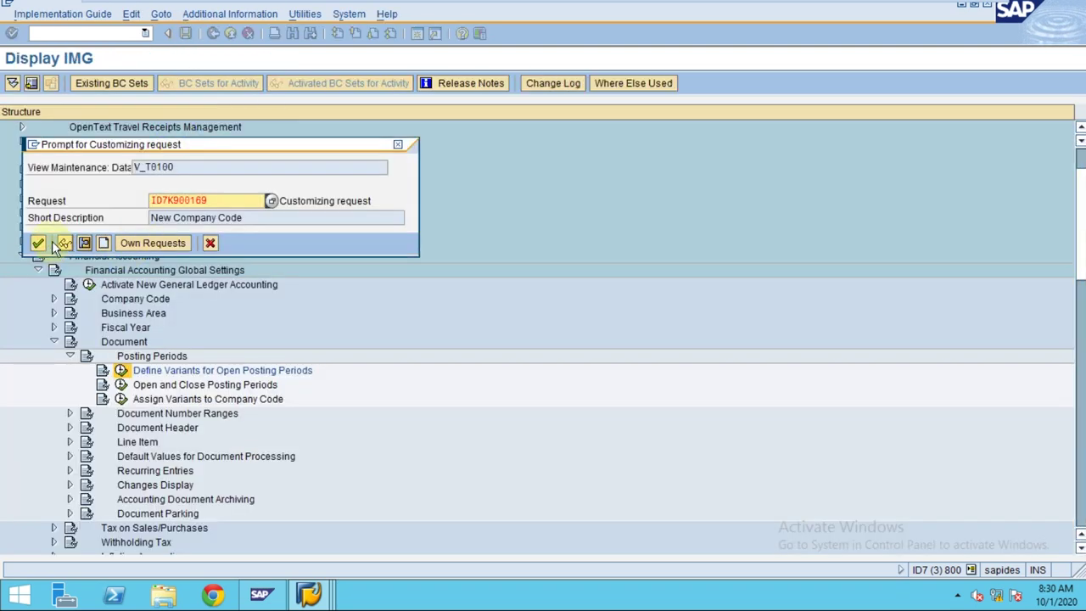
key("Return")
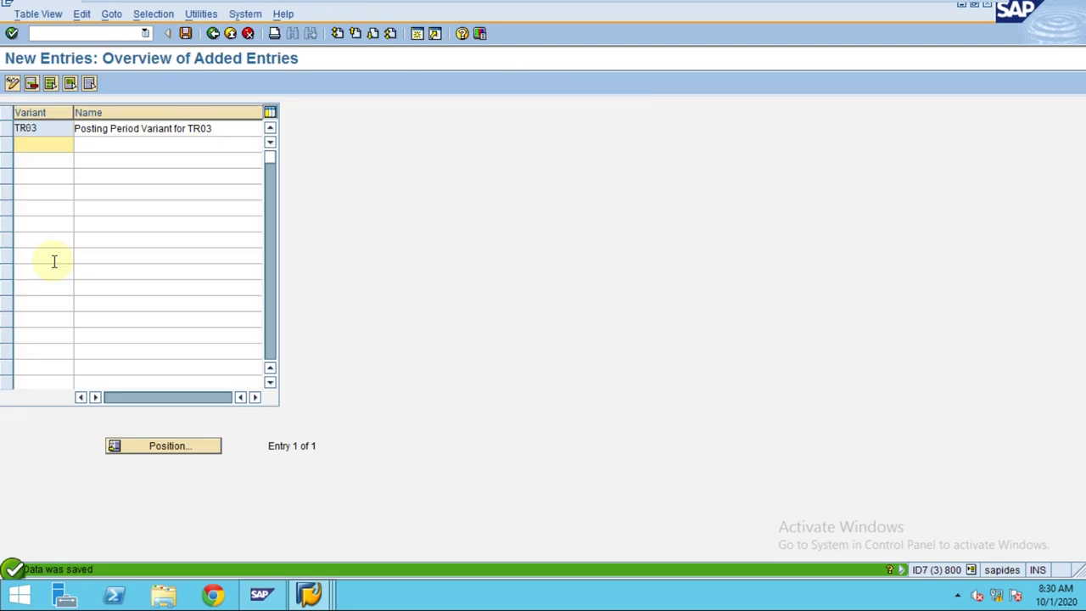
left_click(211, 33)
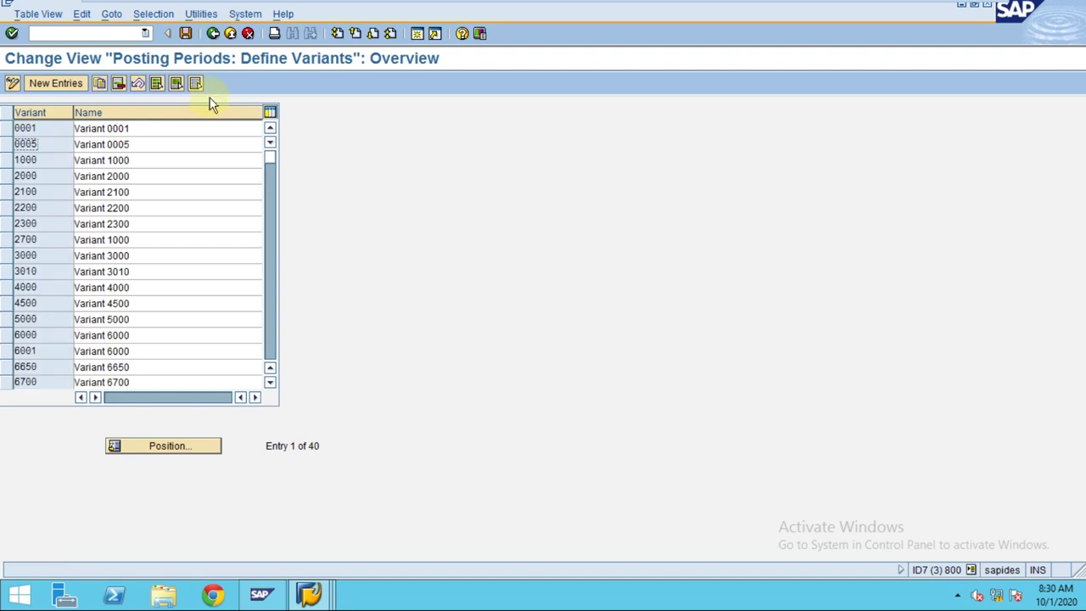
- Return to the IMG structure and view the Open and Close Posting Periods time intervals without changing them
left_click(213, 33)
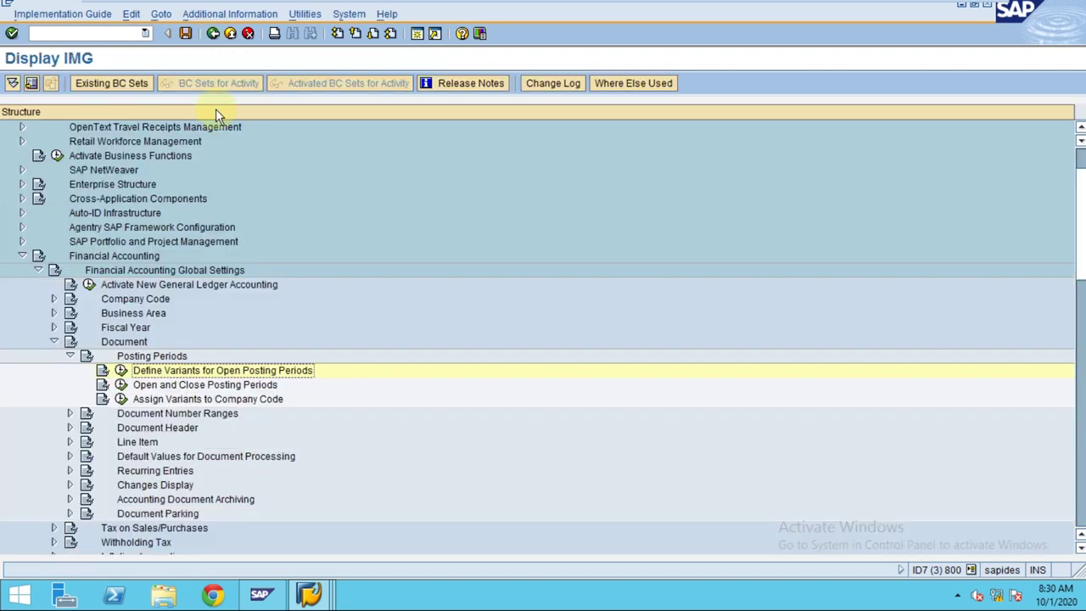
left_click(143, 385)
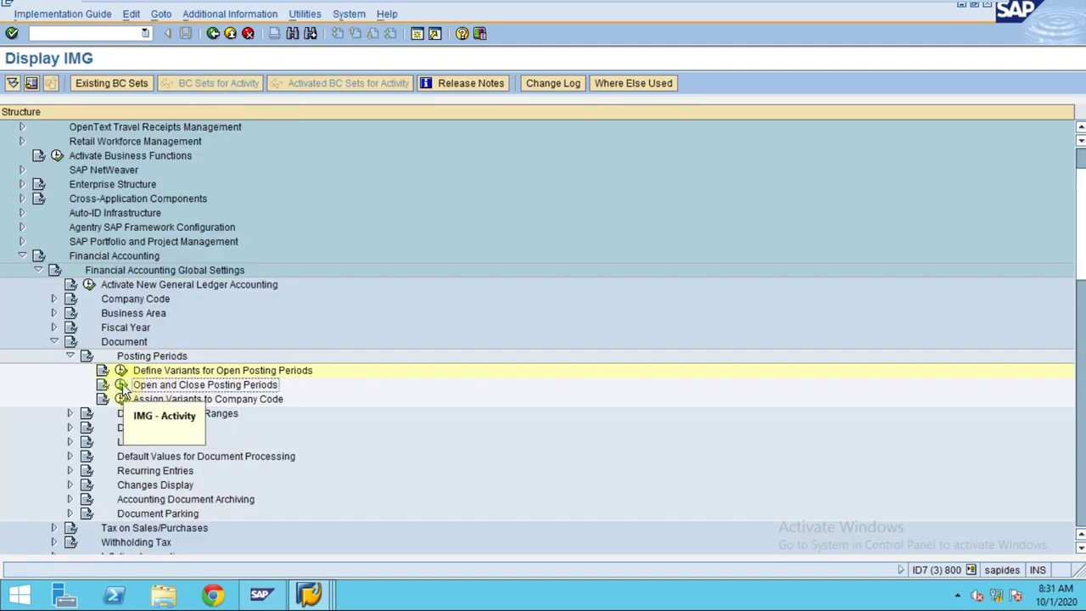
left_click(121, 385)
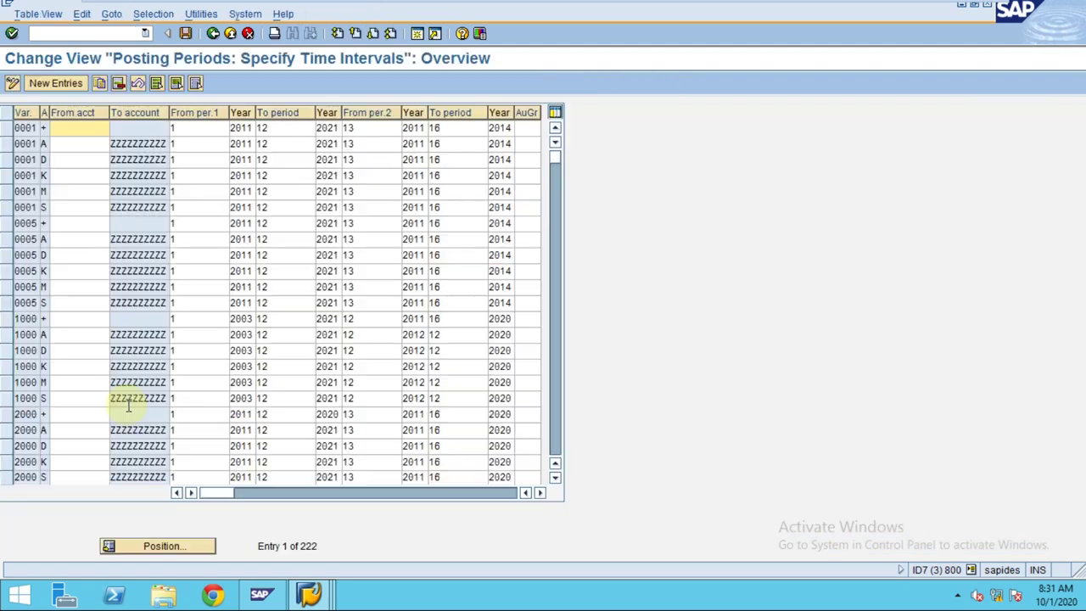
left_click(214, 33)
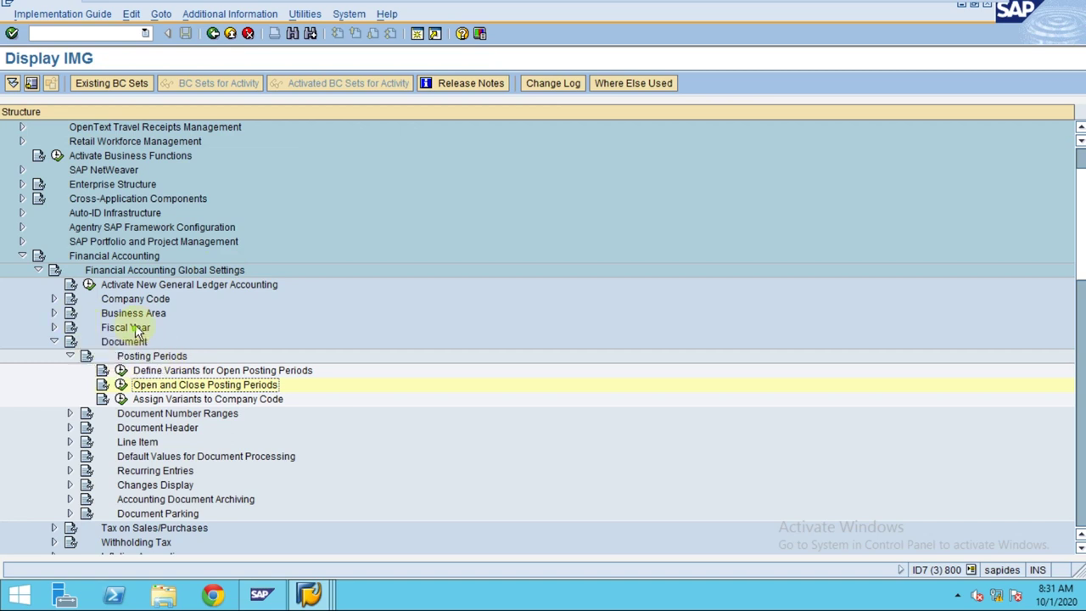
- Expand the Company Code node and open Assign Variants to Company Code within Posting Periods
double_click(135, 299)
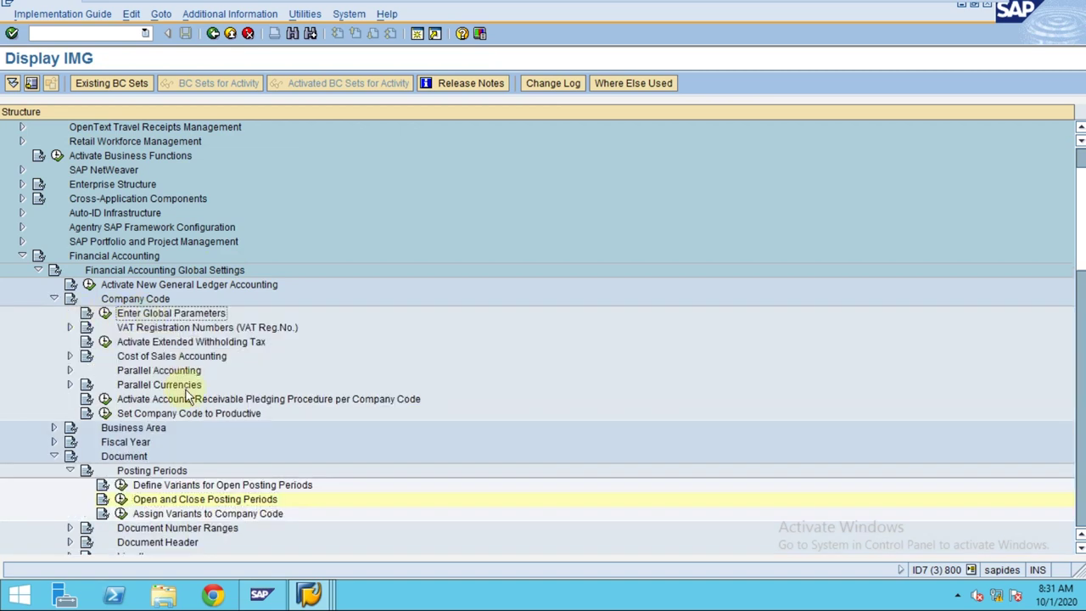
scroll(144, 416, "down", 1)
left_click(122, 502)
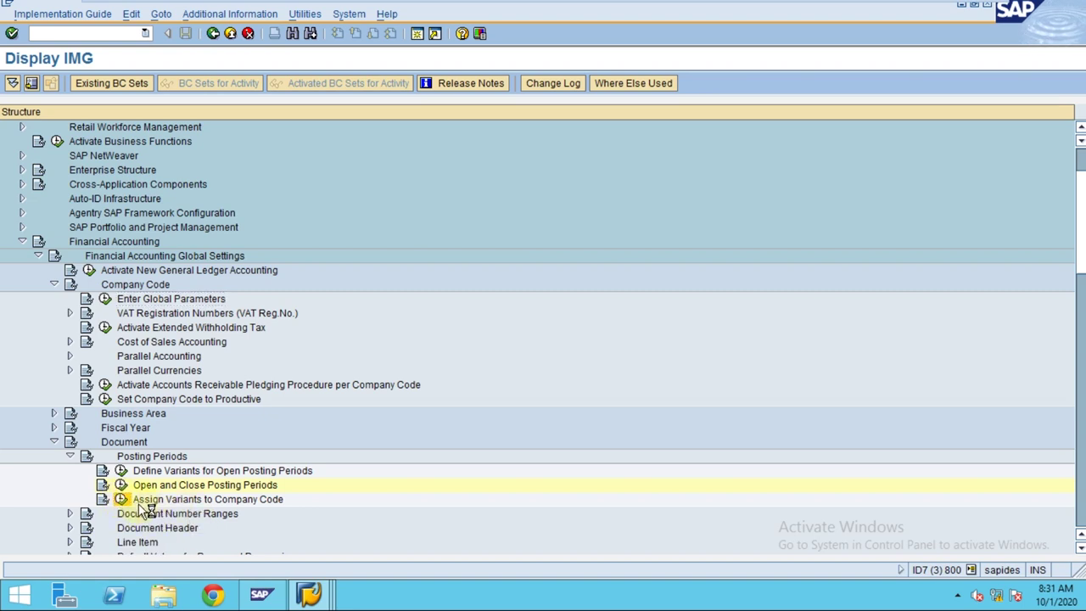
double_click(189, 501)
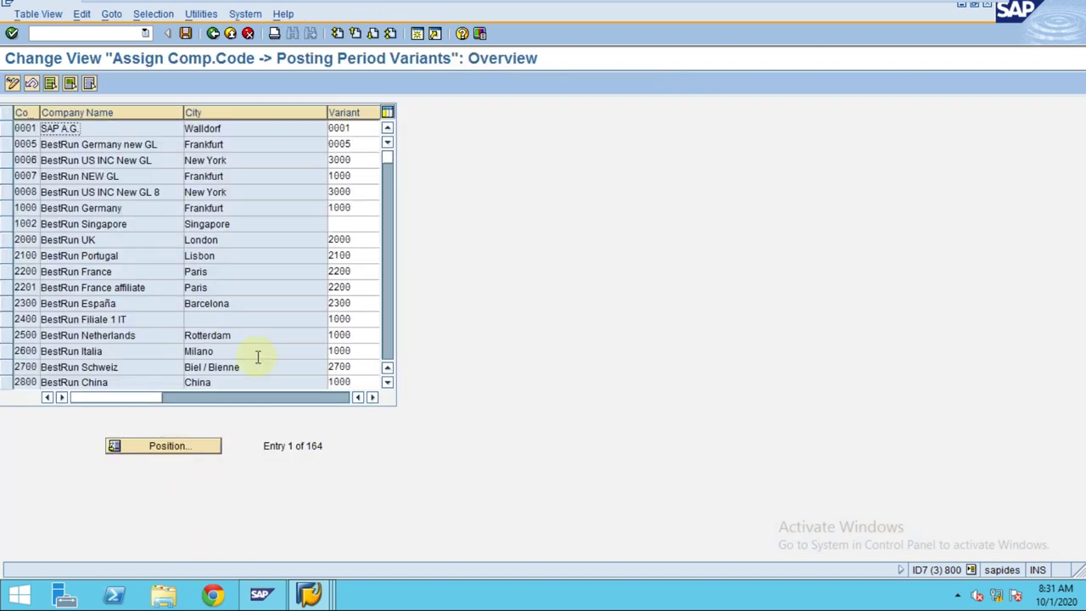
- Assign posting period variant TR03 to company code TR03, SAP Training Company Code
left_click(387, 337)
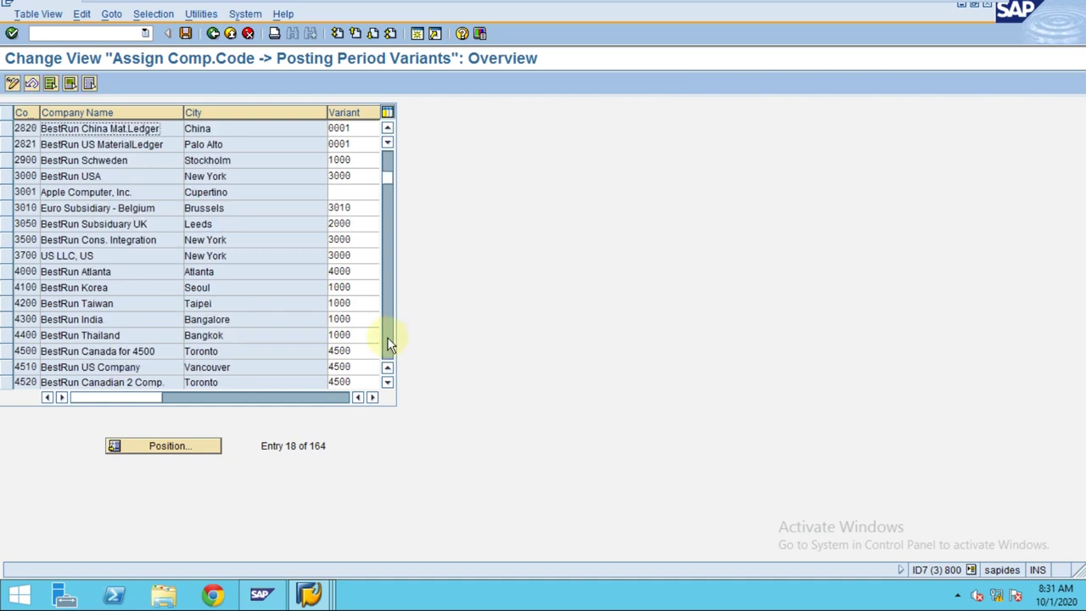
left_click(387, 337)
left_click(387, 337)
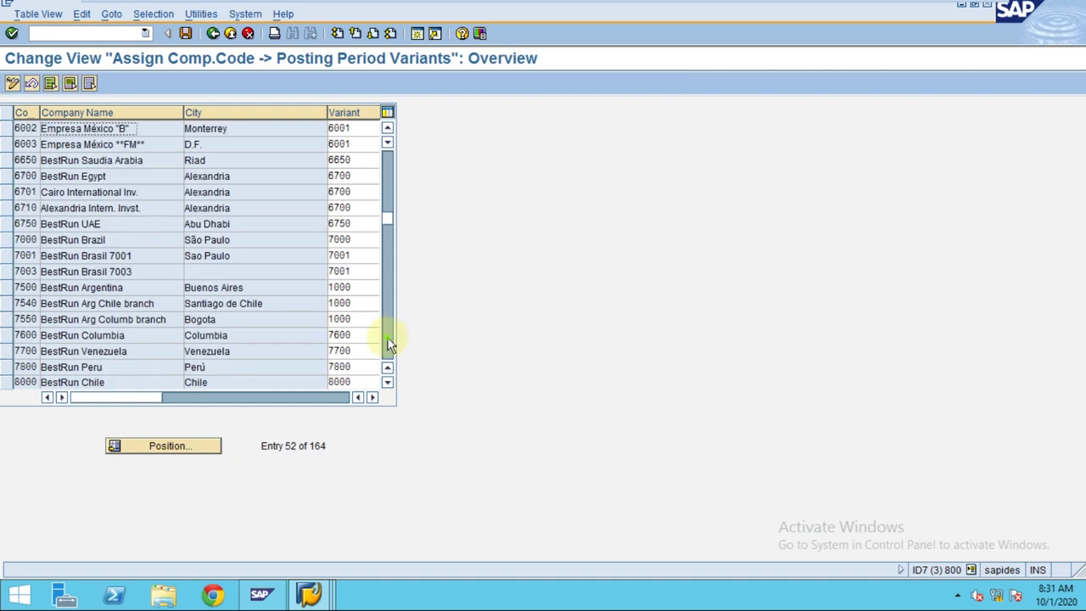
left_click(387, 336)
left_click(387, 337)
left_click(387, 337)
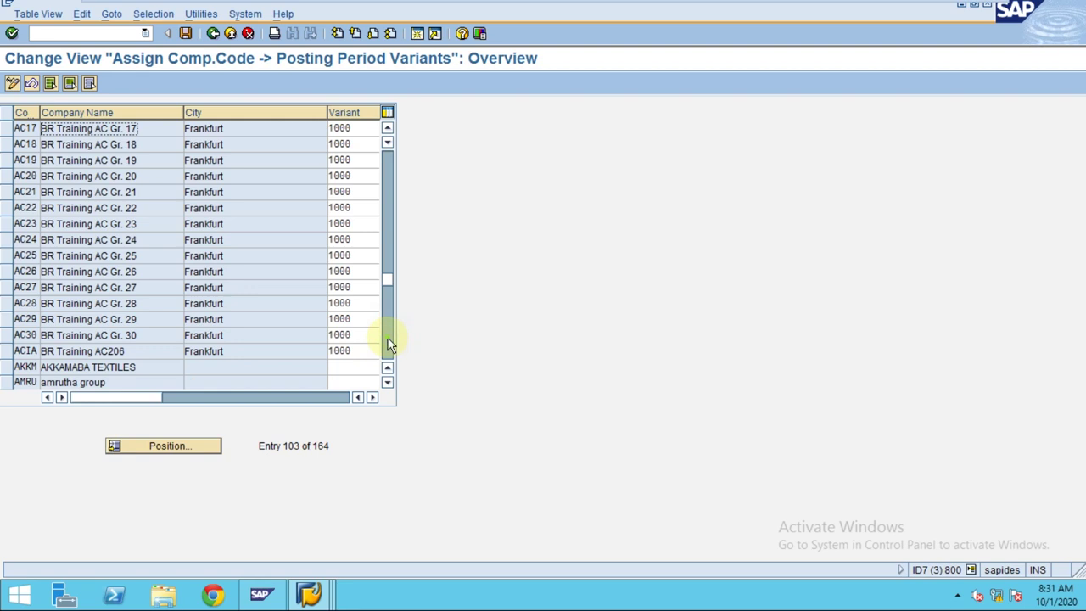
left_click(387, 337)
left_click(388, 338)
left_click(388, 338)
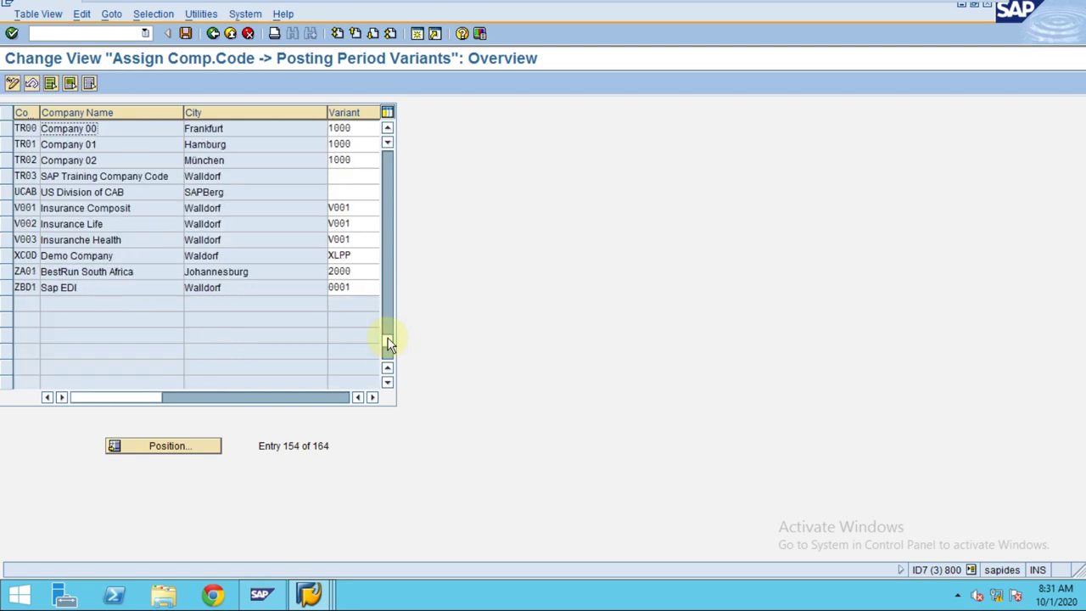
left_click(70, 160)
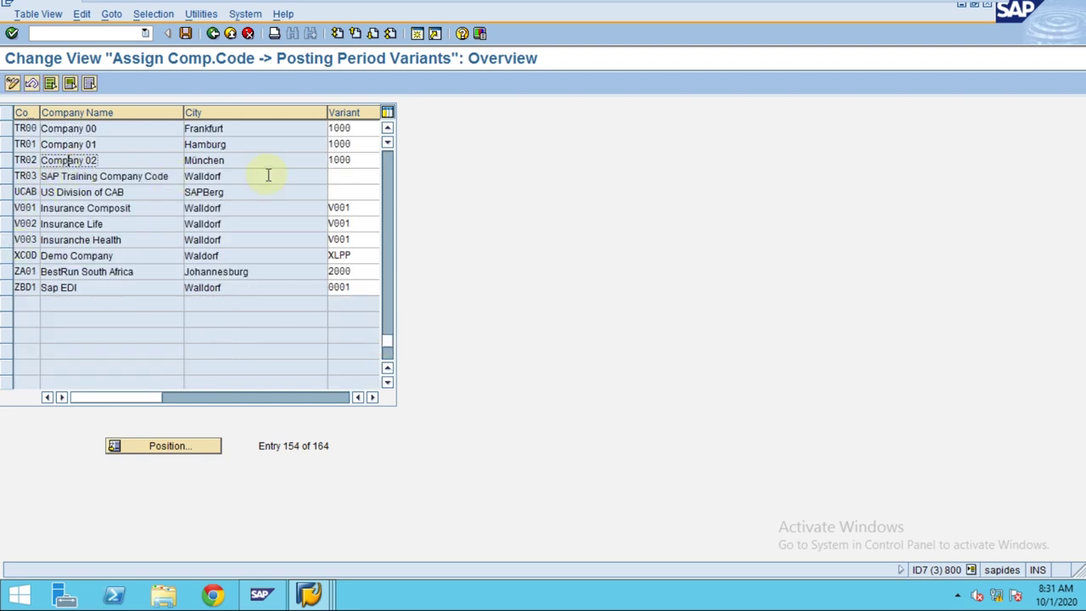
left_click(339, 174)
type("1000")
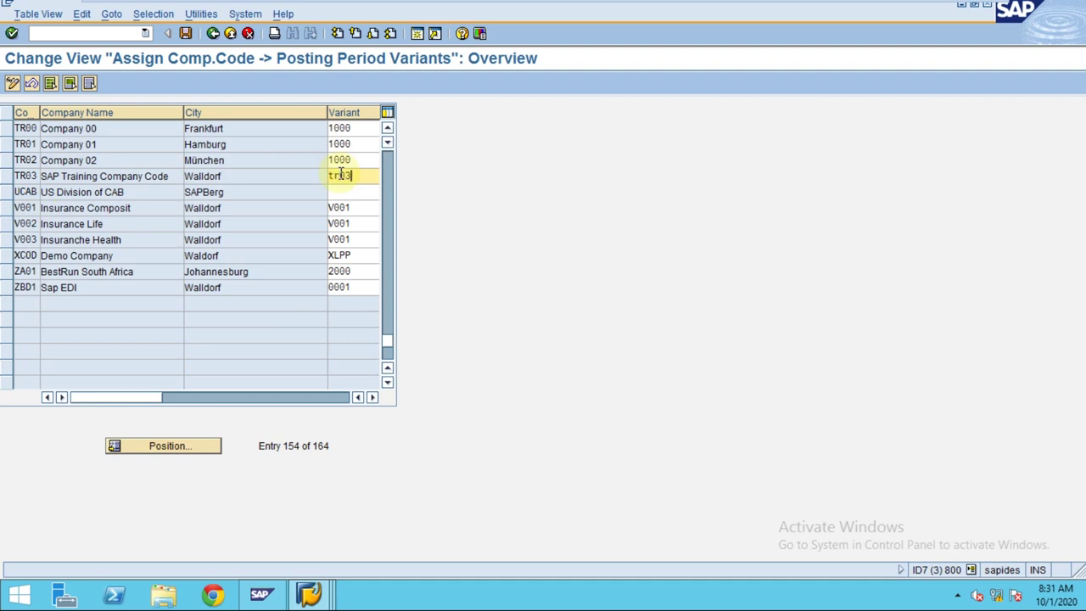
key("Return")
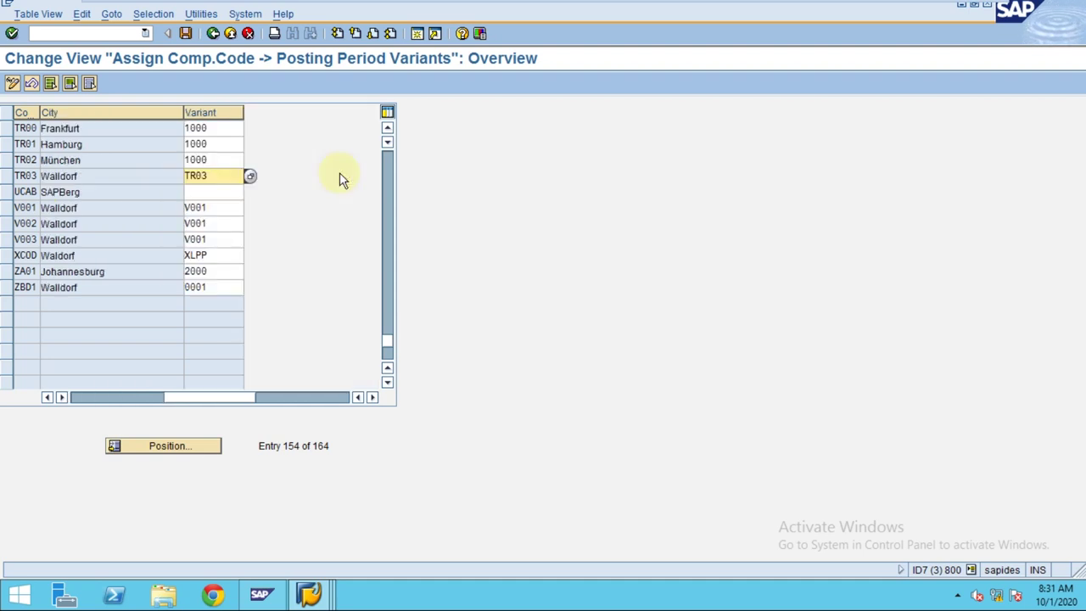
- Save the posting period variant assignment and return to the IMG structure
left_click(185, 32)
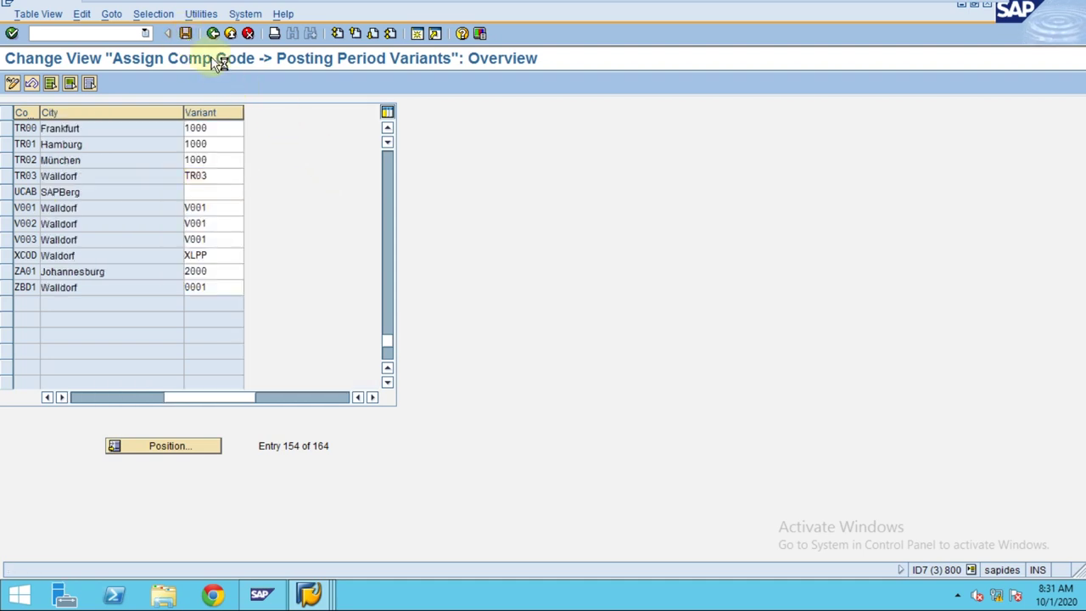
left_click(37, 244)
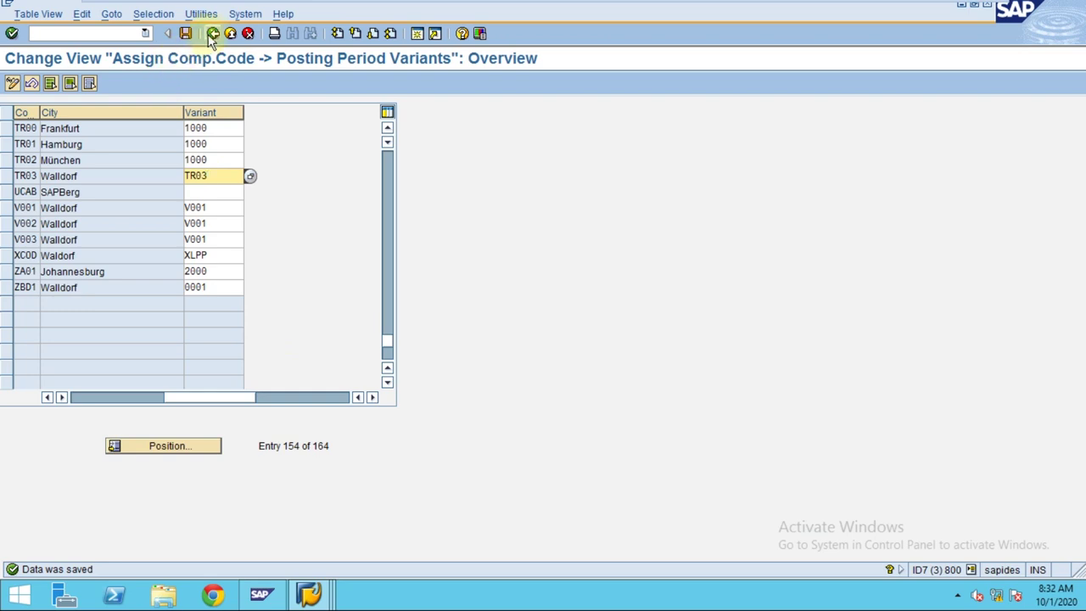
left_click(213, 33)
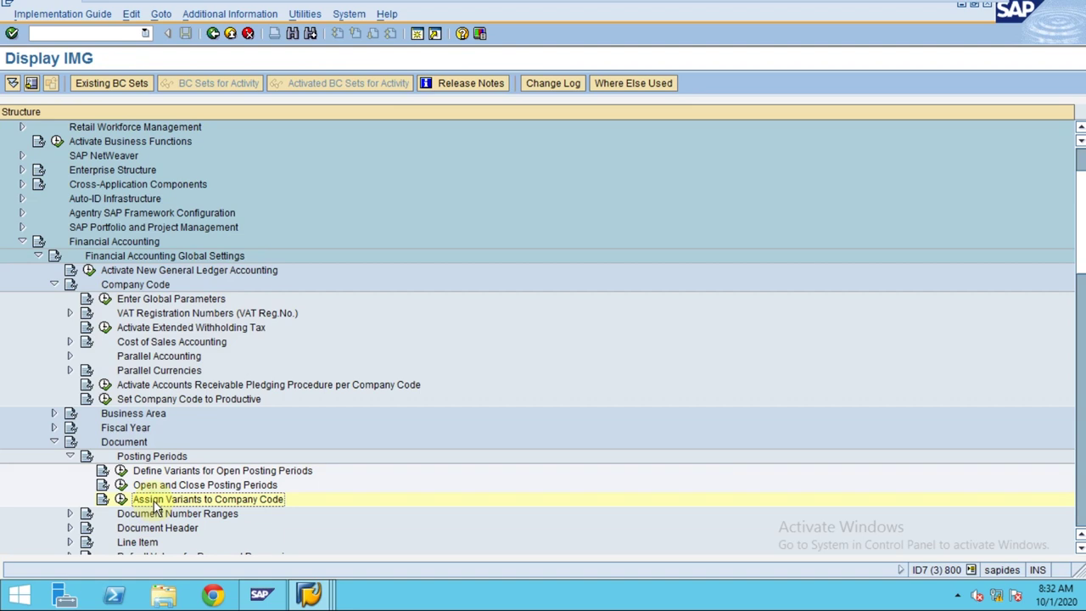
- Collapse the Posting Periods, Company Code and Document nodes in the Financial Accounting Global Settings
left_click(69, 456)
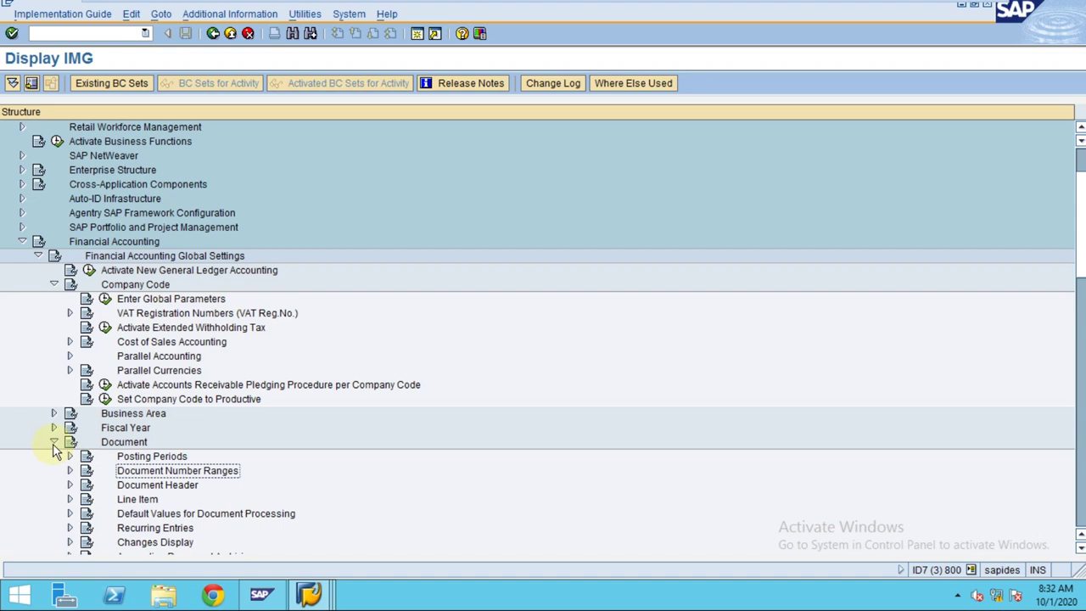
scroll(177, 438, "down", 9)
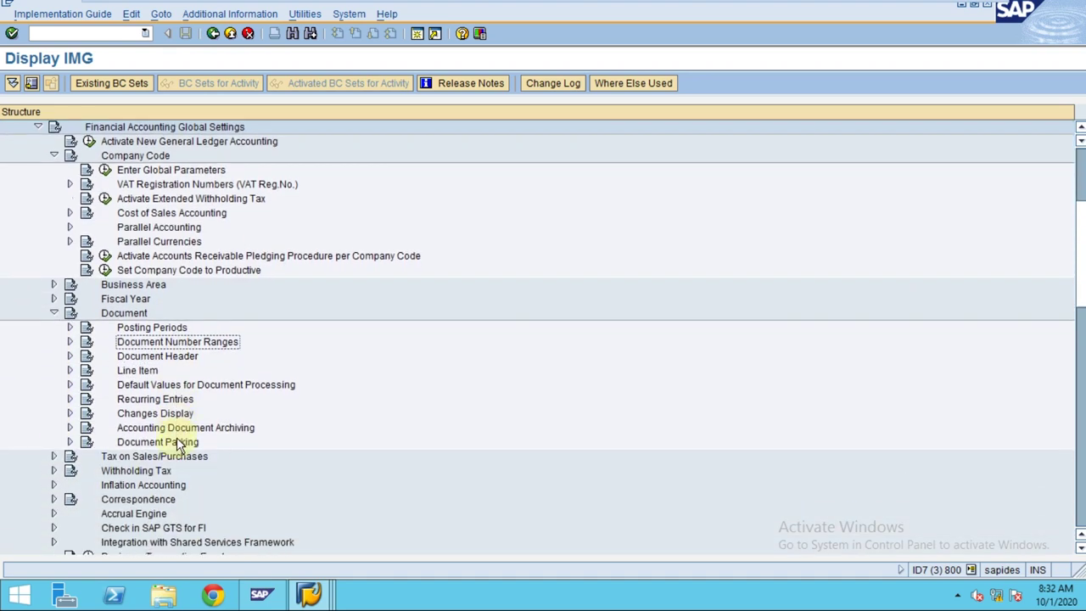
scroll(176, 439, "down", 2)
scroll(177, 440, "up", 3)
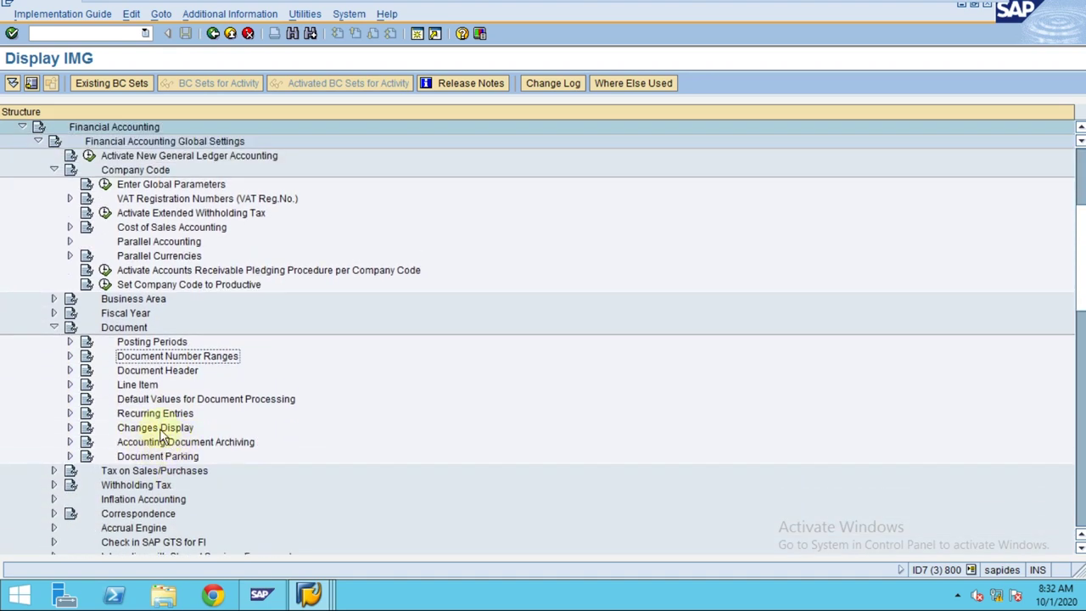
left_click(54, 170)
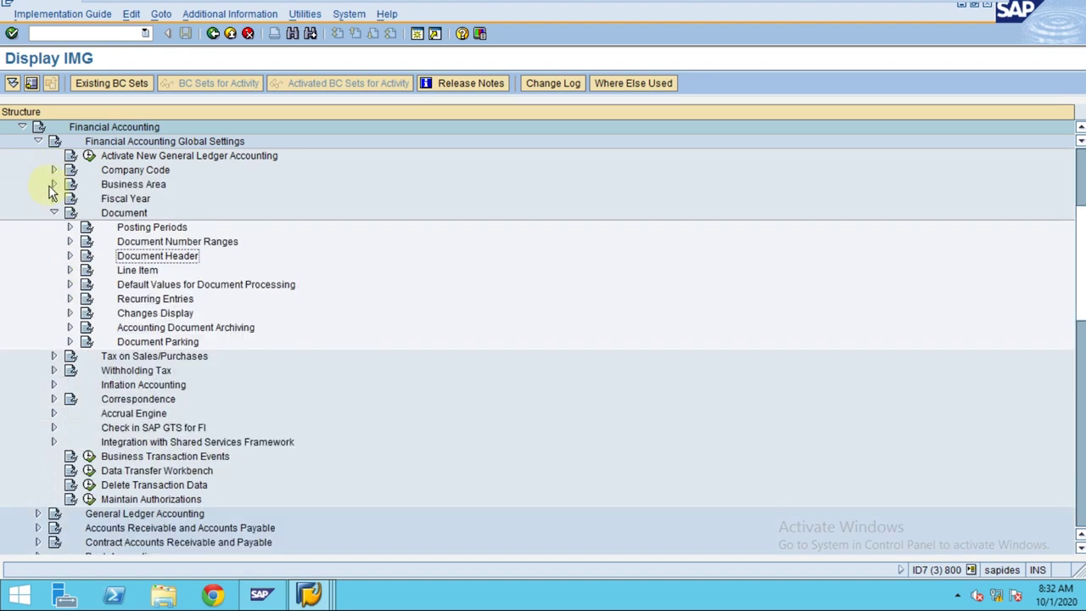
left_click(53, 199)
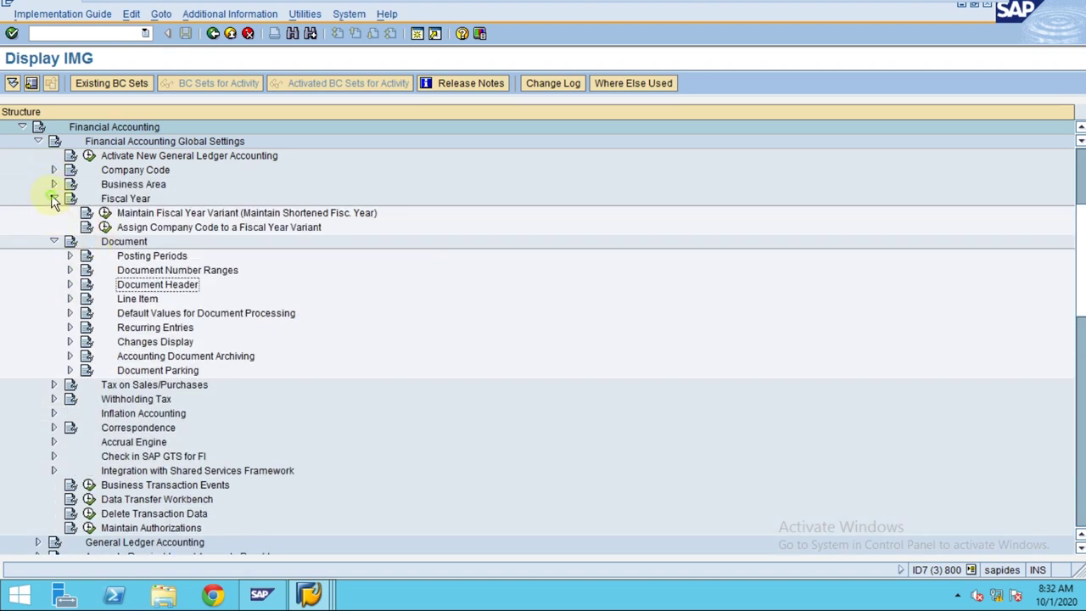
left_click(54, 199)
left_click(53, 213)
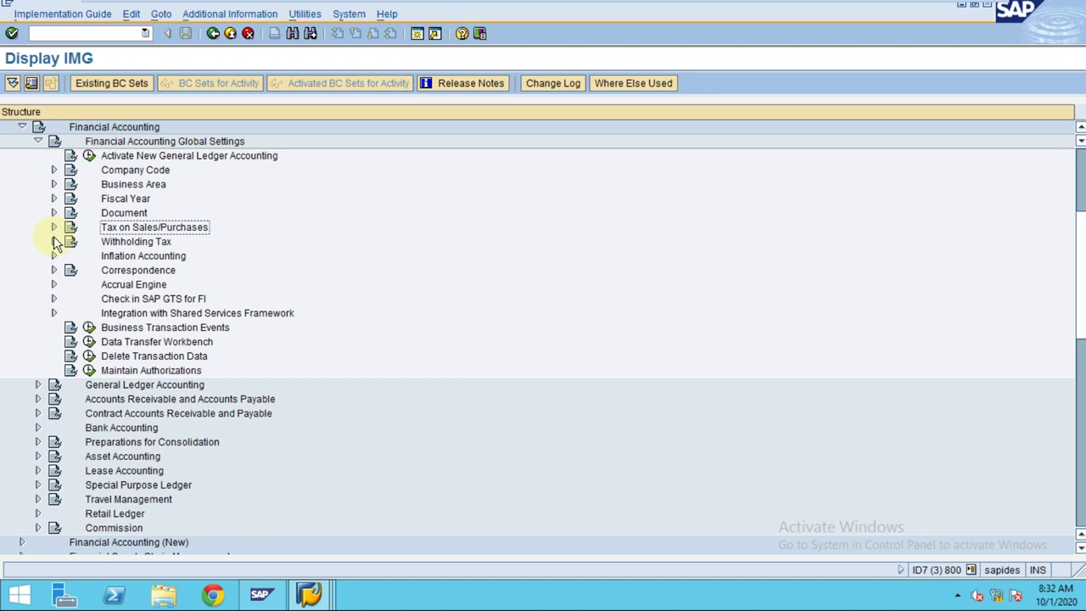
left_click(168, 270)
left_click(110, 214)
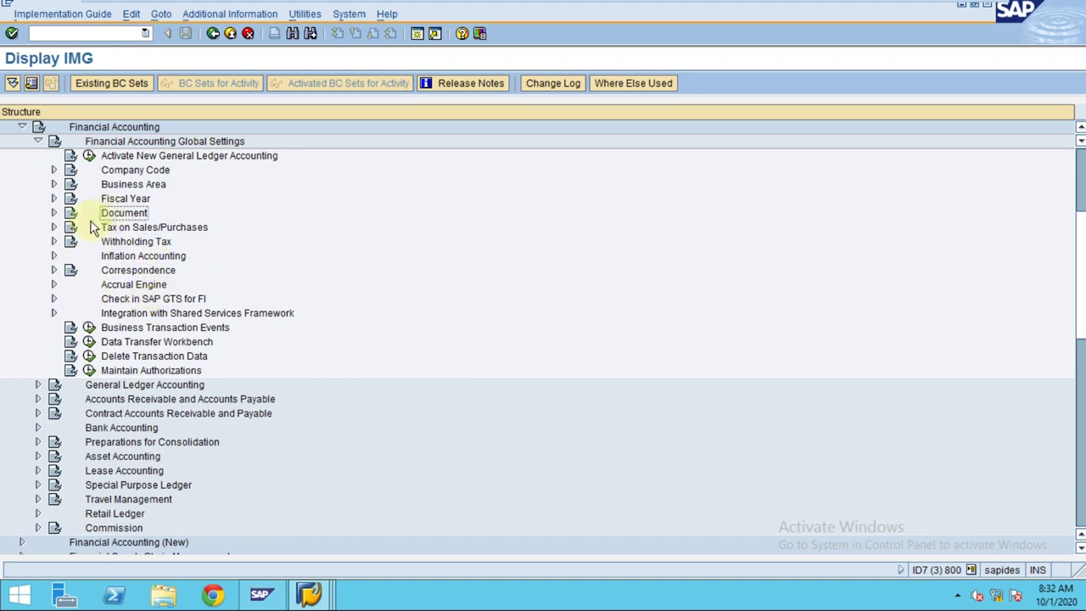
- Expand Document, Line Item and Controls, and open Define Field Status Variants
left_click(54, 213)
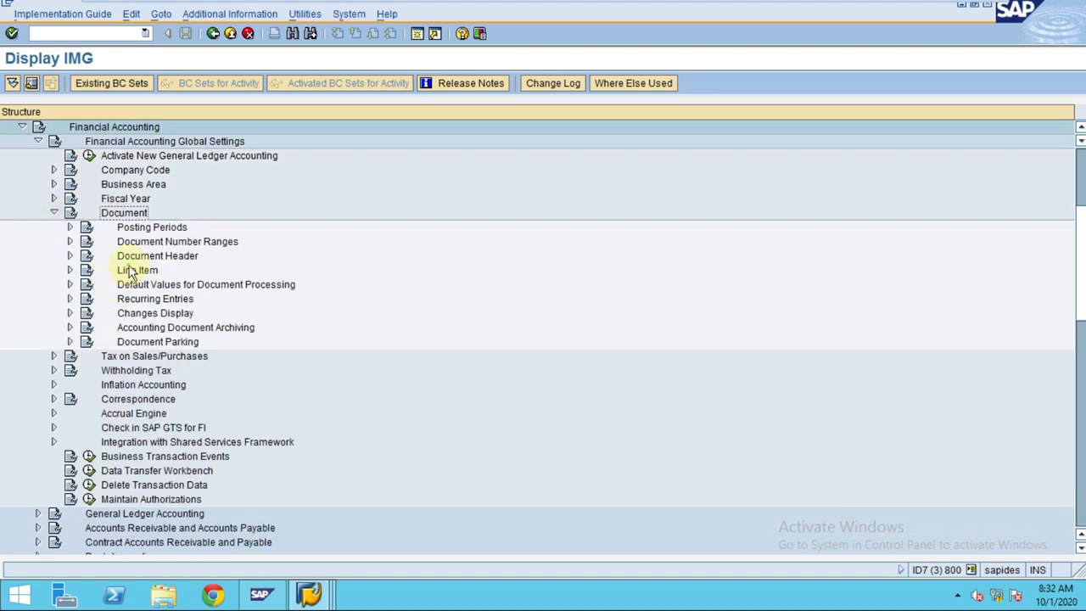
left_click(128, 272)
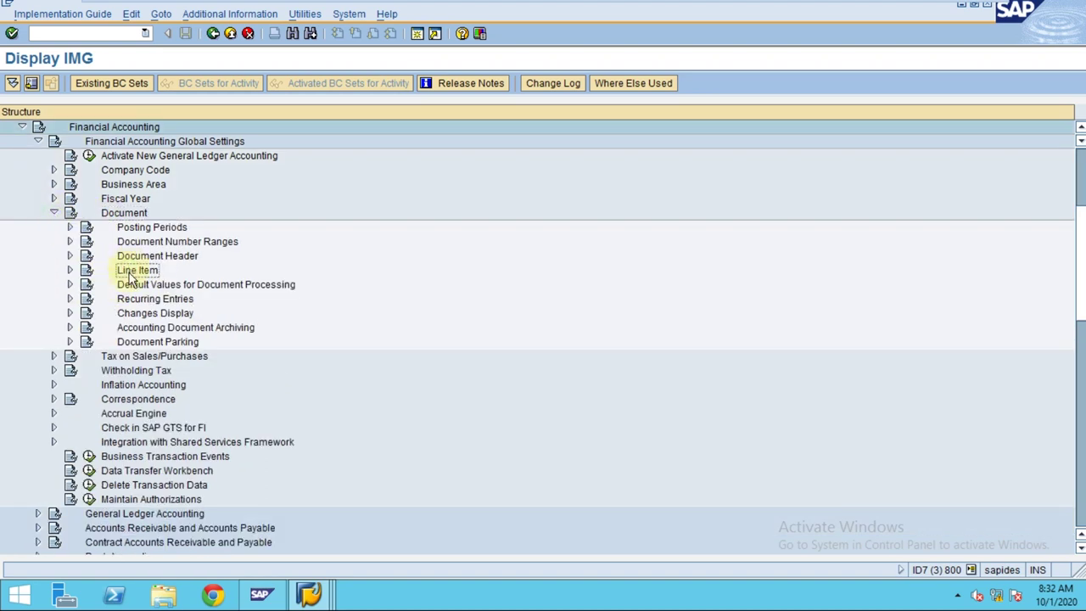
left_click(70, 272)
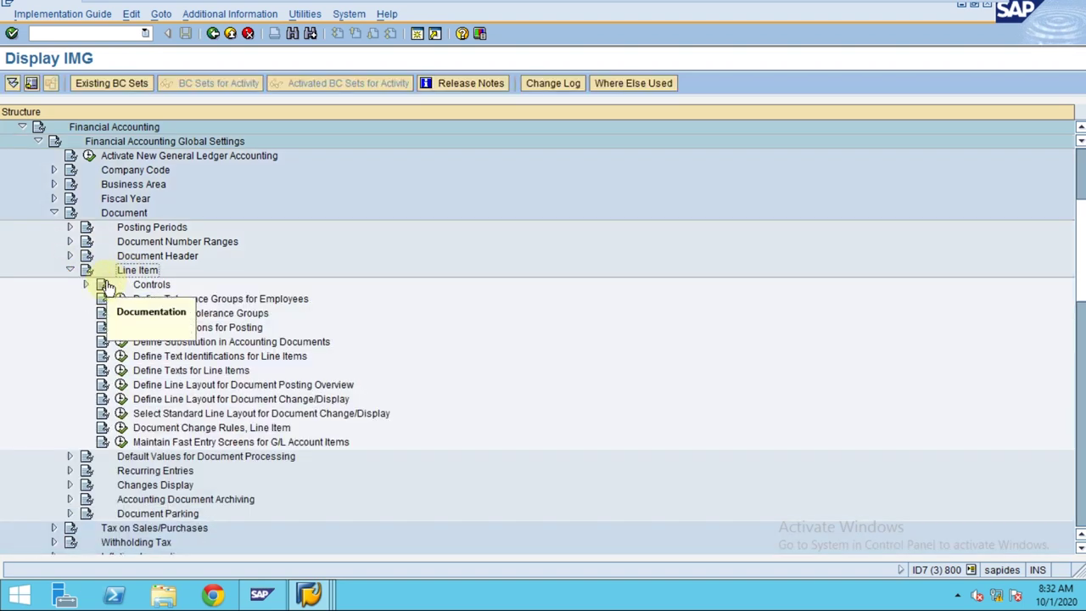
left_click(87, 285)
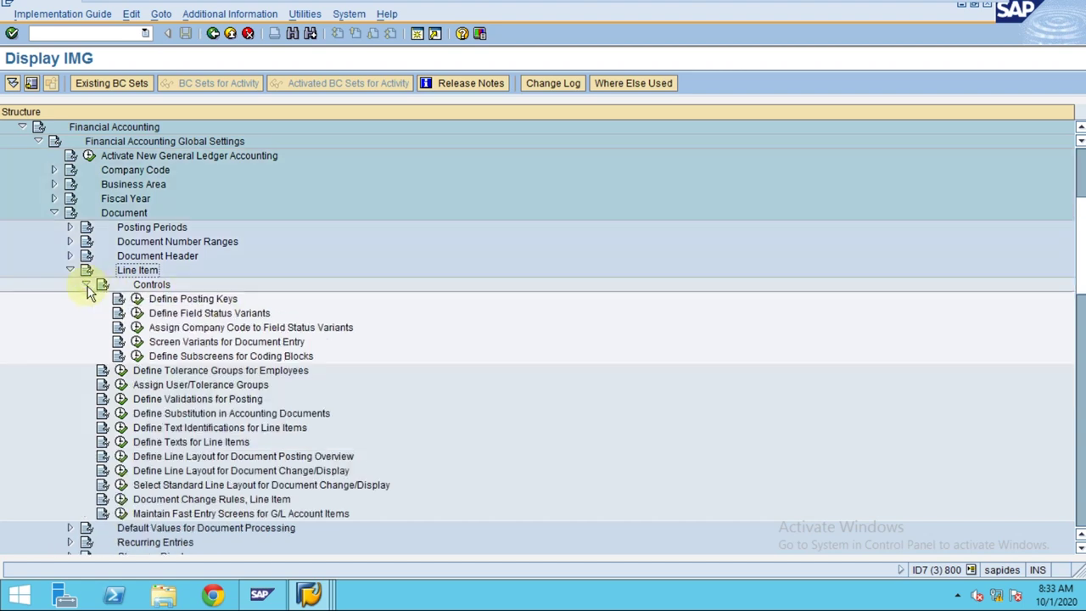
left_click(180, 313)
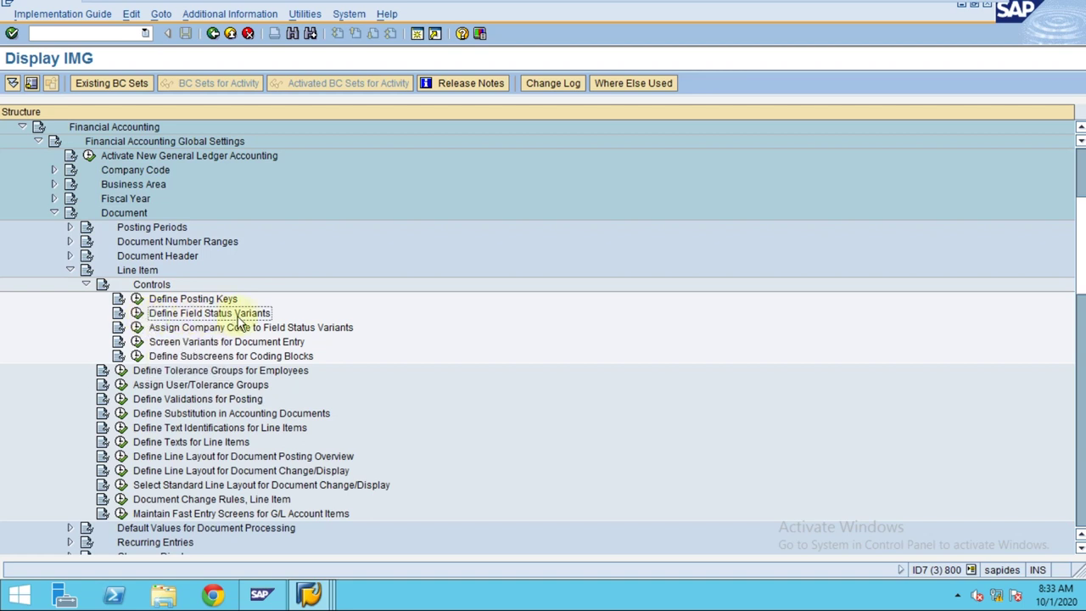
left_click(137, 313)
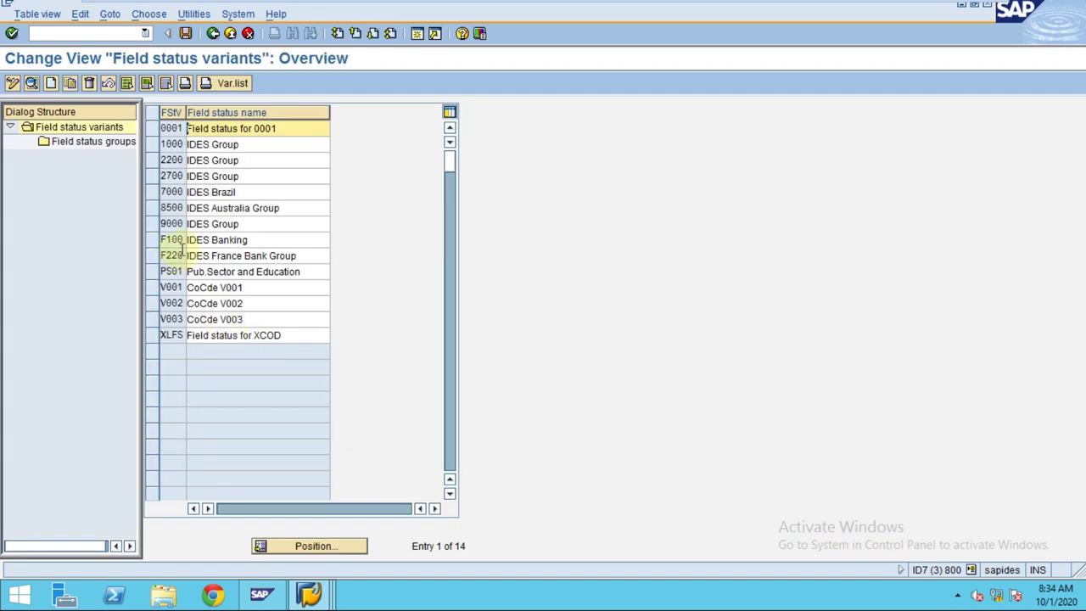
- Select field status variant 0001 and display its field status groups
left_click(172, 320)
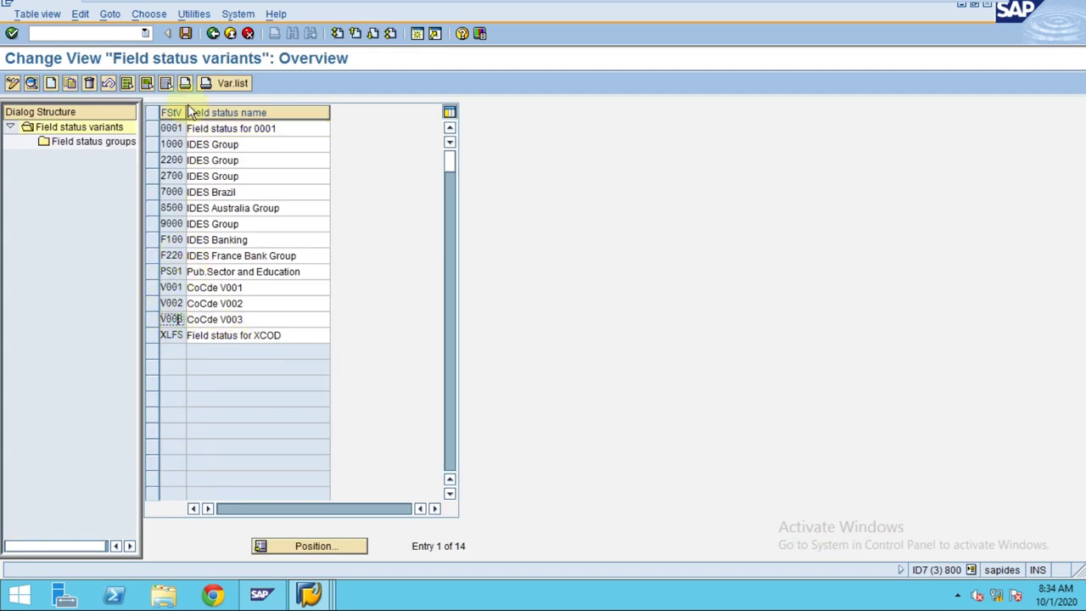
left_click(172, 128)
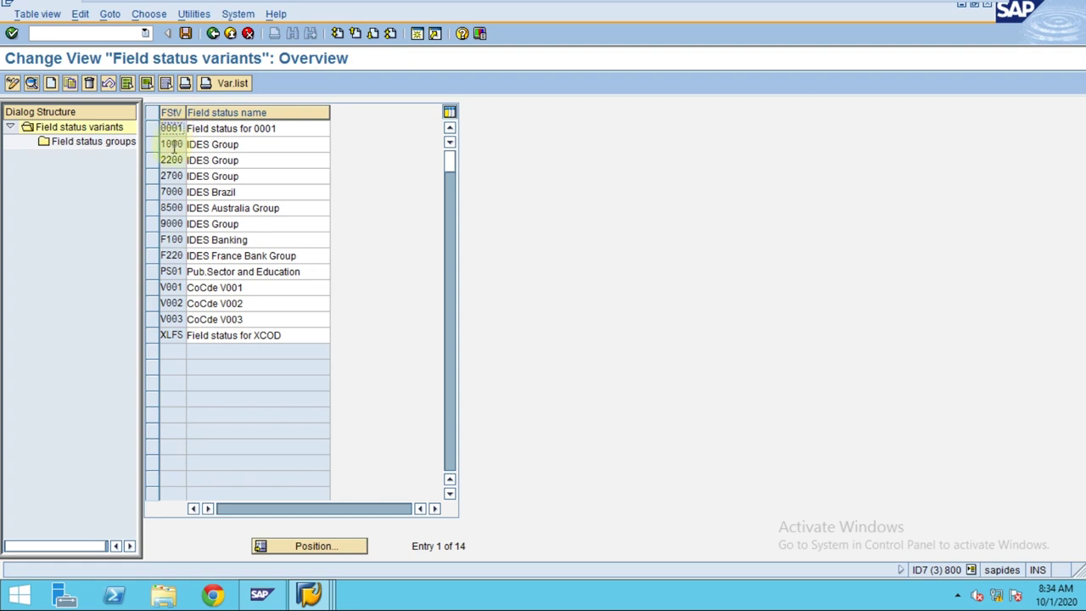
left_click(173, 157)
left_click(157, 130)
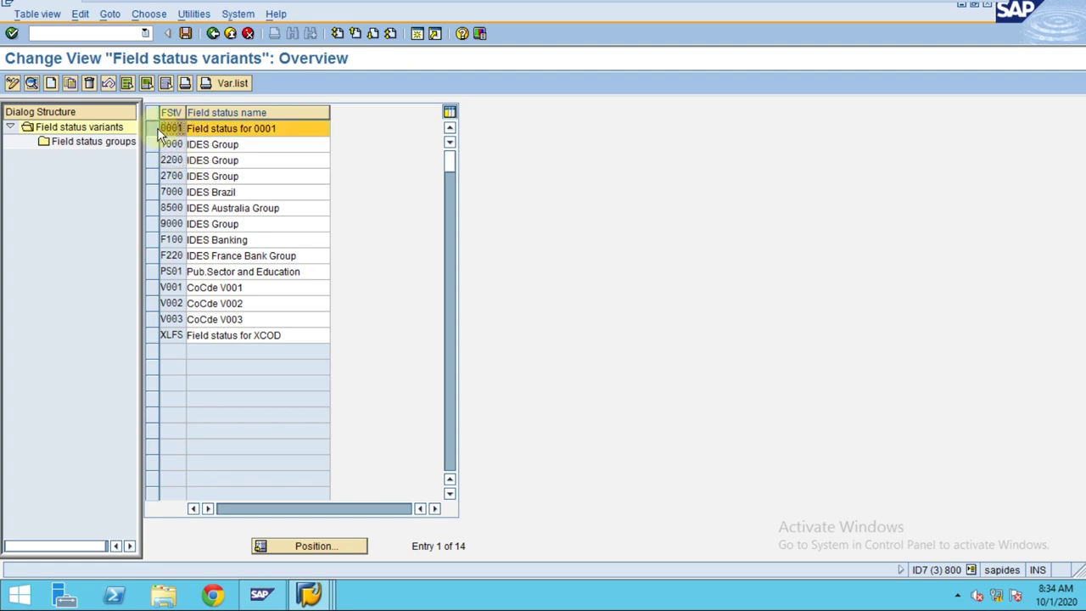
double_click(101, 142)
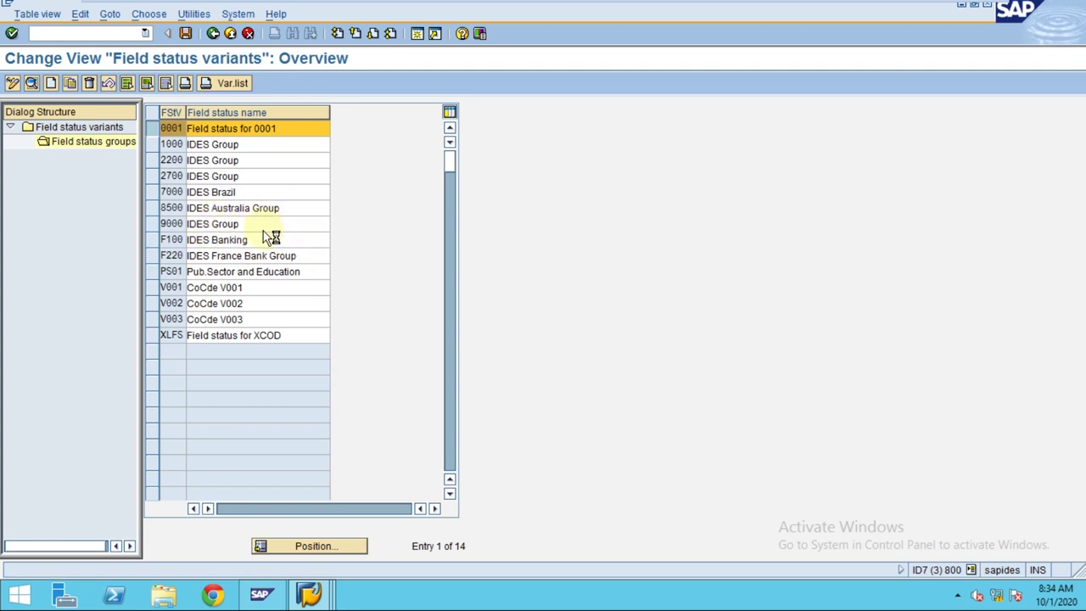
left_click(233, 259)
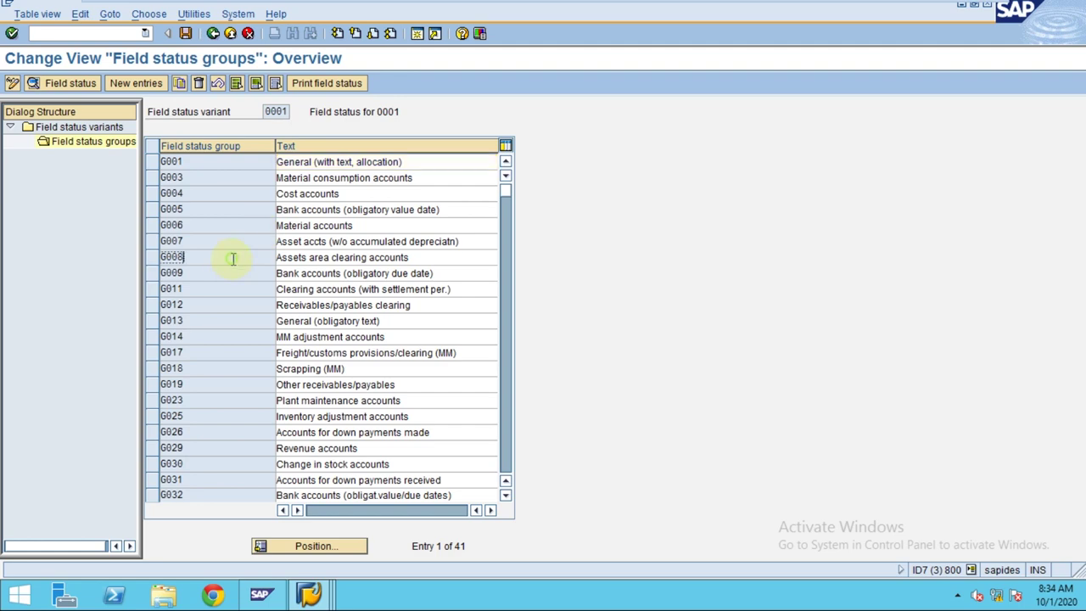
- Look through the field status groups of variant 0001 and return to the field status variants overview
scroll(233, 259, "down", 4)
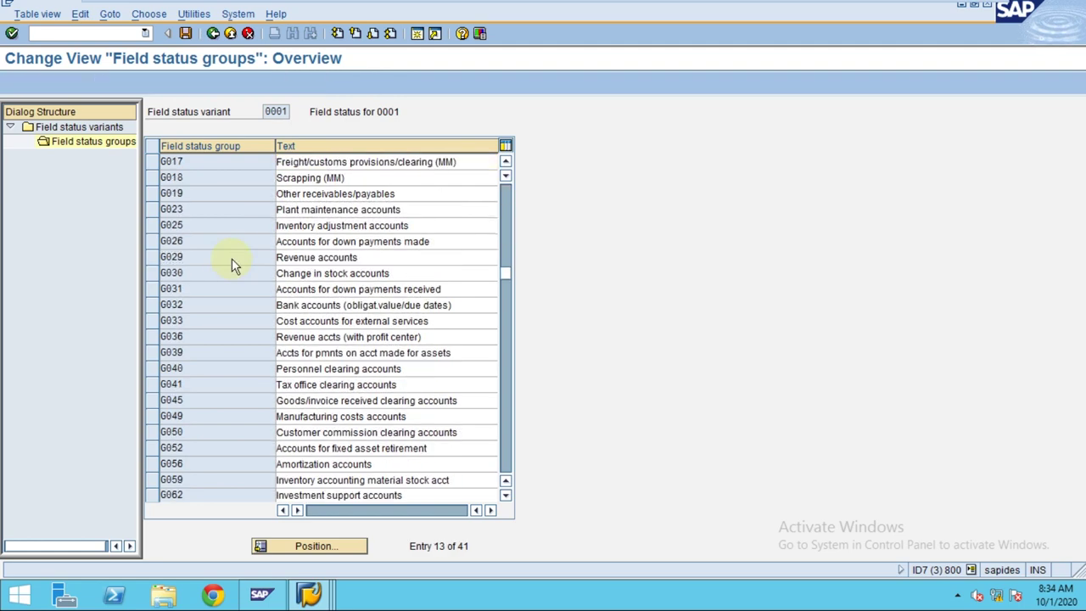
scroll(232, 259, "down", 3)
scroll(233, 259, "up", 7)
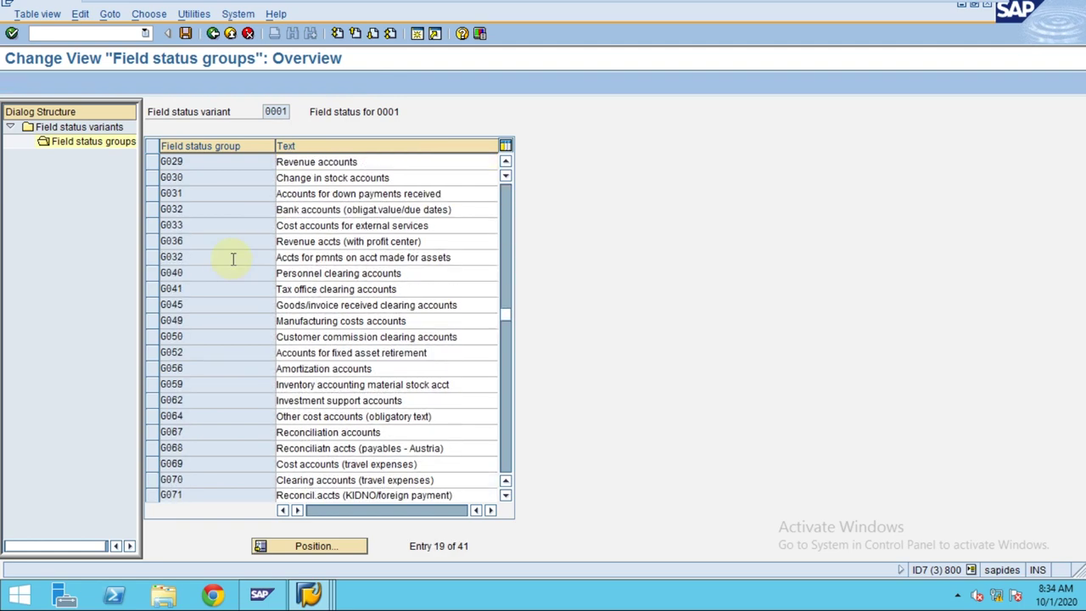
left_click(213, 33)
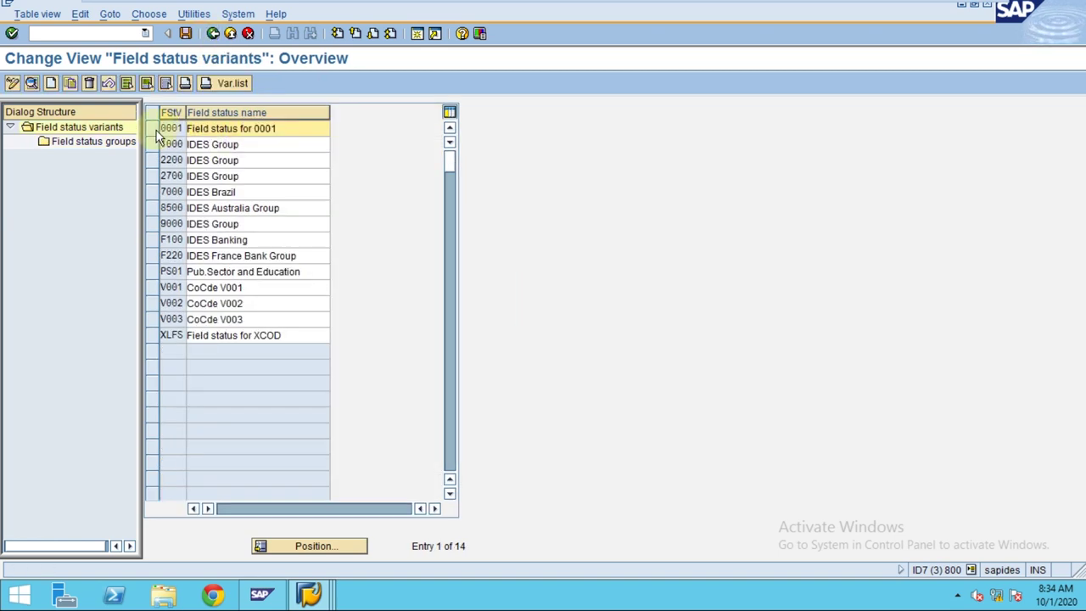
- Copy field status variant 0001 to a new variant with the key TR03
left_click(153, 132)
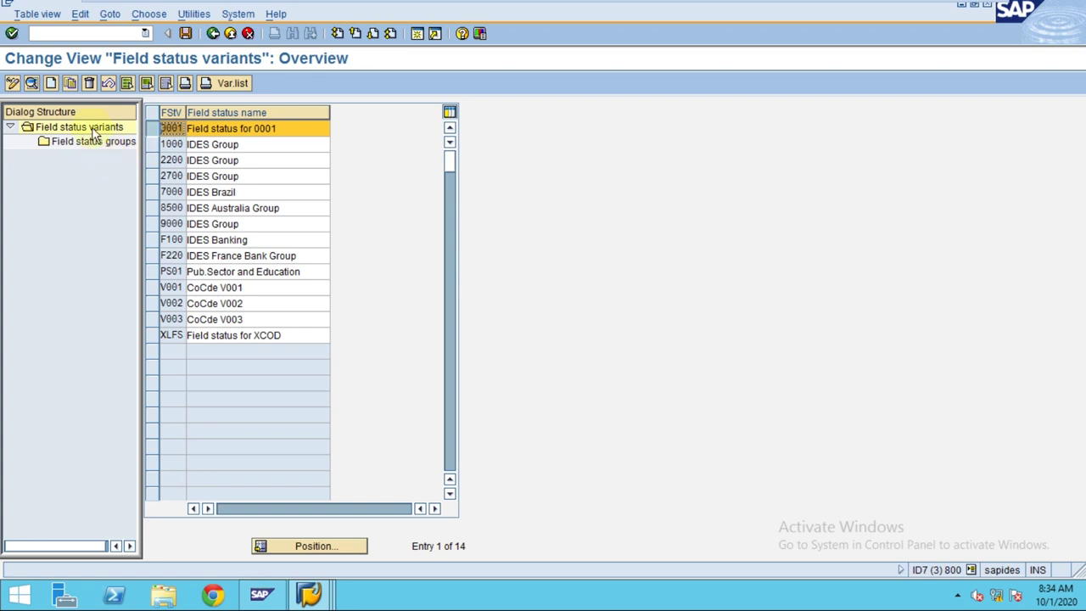
left_click(71, 84)
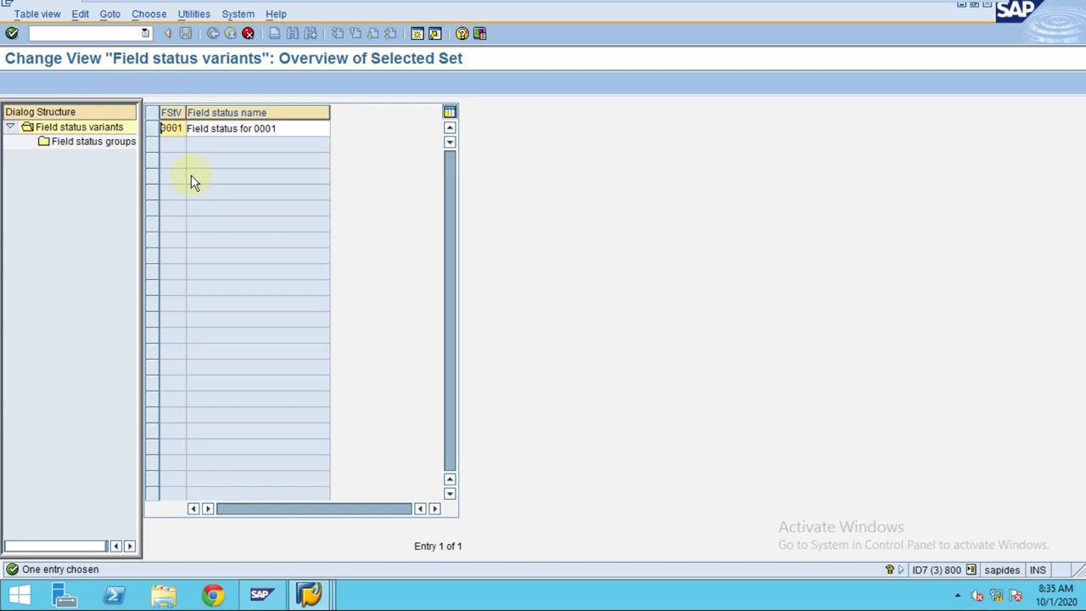
key("Delete")
key("Delete")
key("Delete")
key("Delete")
type("TR03")
key("Return")
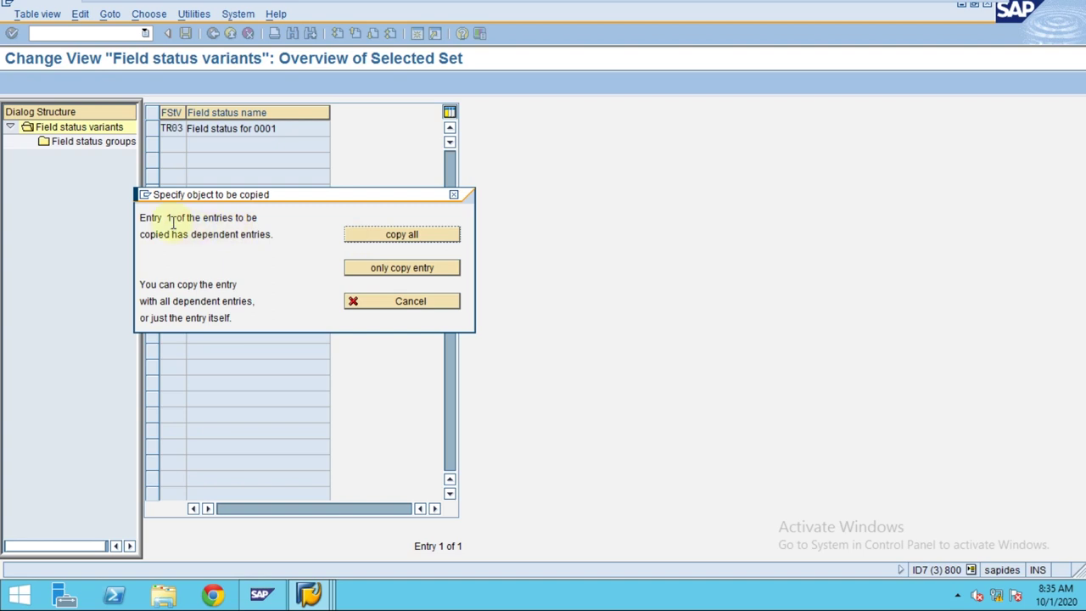
- Copy the variant with all its dependent entries and acknowledge the number of entries copied
left_click_drag(140, 217, 238, 218)
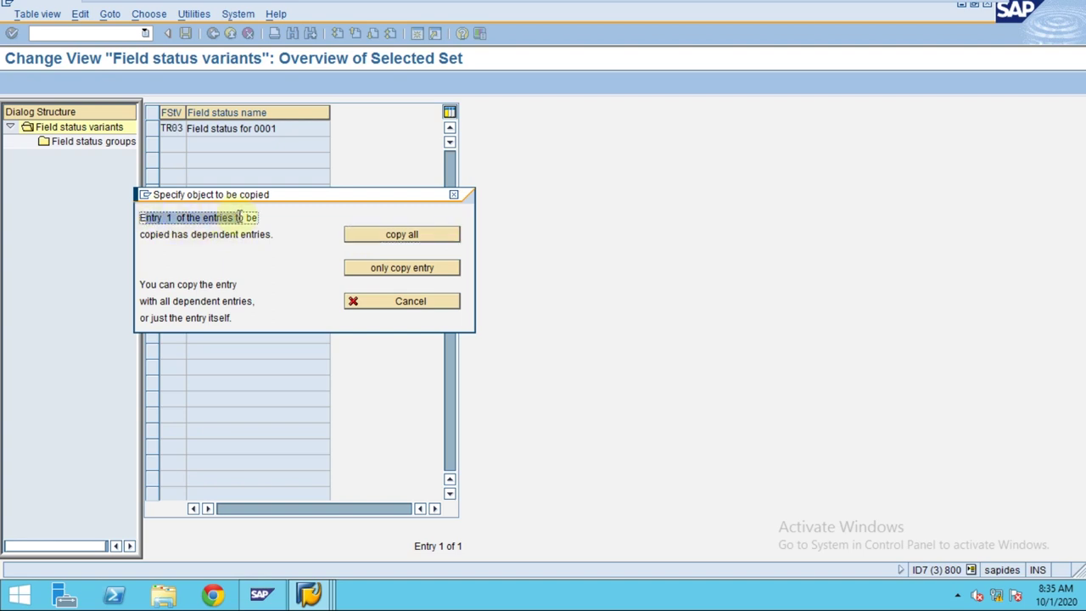
left_click_drag(141, 218, 257, 217)
left_click_drag(140, 234, 269, 236)
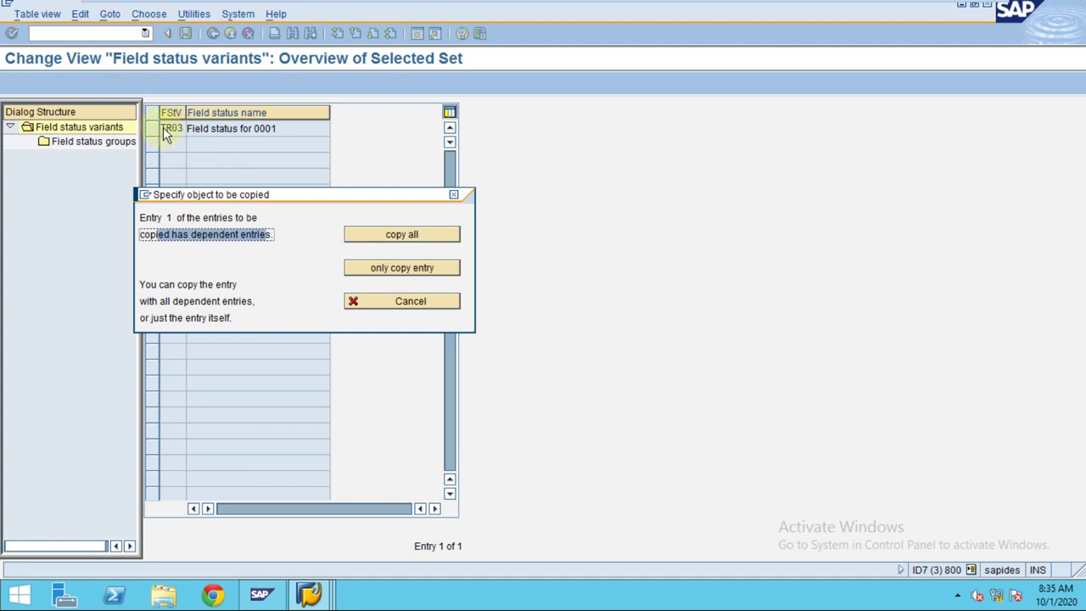
left_click(386, 241)
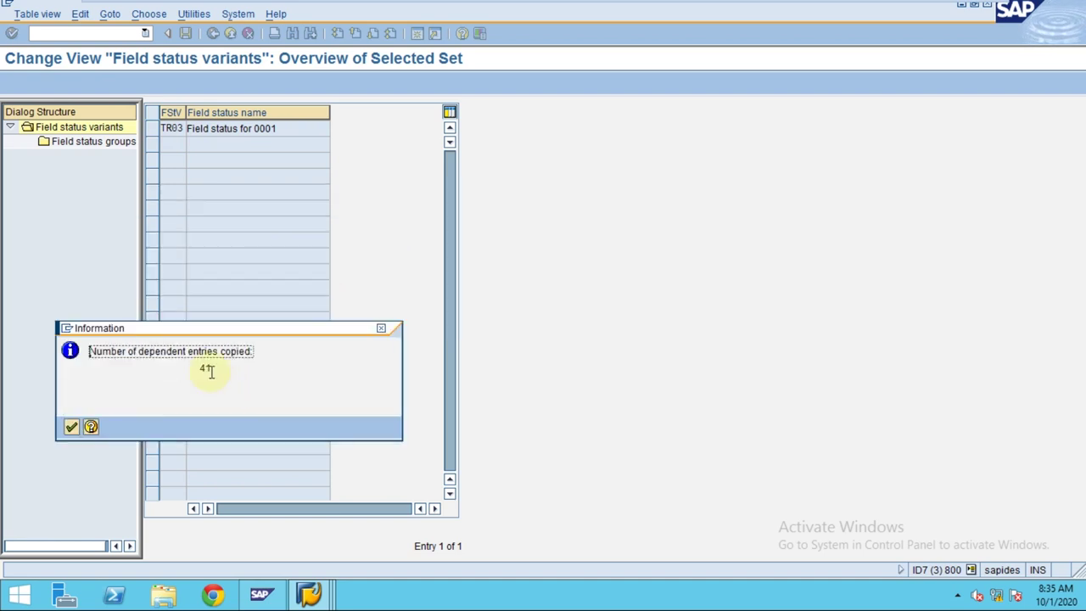
left_click(213, 368)
double_click(208, 367)
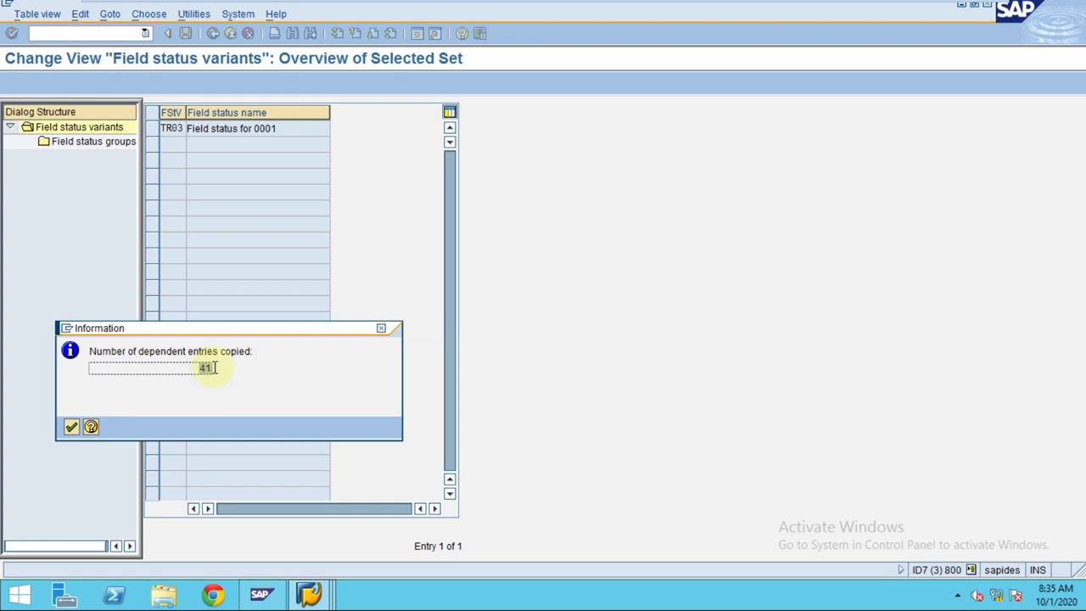
left_click(71, 427)
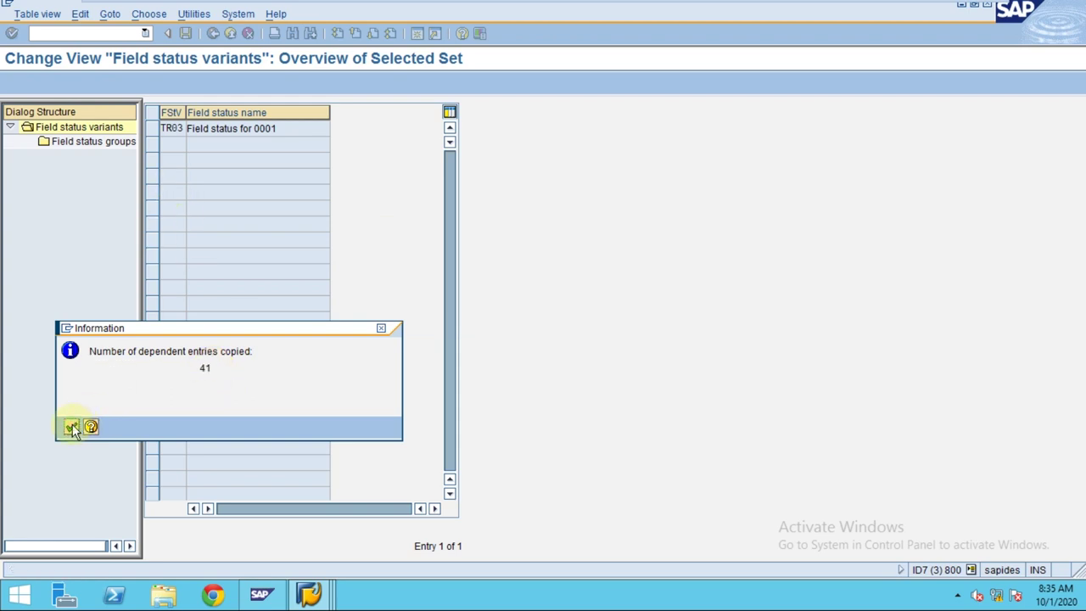
- Open the field status groups of variant TR03 and display the field status of group G001
left_click(154, 132)
double_click(96, 143)
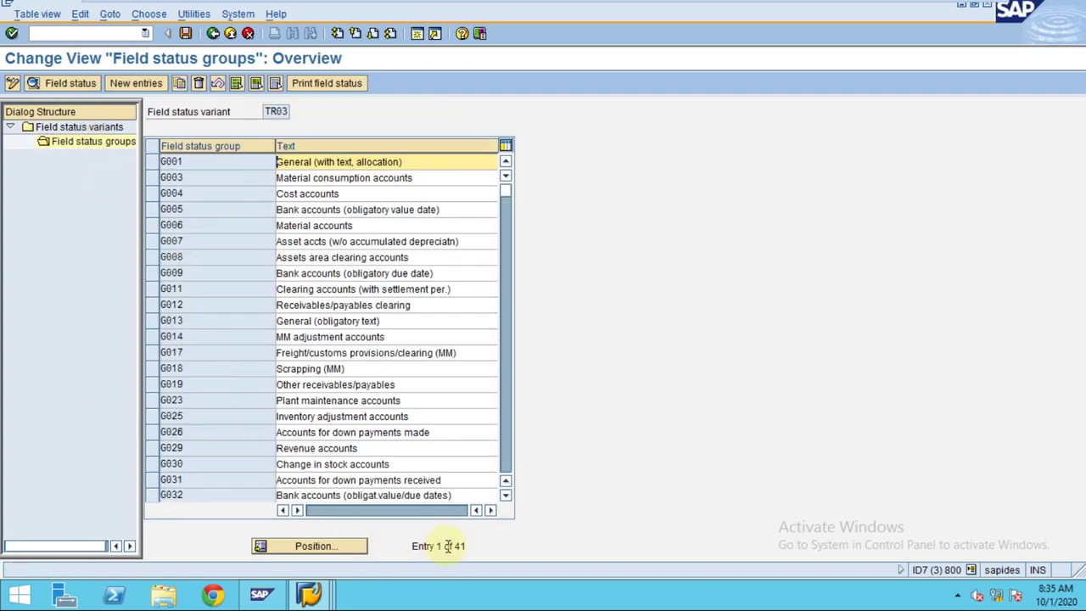
left_click_drag(445, 546, 469, 547)
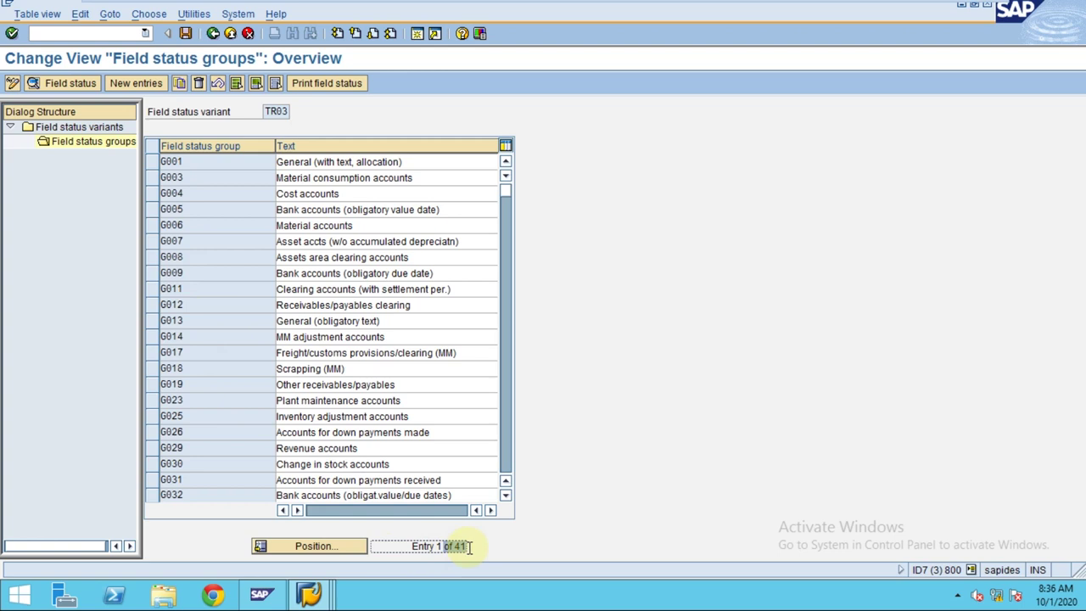
left_click(218, 223)
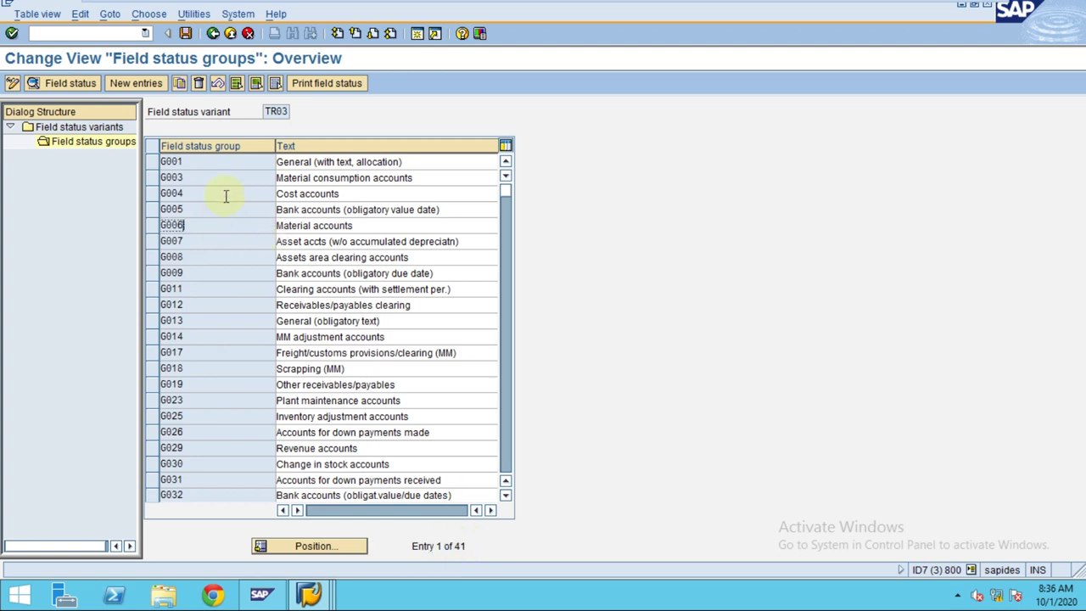
left_click(153, 162)
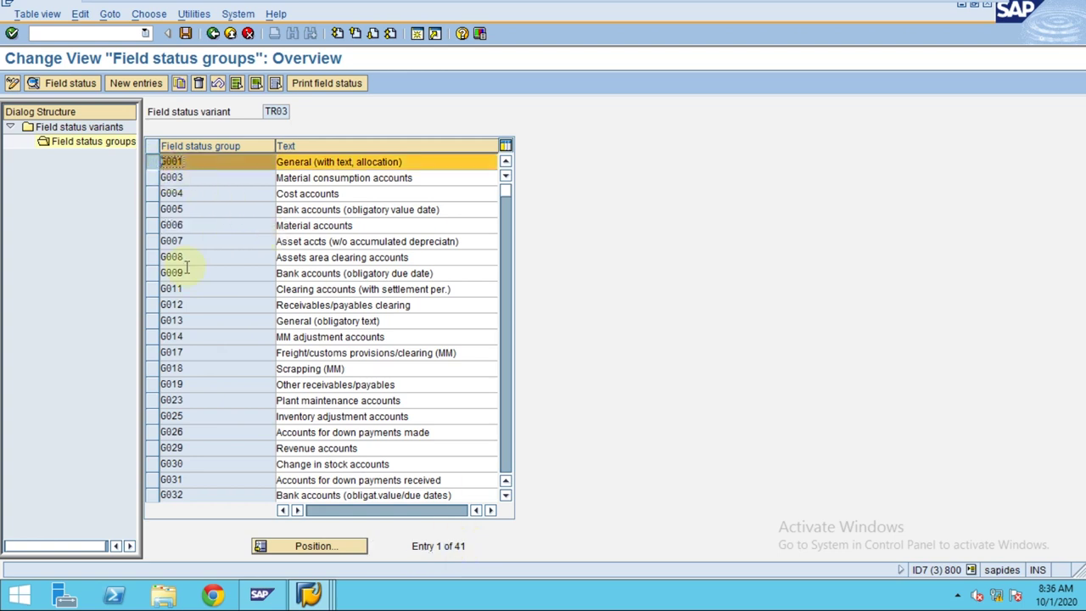
left_click(76, 80)
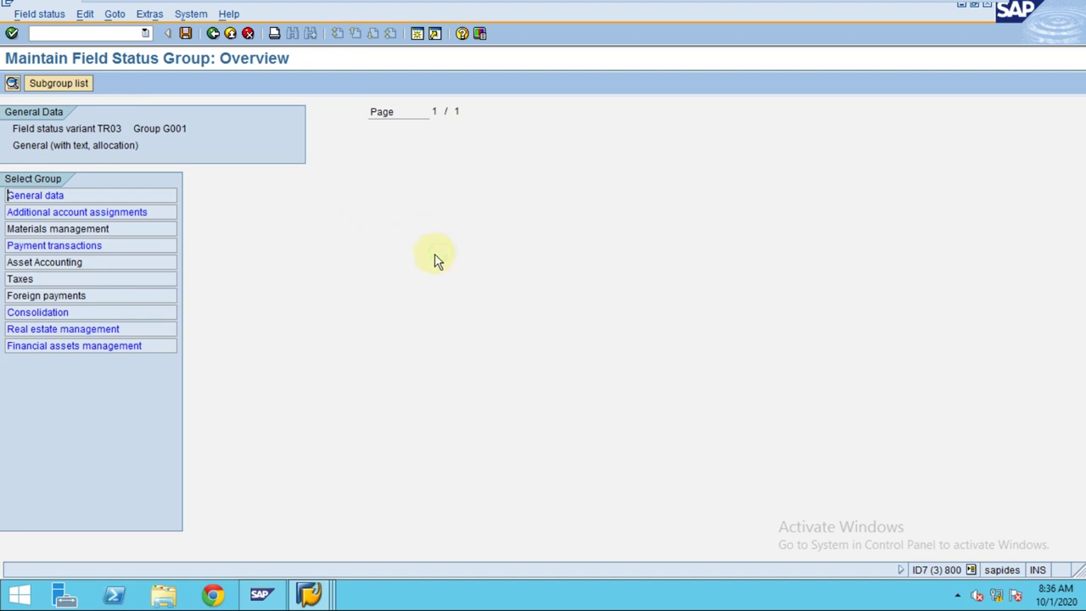
- Leave the field status variant maintenance and save the changes under the New Company Code customizing request
left_click(214, 32)
left_click(214, 32)
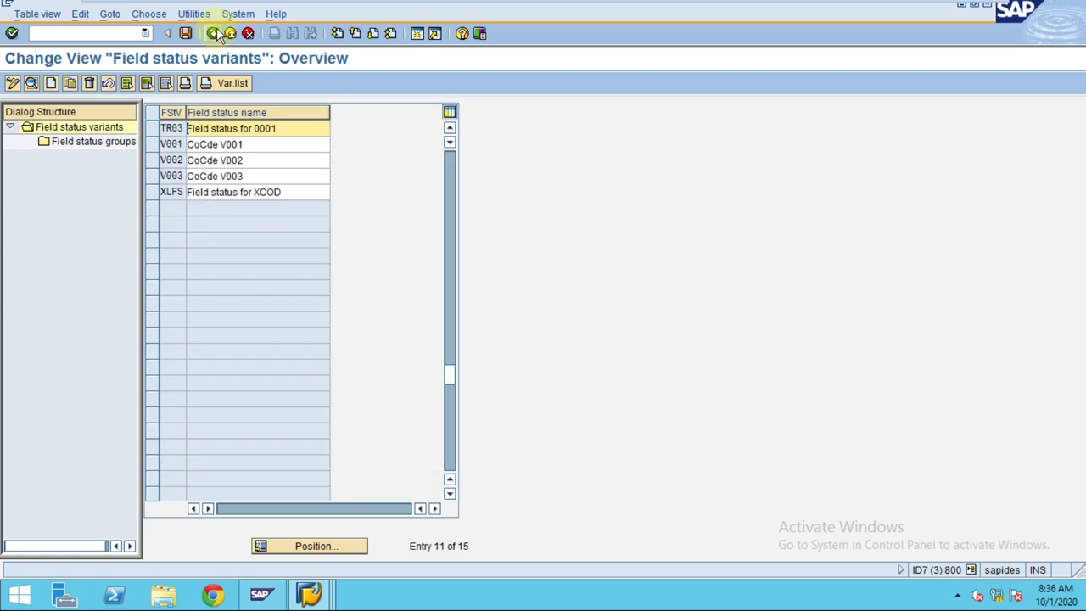
left_click(217, 33)
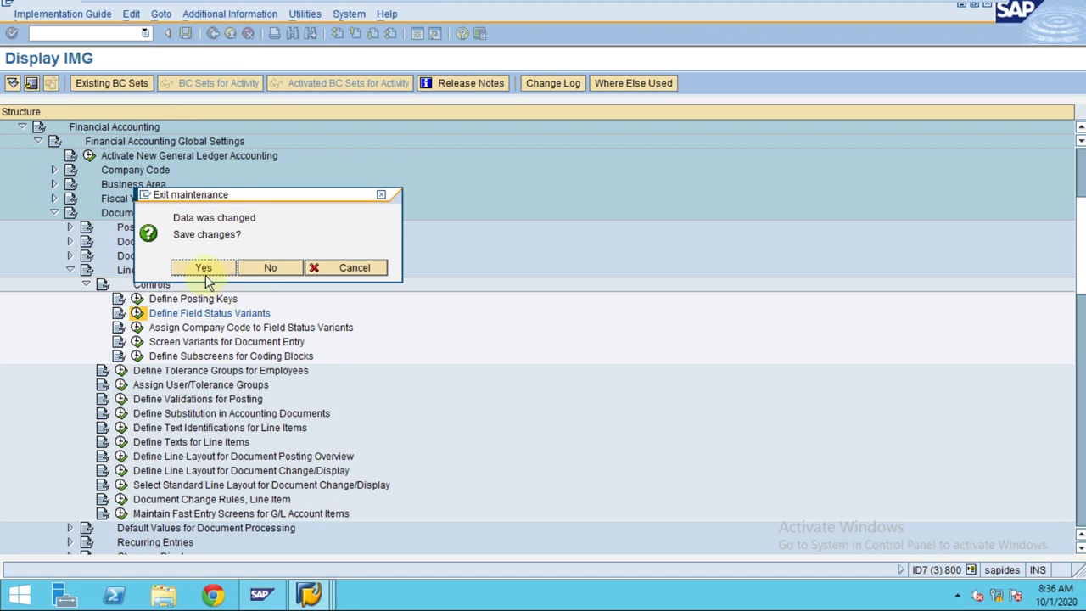
left_click(207, 270)
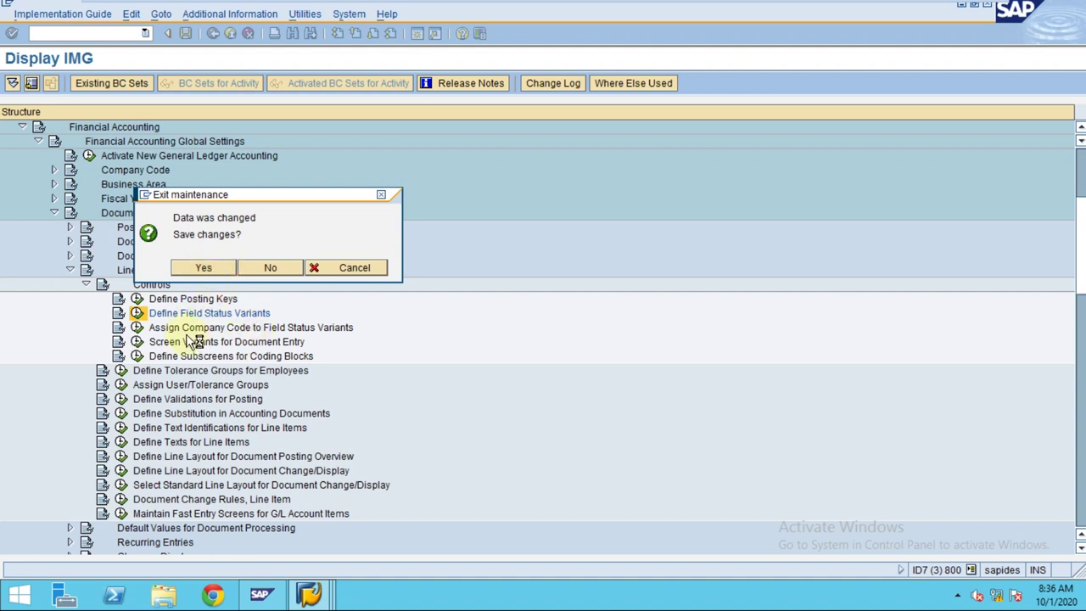
left_click(216, 269)
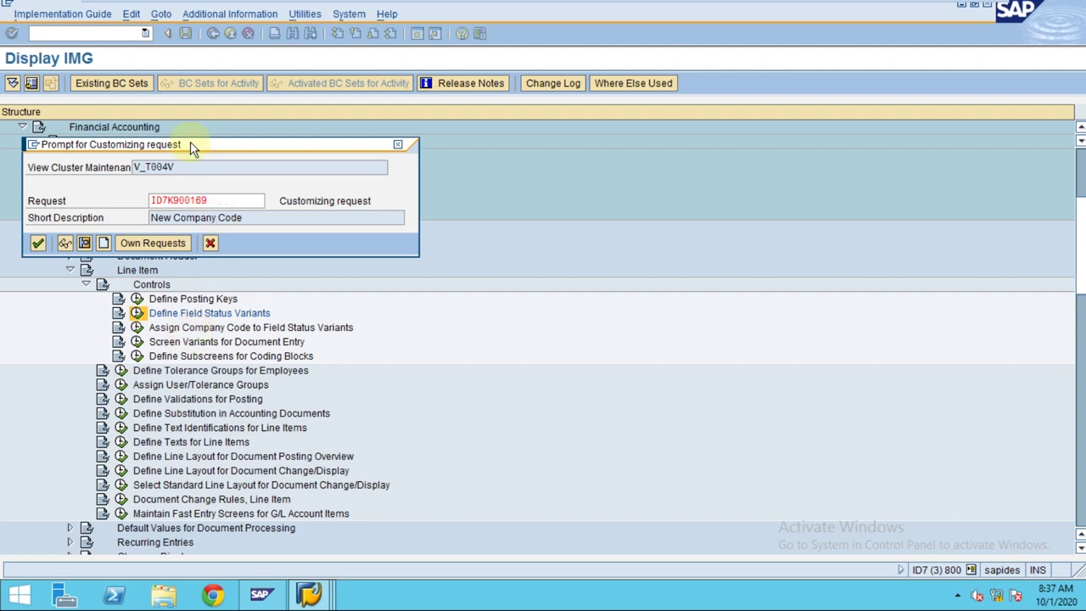
left_click_drag(202, 145, 530, 144)
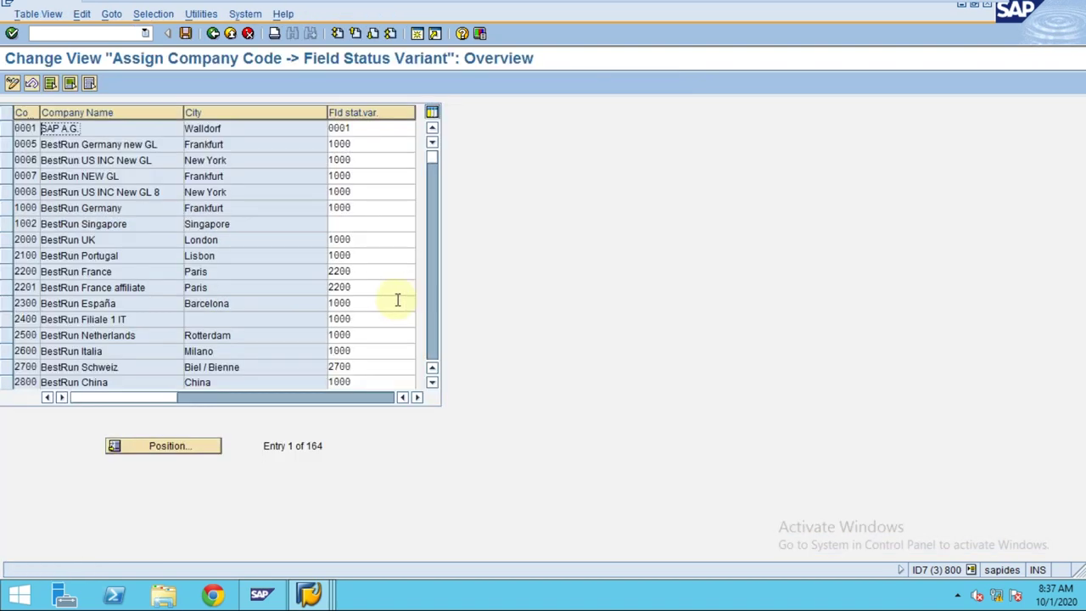
- Assign field status variant TR03 to company code TR03, SAP Training Company Code
left_click(433, 321)
left_click(433, 321)
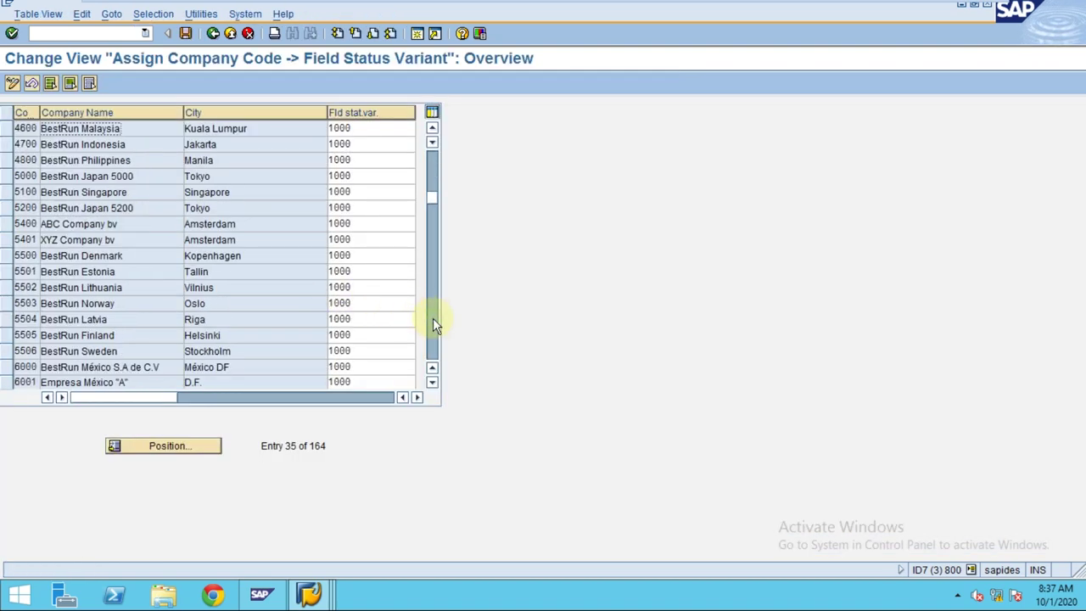
left_click(433, 321)
left_click(433, 321)
left_click(433, 320)
left_click(433, 321)
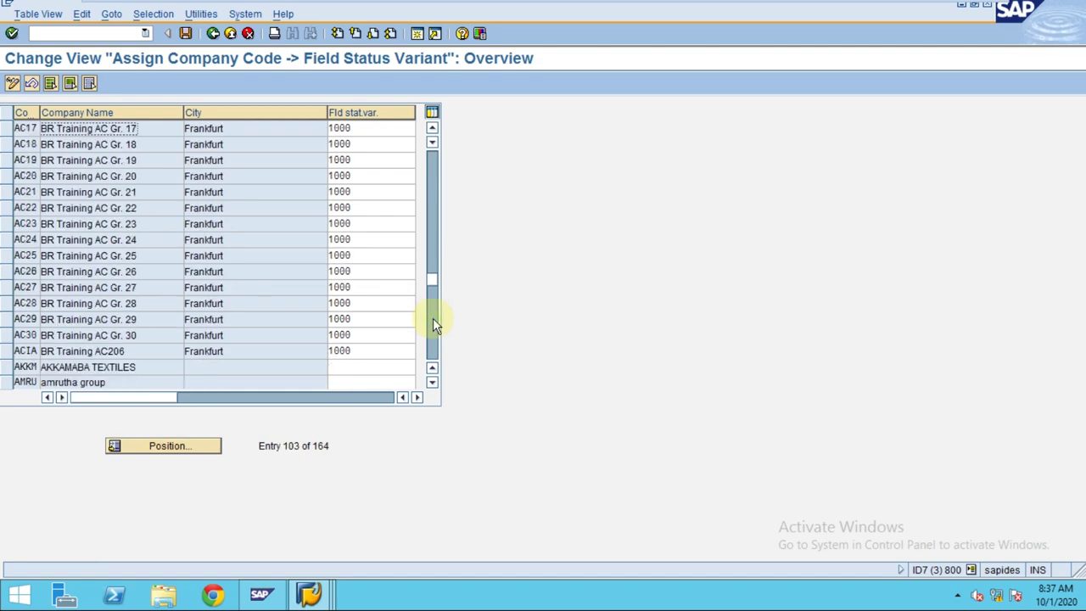
left_click(433, 321)
left_click(433, 321)
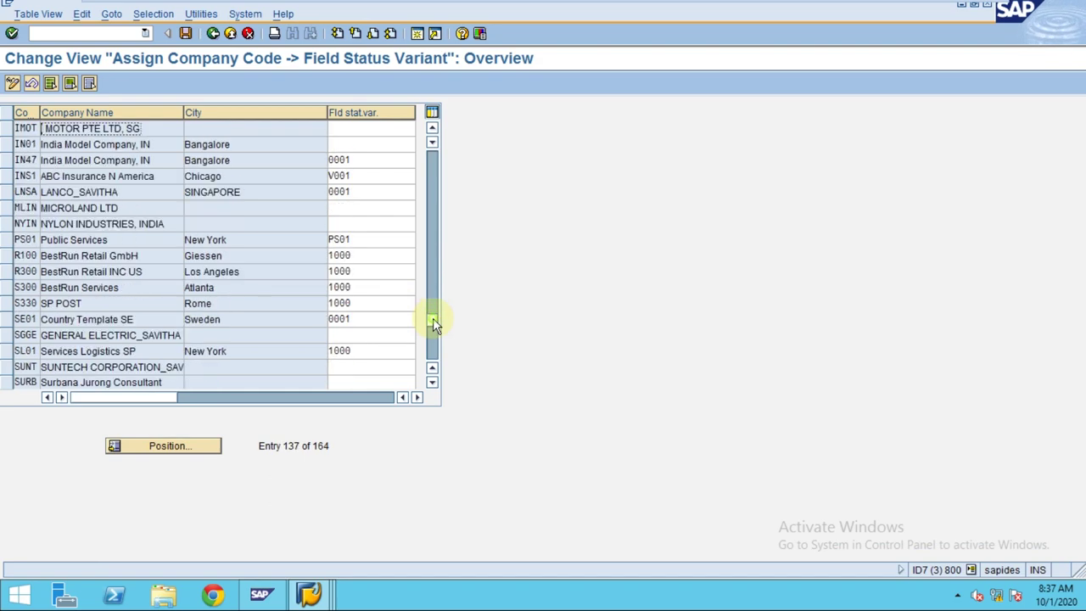
scroll(313, 312, "down", 1)
scroll(312, 312, "down", 3)
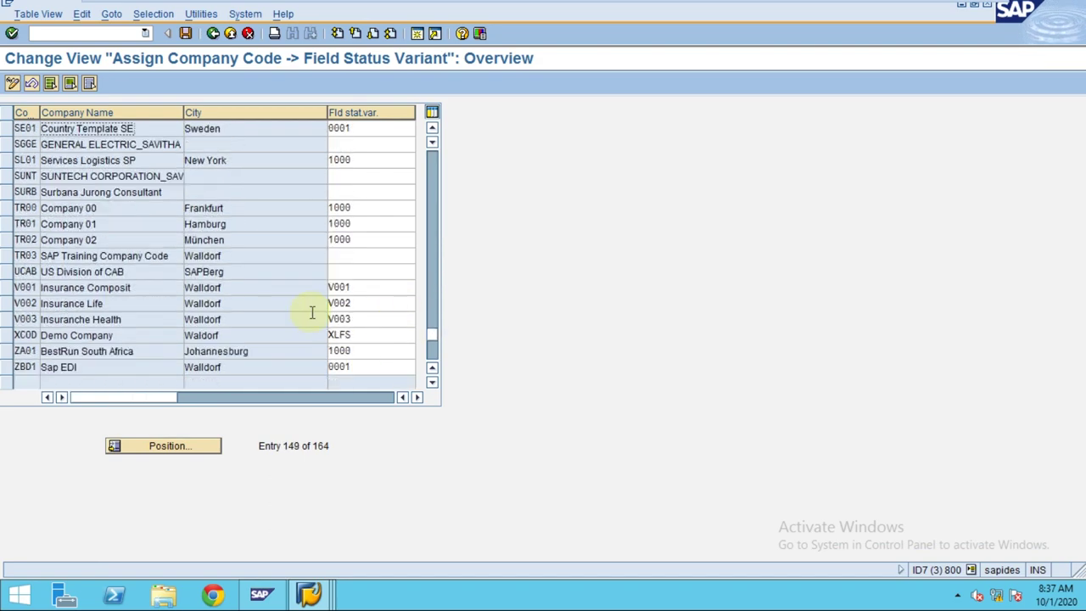
left_click(84, 259)
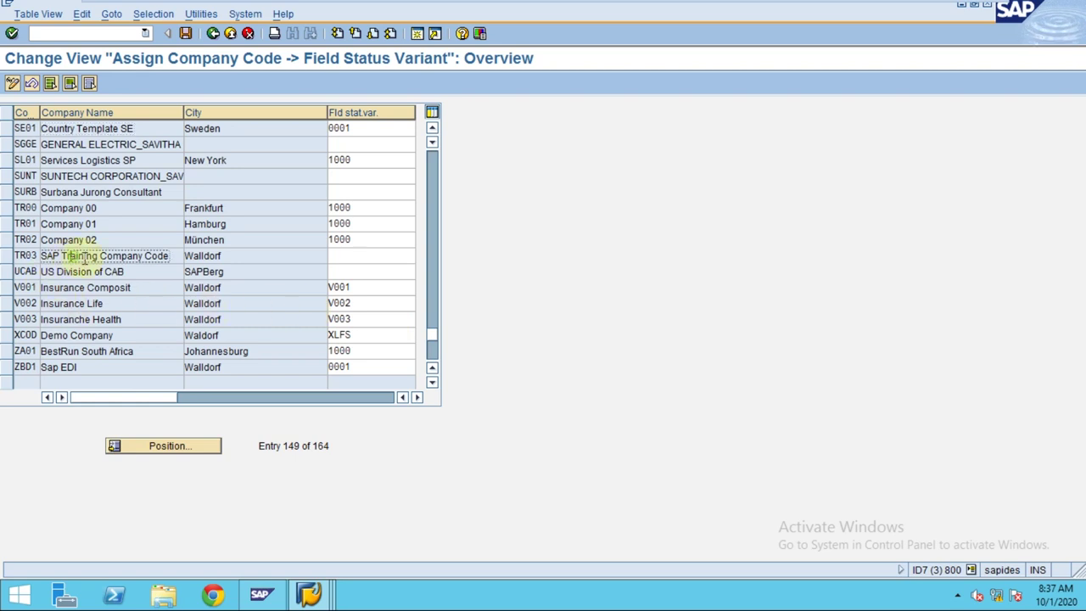
left_click(344, 258)
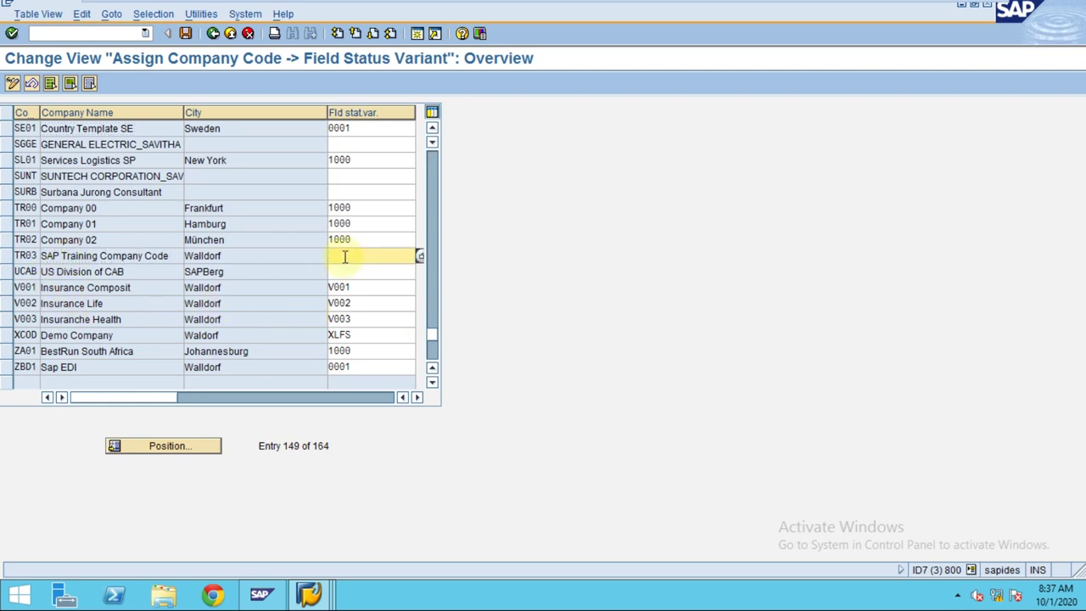
type("TR03")
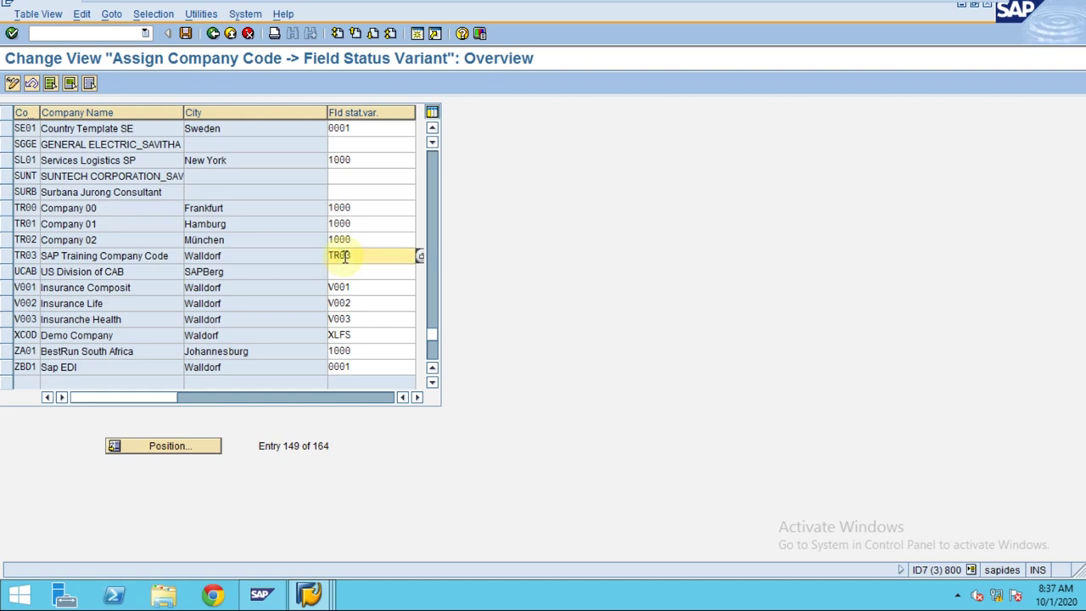
- Save the field status variant assignment under the customizing request and return to the IMG structure
left_click(186, 33)
left_click(39, 242)
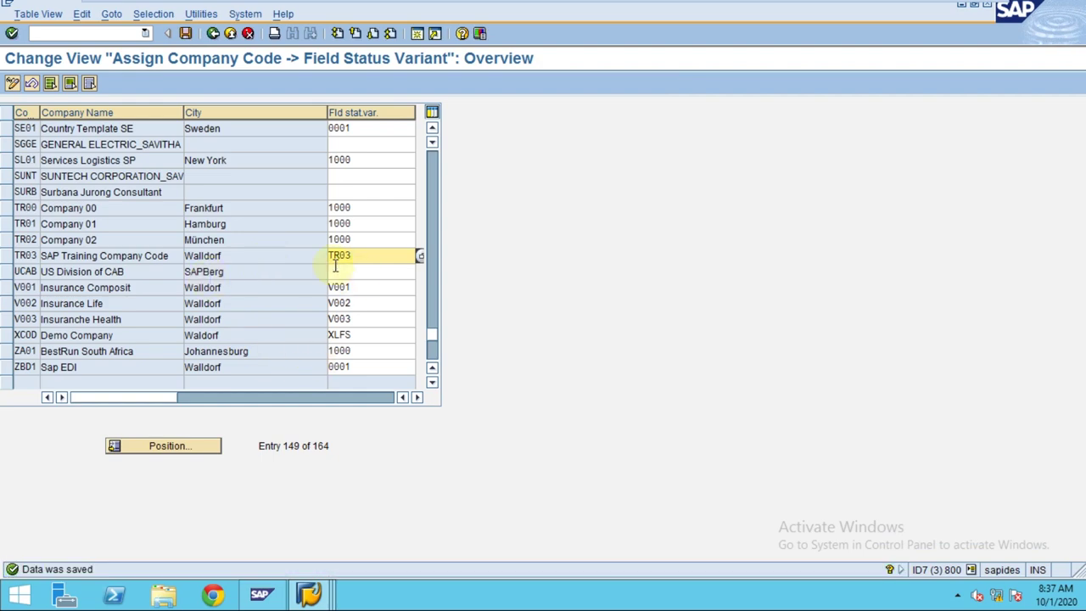
left_click(213, 33)
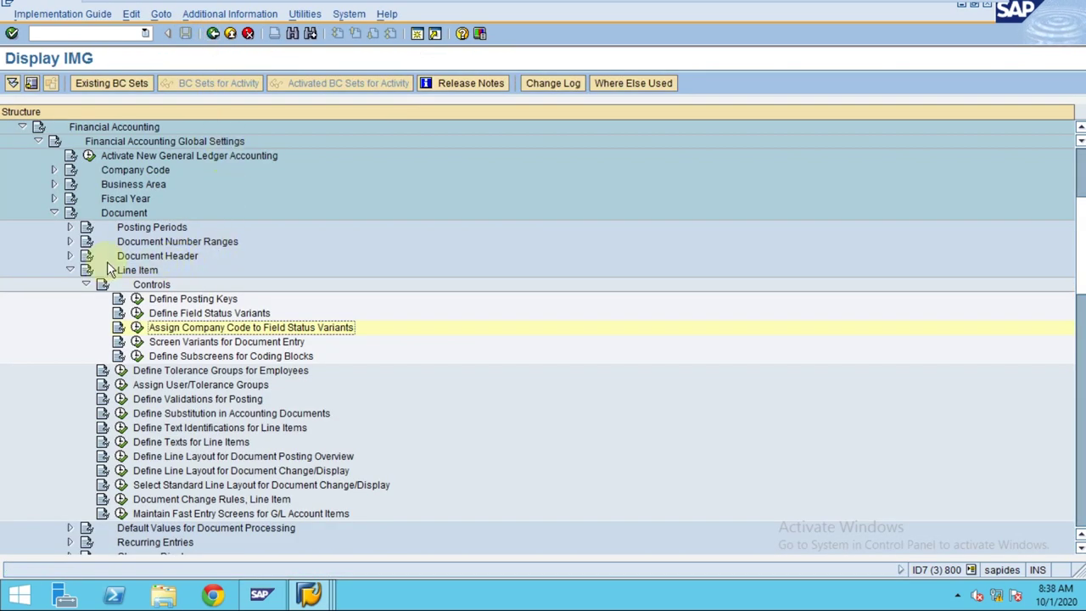
- Expand Company Code in the Financial Accounting Global Settings and open Enter Global Parameters
scroll(107, 262, "up", 2)
left_click(52, 226)
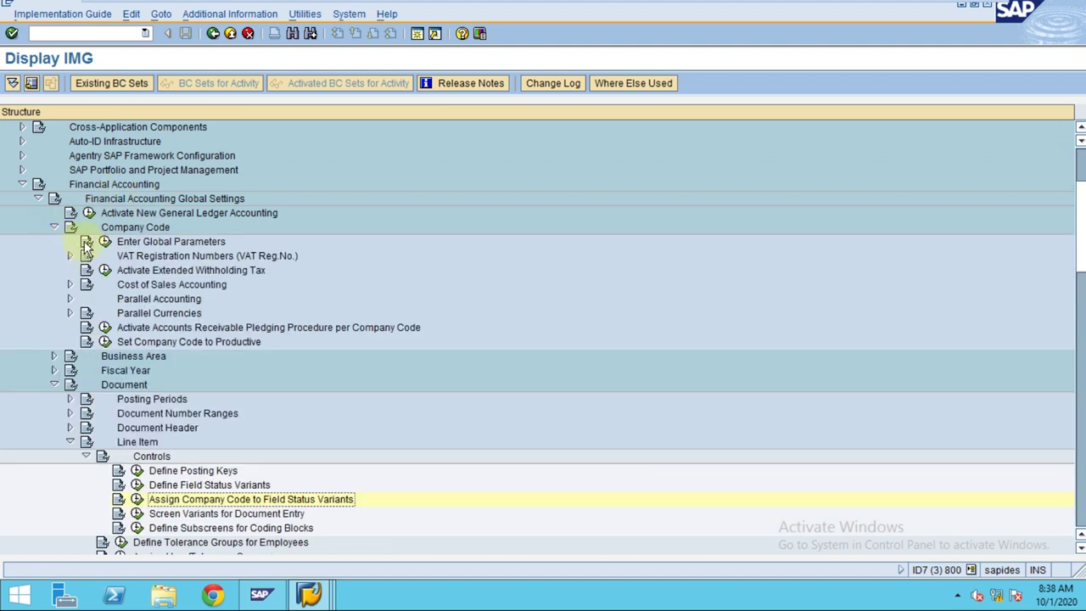
left_click(104, 242)
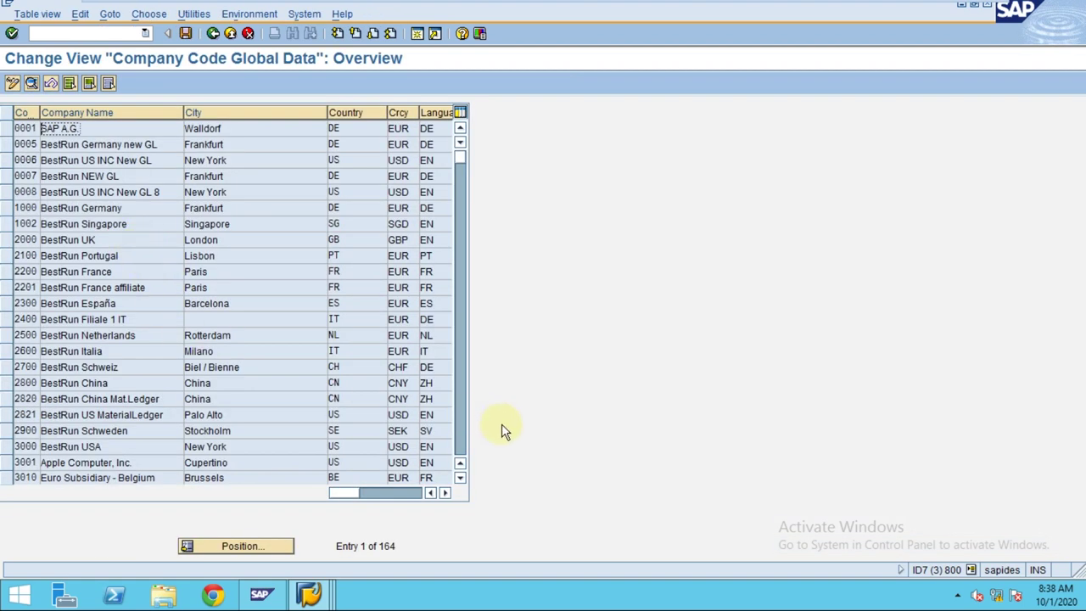
- Locate company code TR03, SAP Training Company Code, in the global data overview and open its details
left_click(219, 550)
type("tr")
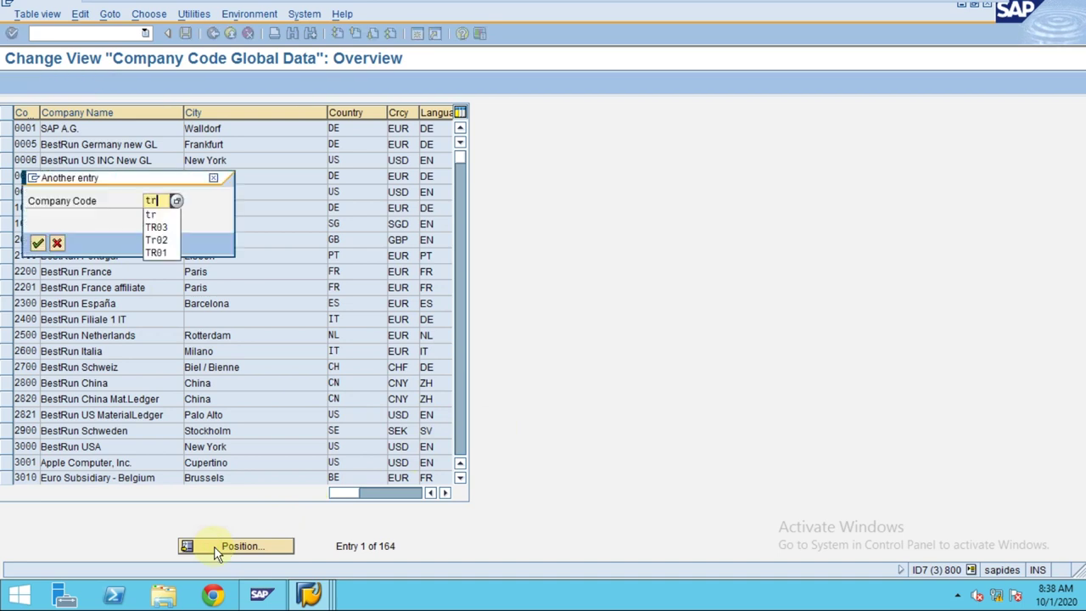
key("Return")
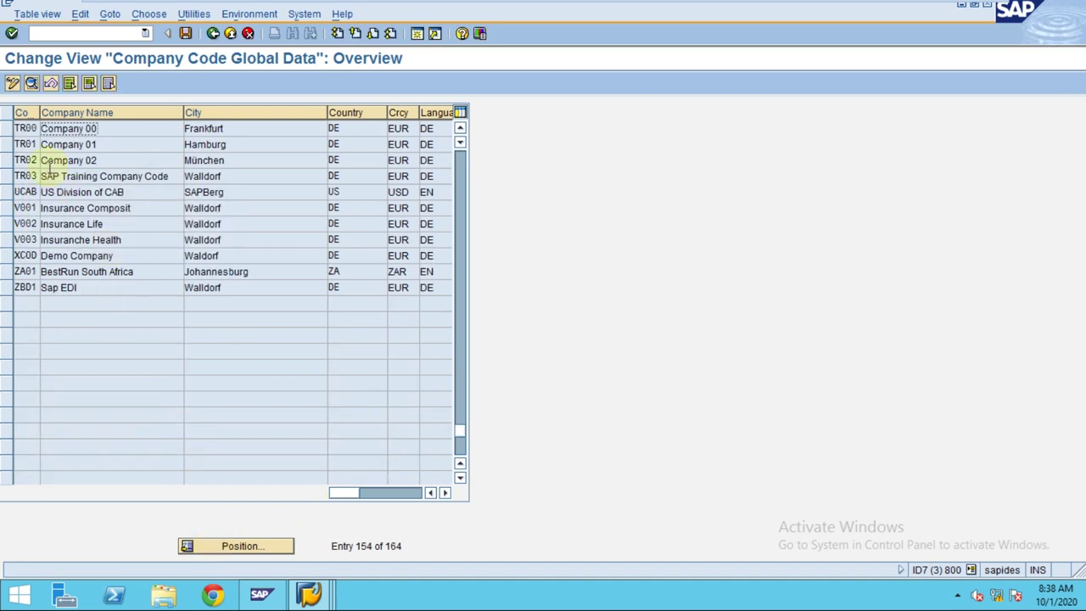
left_click(9, 177)
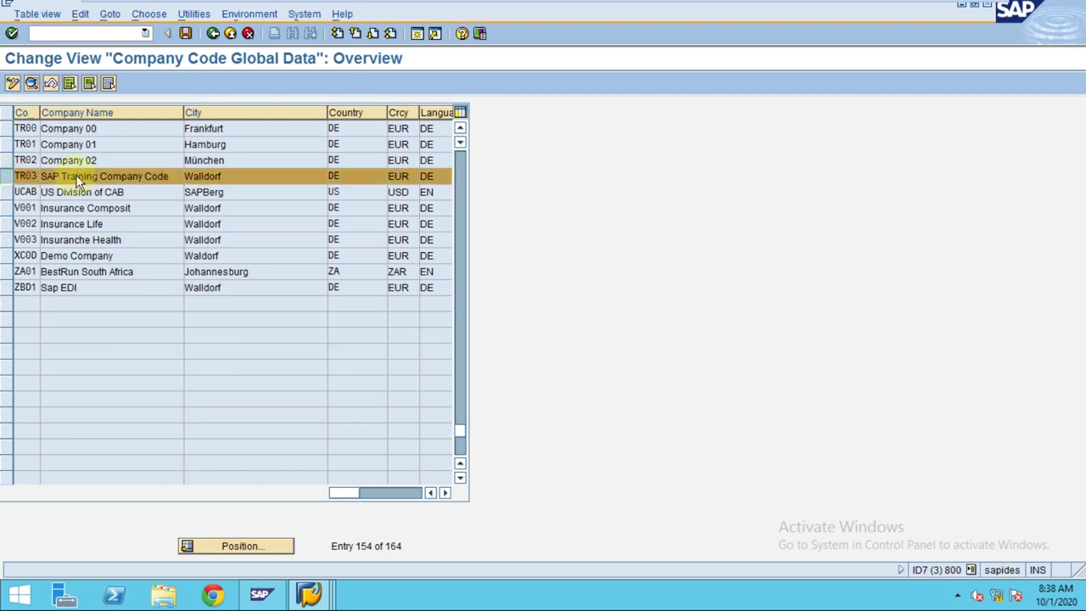
double_click(76, 176)
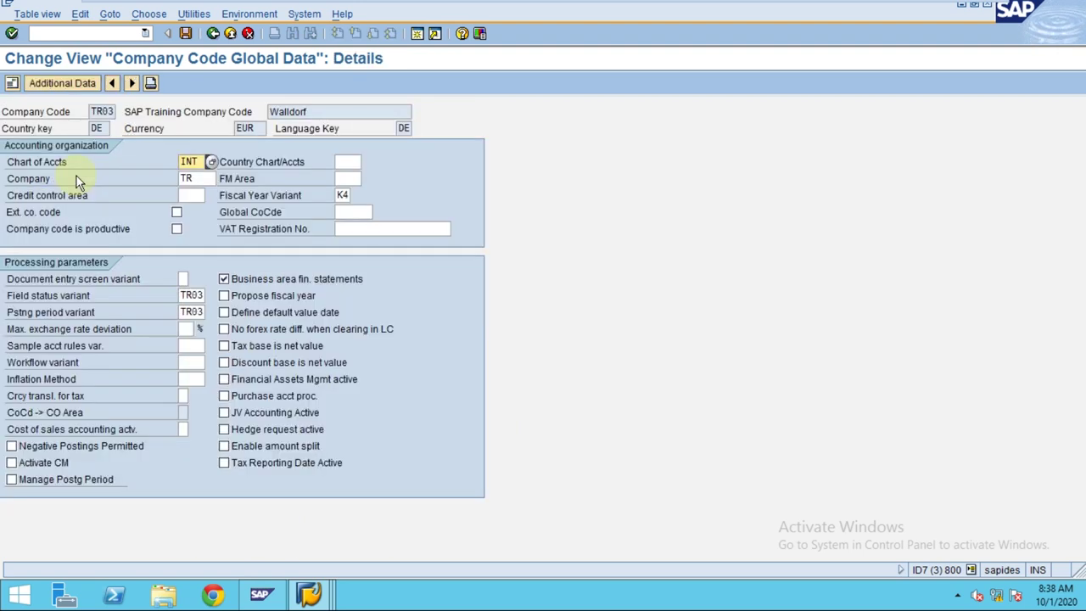
- Check the field status variant and posting period variant in the processing parameters of company code TR03
left_click(187, 296)
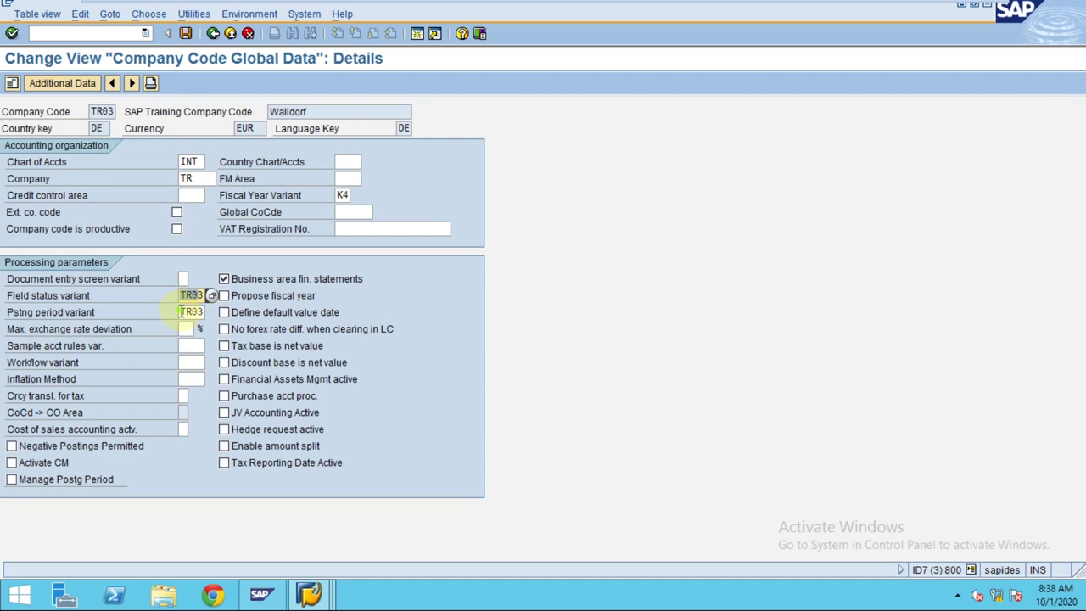
left_click(183, 312)
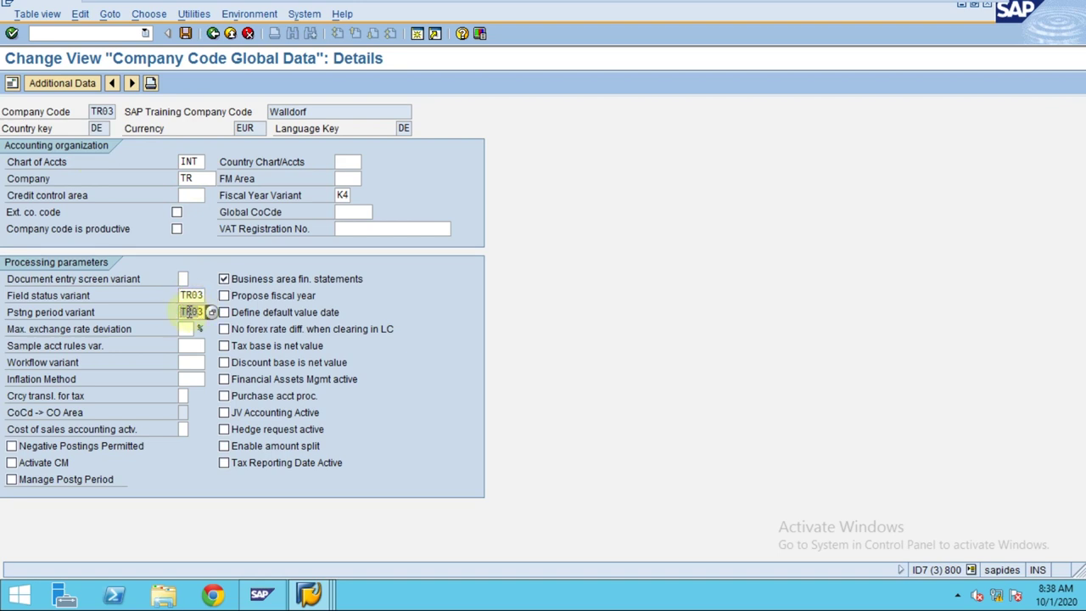
double_click(195, 312)
- Activate No forex rate diff. when clearing in LC, keeping Business area fin. statements on and Define default value date off
left_click(289, 280)
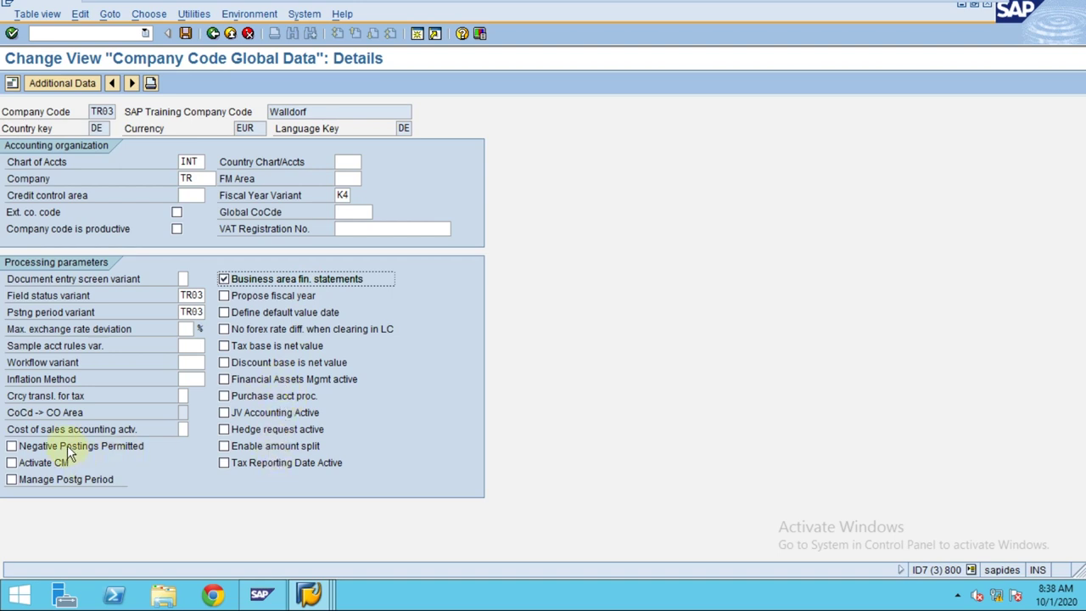
left_click(278, 314)
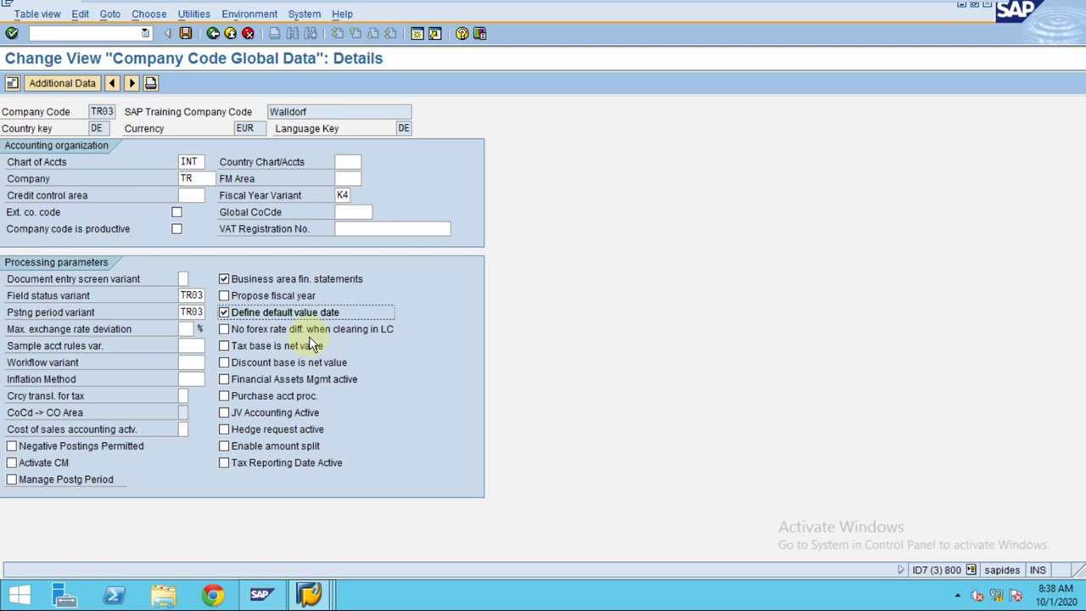
left_click(289, 329)
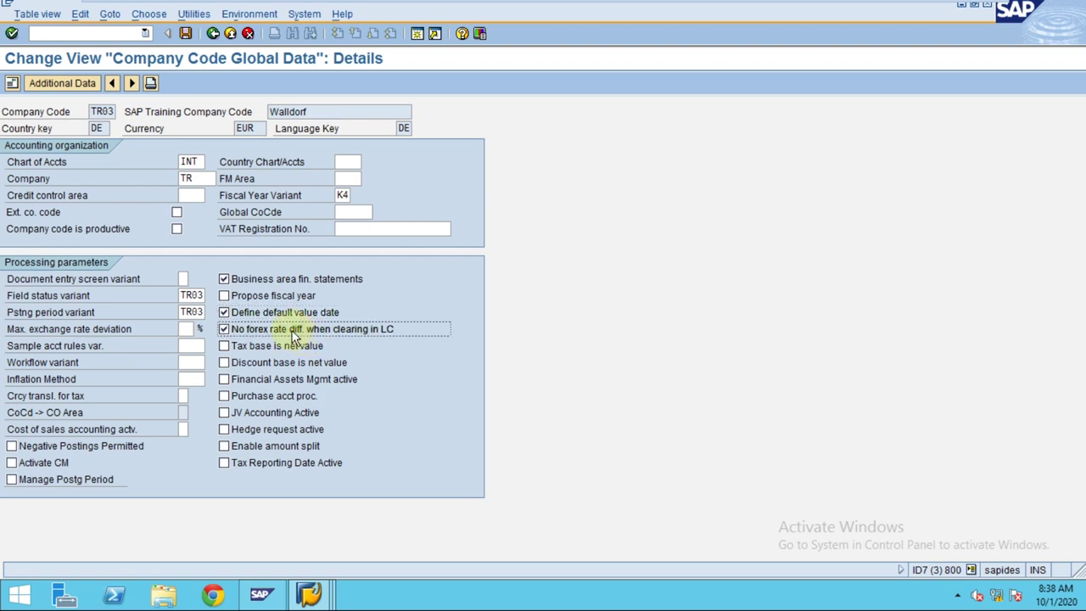
left_click(268, 314)
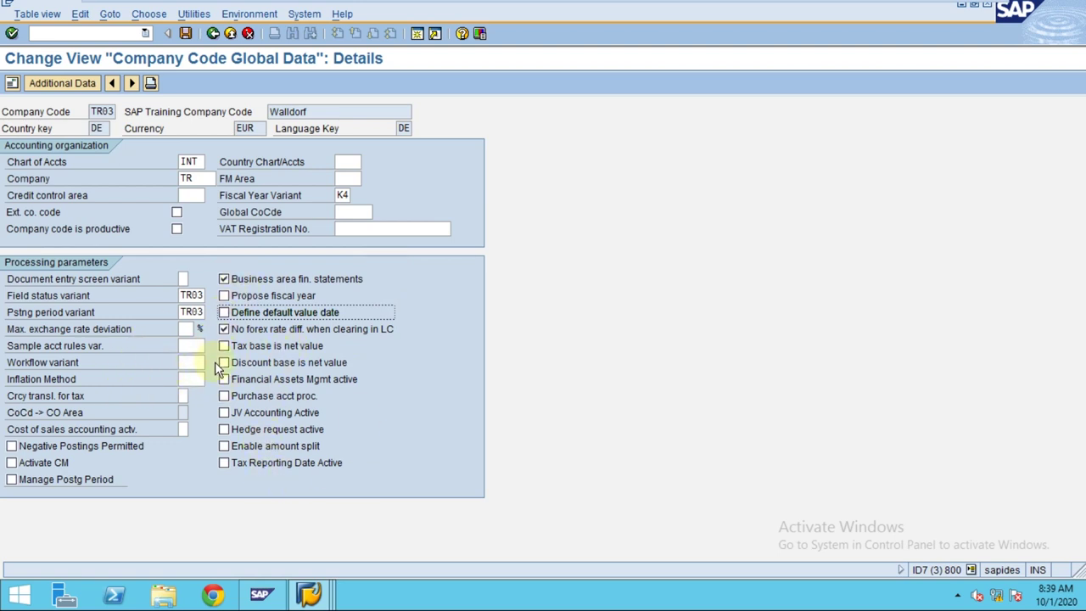
left_click(180, 412)
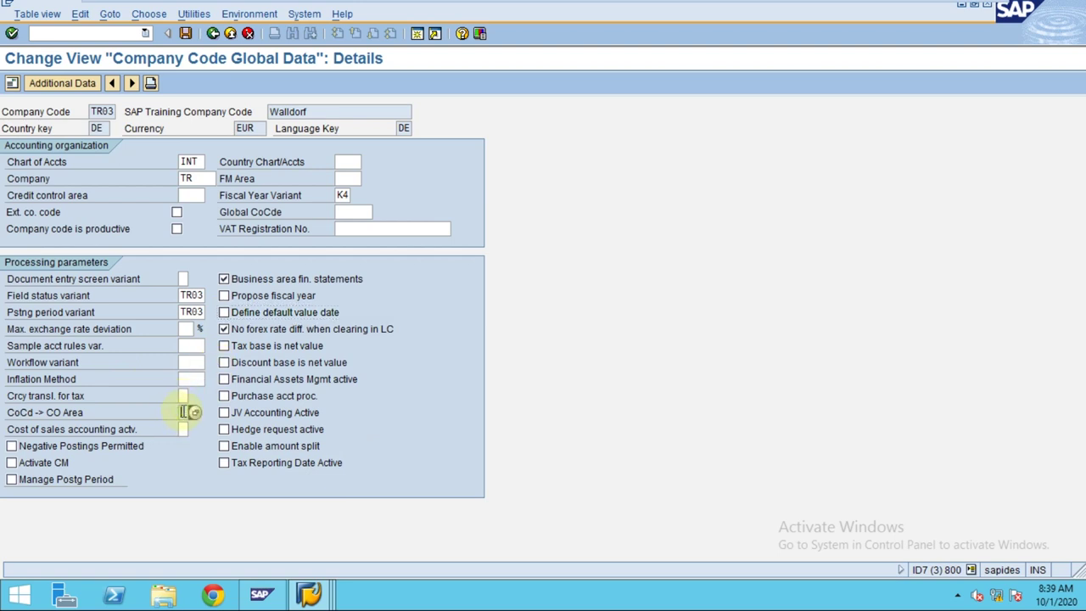
- Leave the company code global data, save the changes under the New Company Code customizing request, and return to the IMG structure
left_click(213, 33)
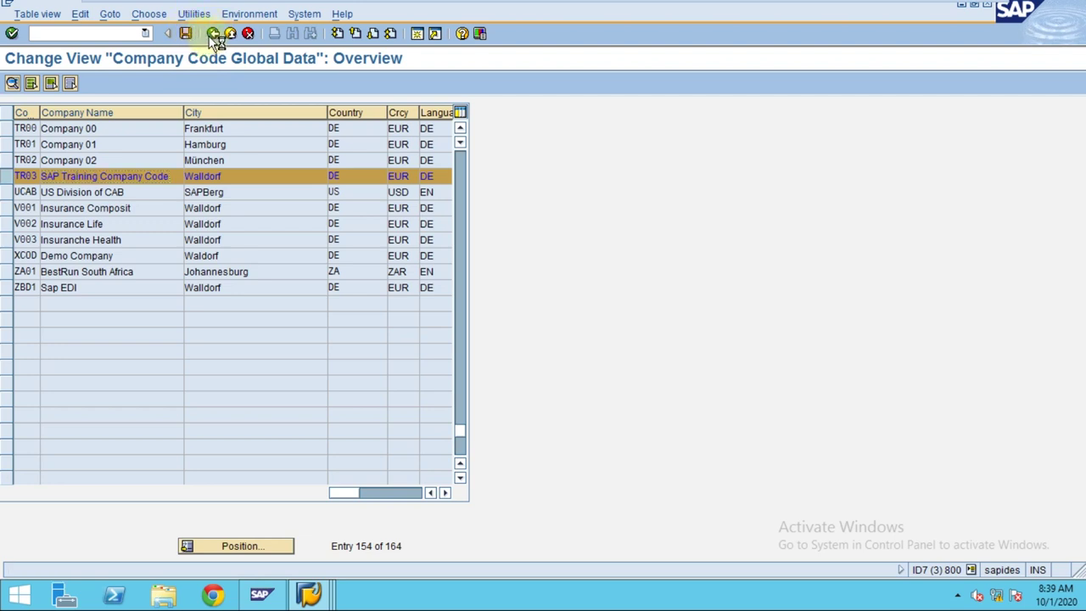
left_click(213, 33)
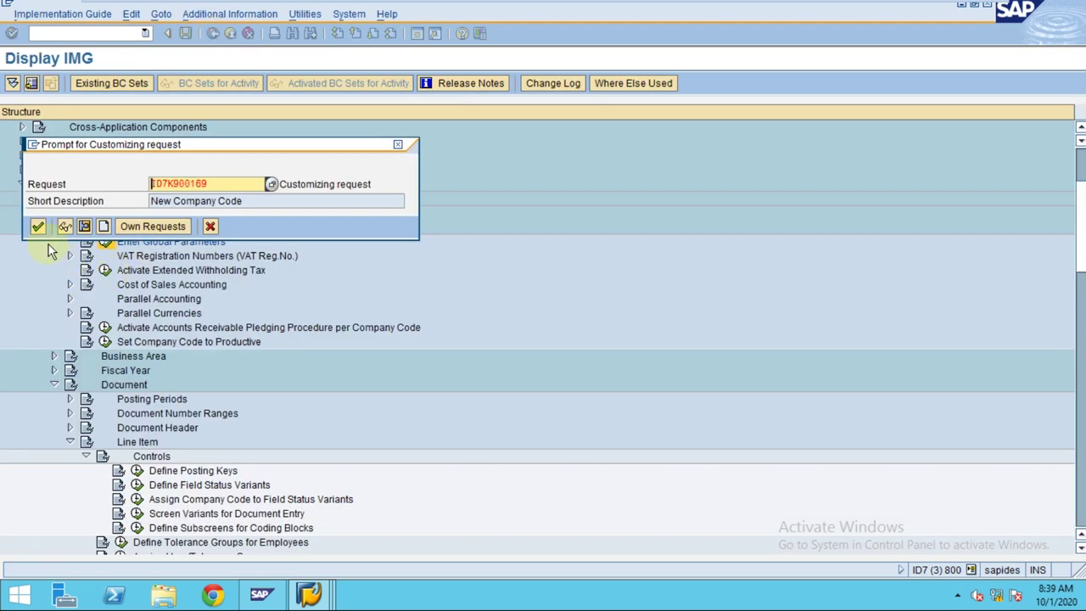
left_click(37, 225)
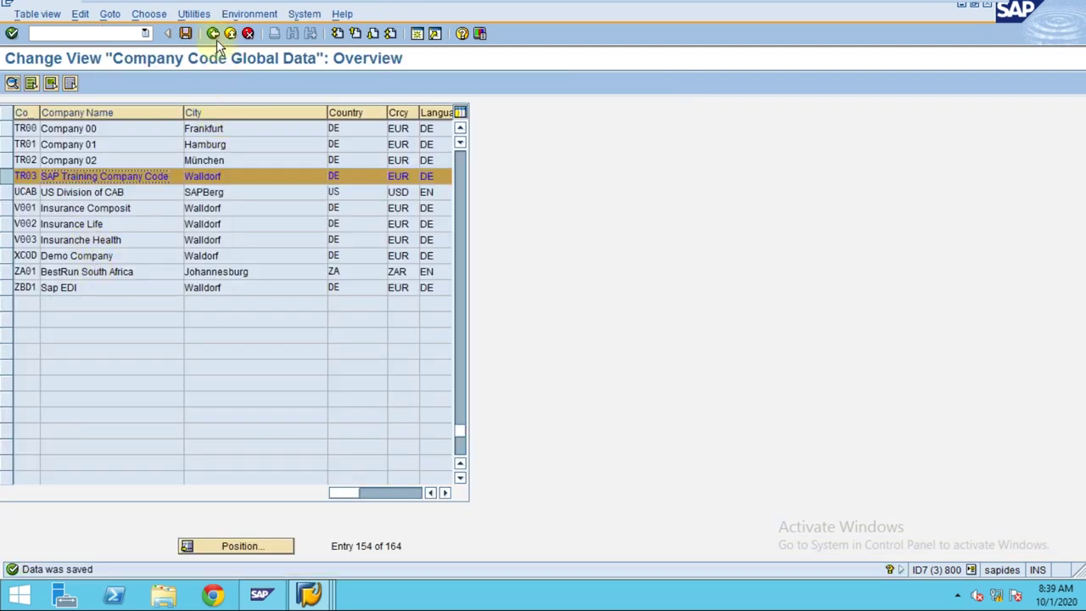
left_click(213, 34)
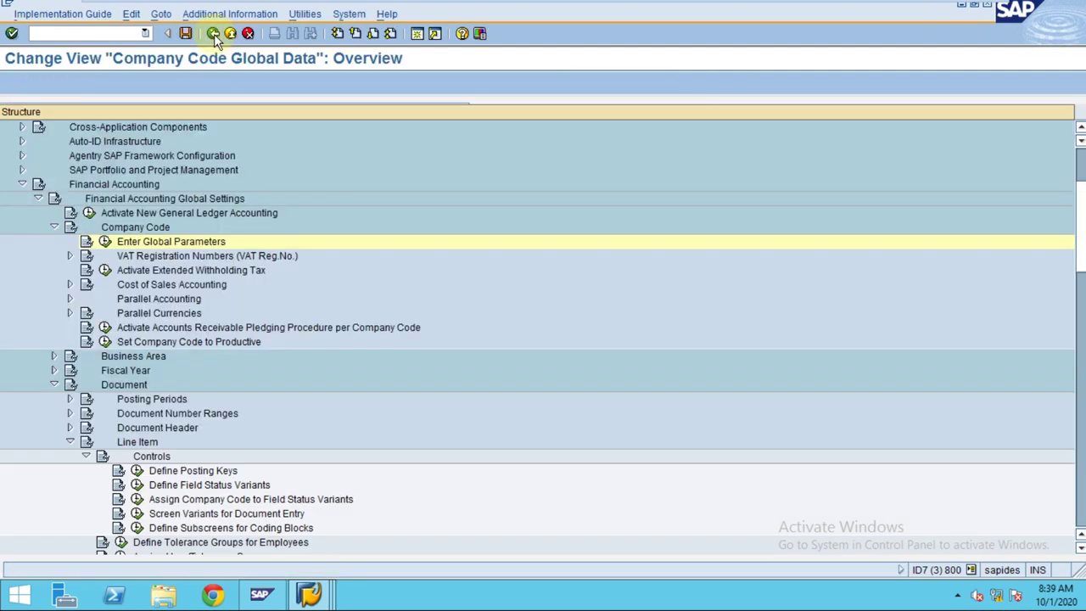
- Collapse the Company Code, Line Item and Document nodes under Financial Accounting Global Settings
left_click(53, 227)
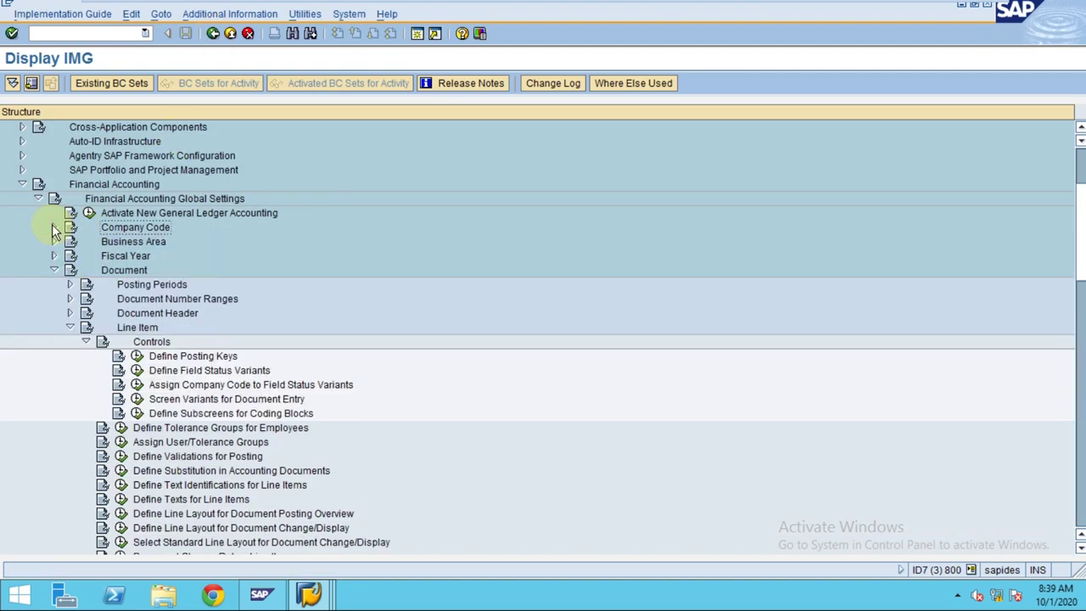
left_click(69, 328)
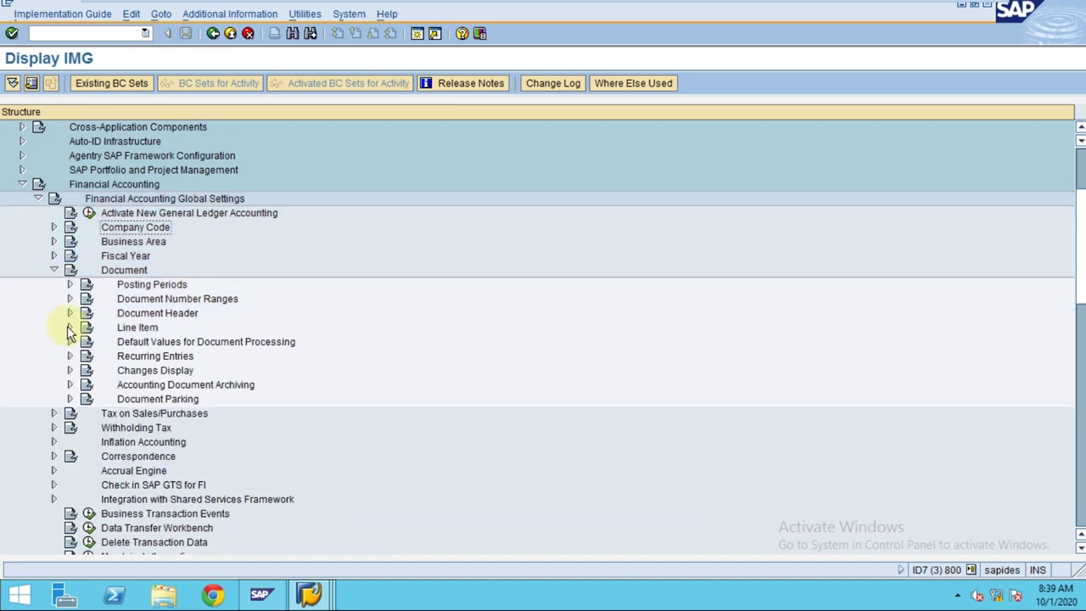
left_click(53, 270)
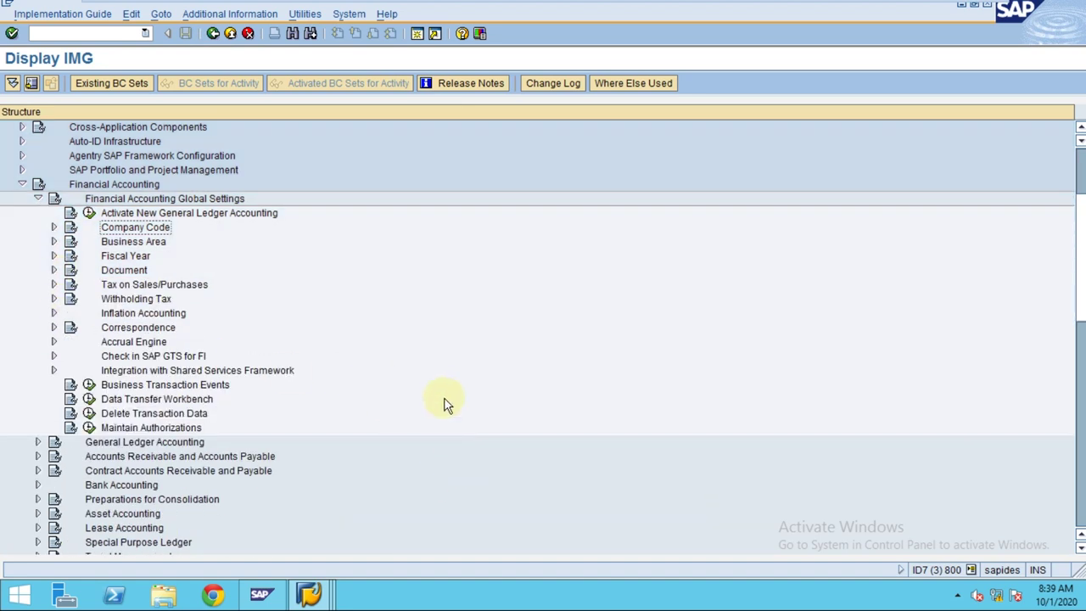
mouse_move(539, 8)
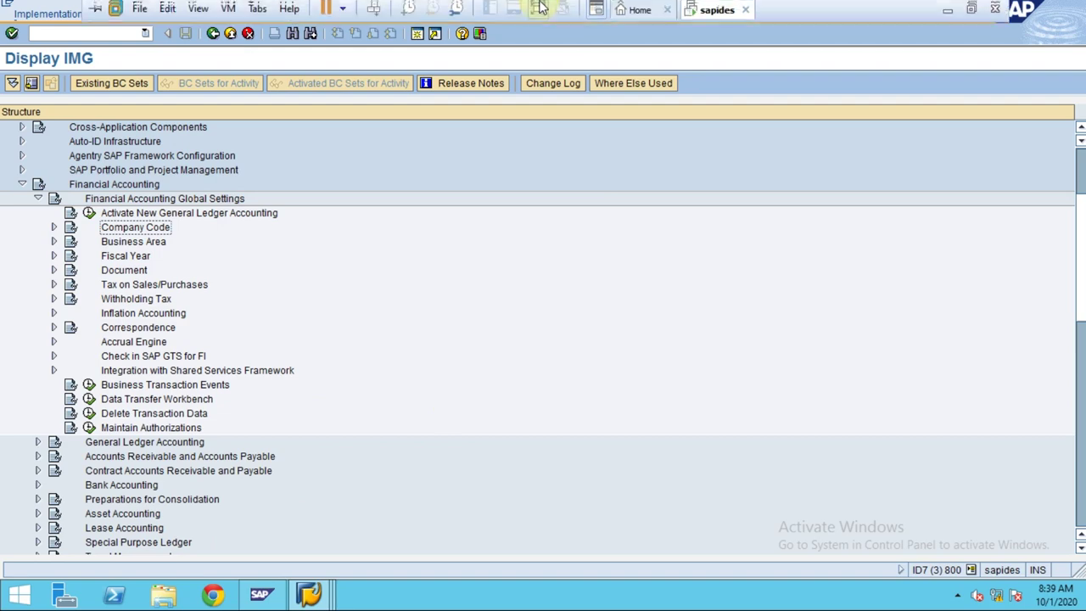